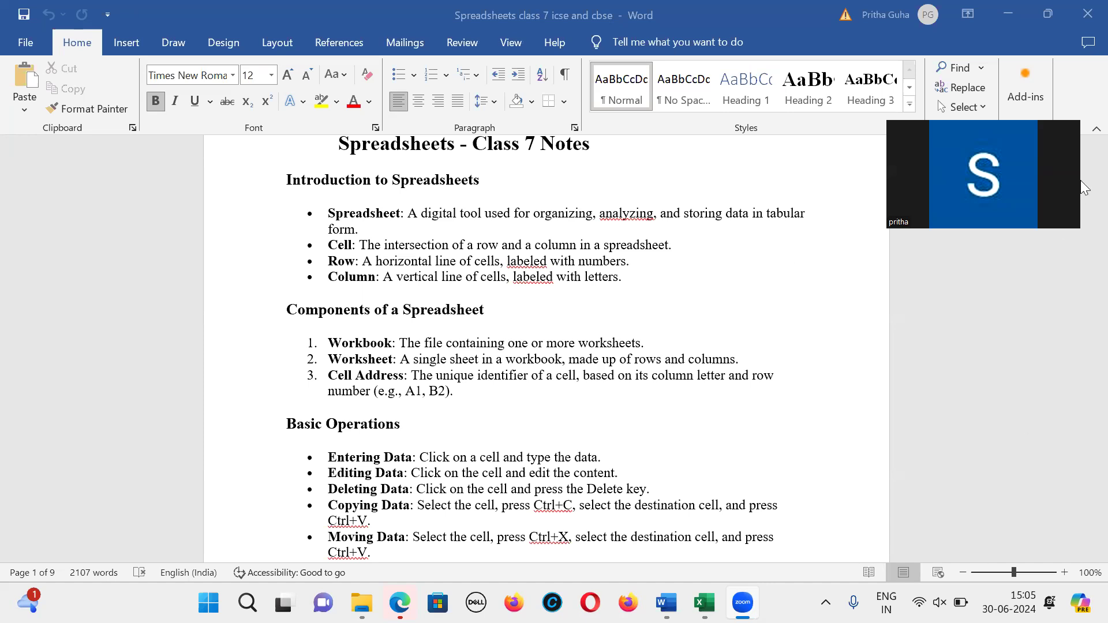
Read through the introduction, components and basic operations sections of the class 7 spreadsheet notes.
scroll(1081, 166, "down", 3)
scroll(1081, 158, "up", 4)
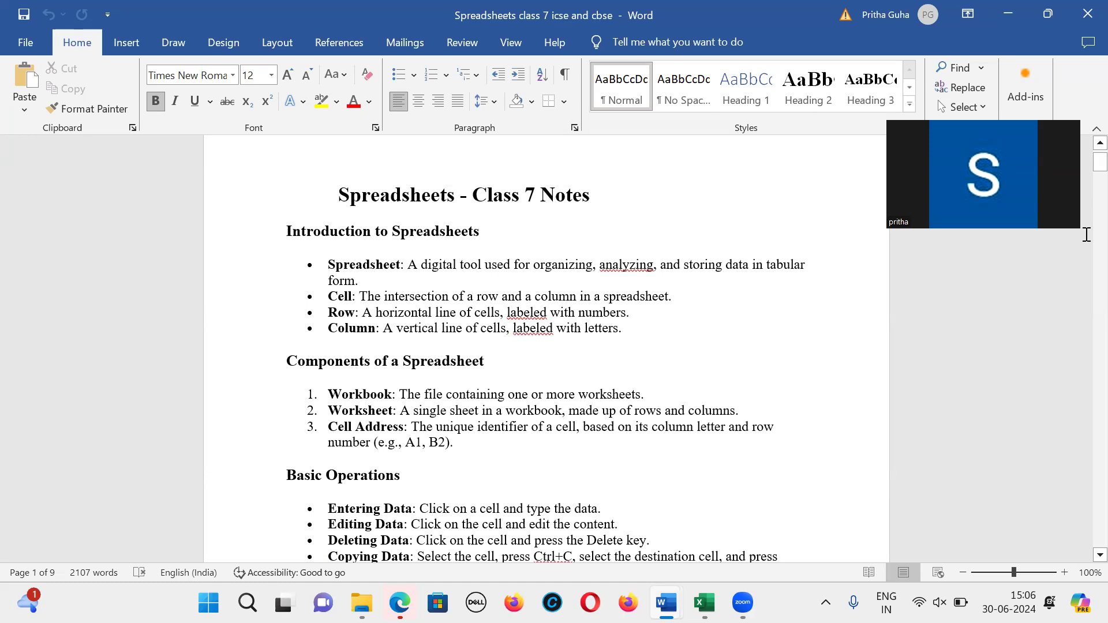
scroll(1081, 163, "up", 2)
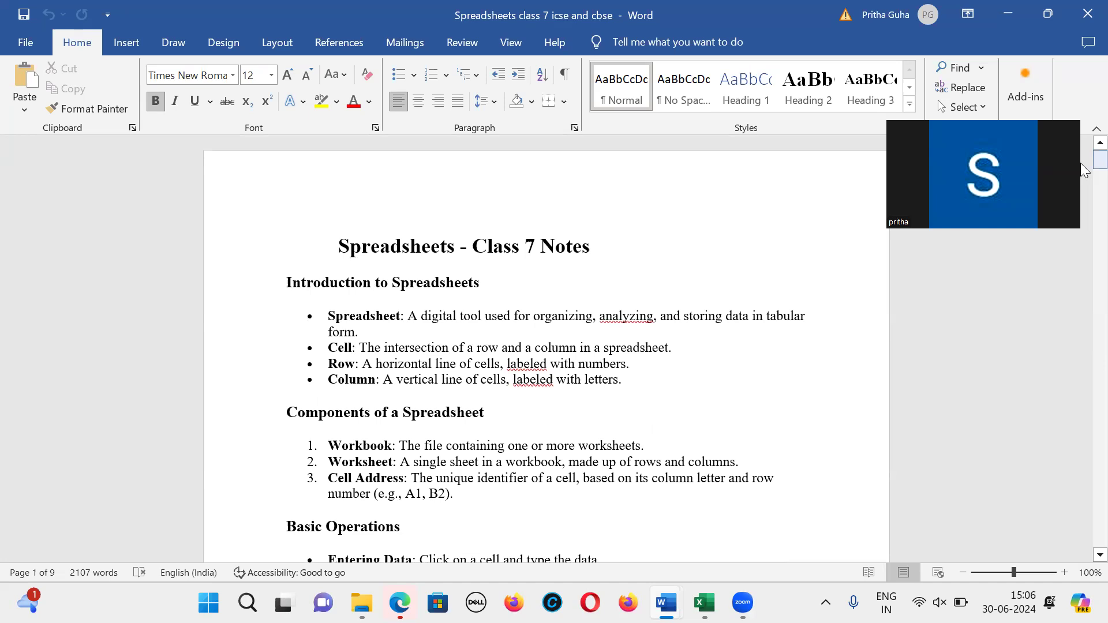
scroll(1081, 164, "down", 4)
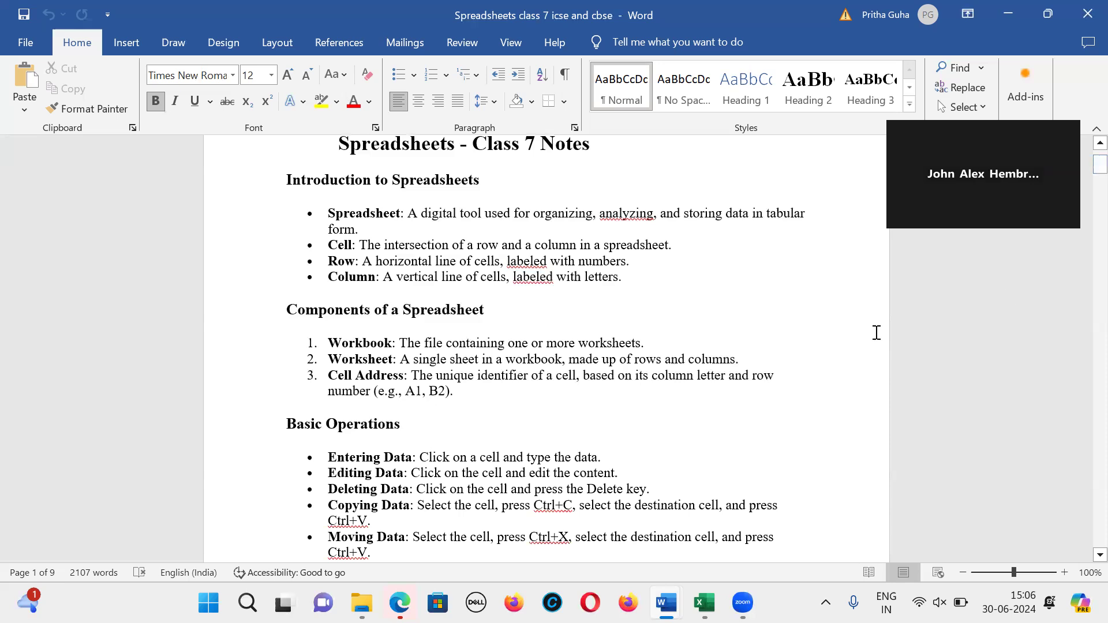
scroll(1083, 173, "up", 2)
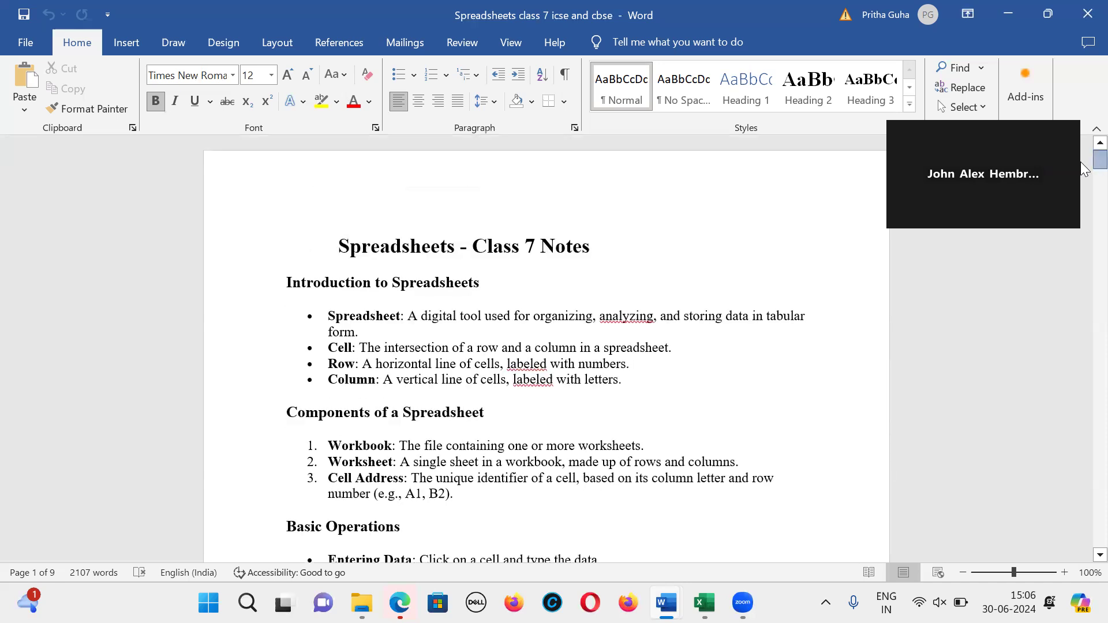
scroll(1084, 170, "down", 2)
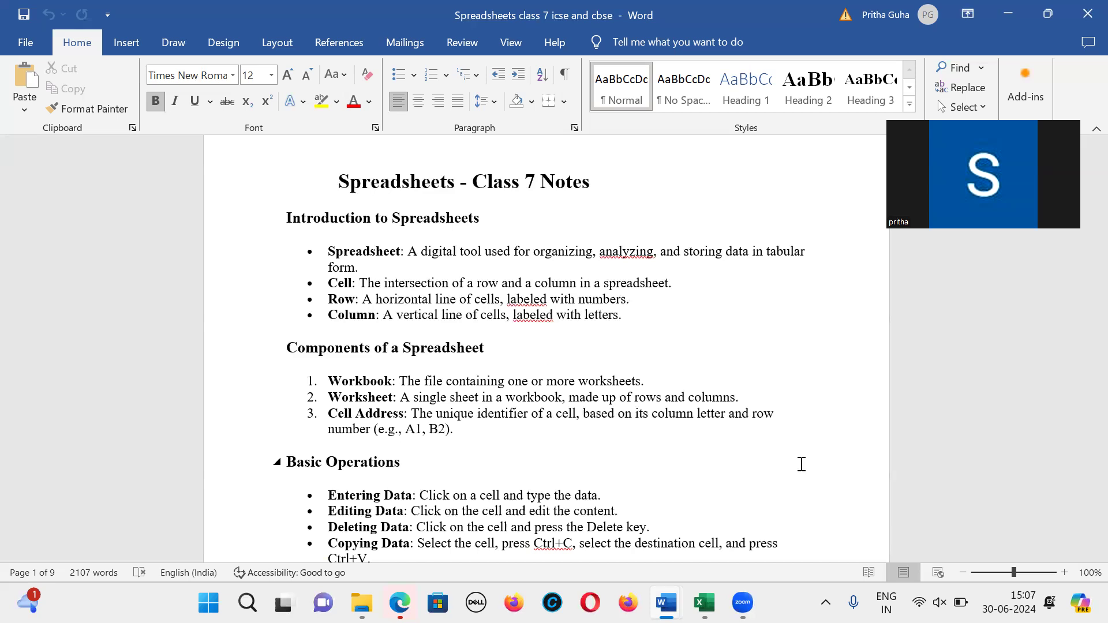
Switch to the Book1 workbook in Excel, select cell D2 to point out a cell, and return to the Word notes.
left_click(705, 603)
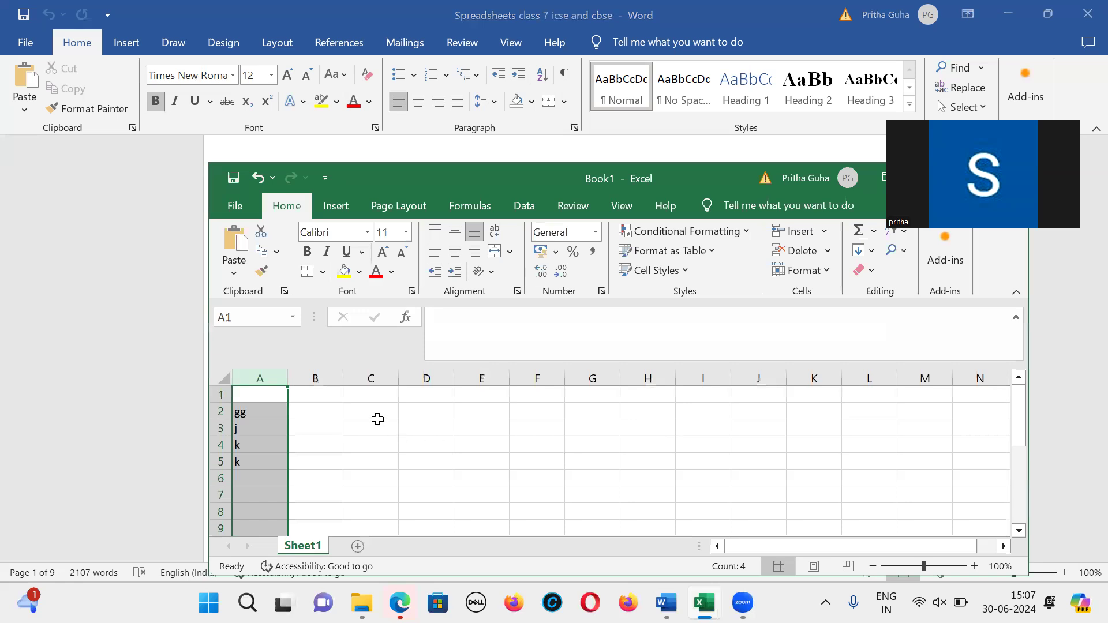
left_click(489, 423)
left_click(460, 411)
left_click(442, 413)
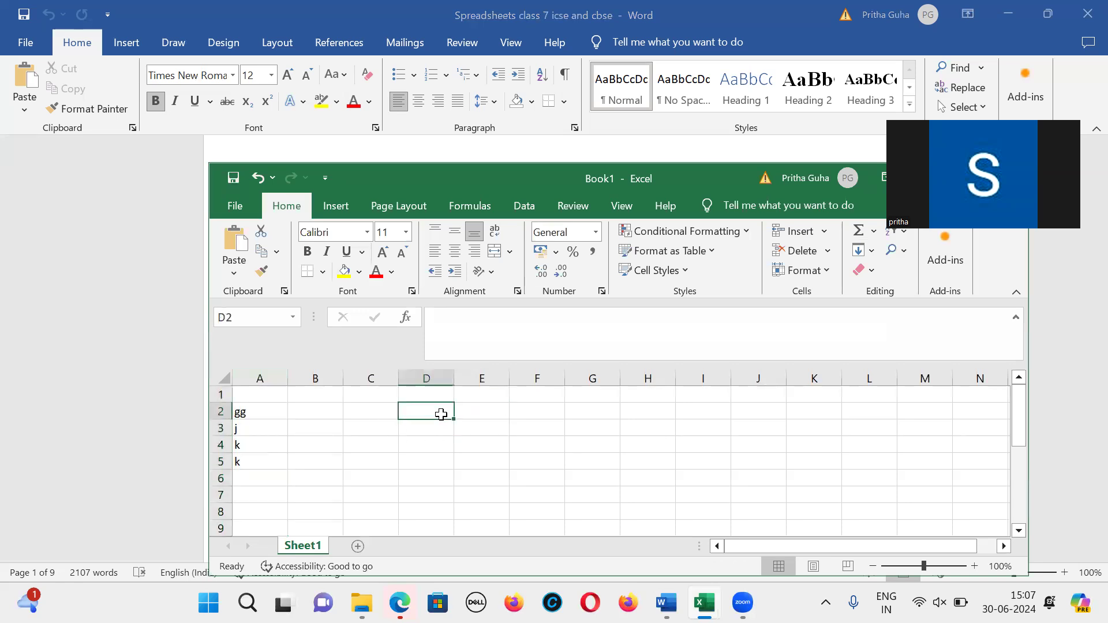
left_click_drag(703, 173, 544, 136)
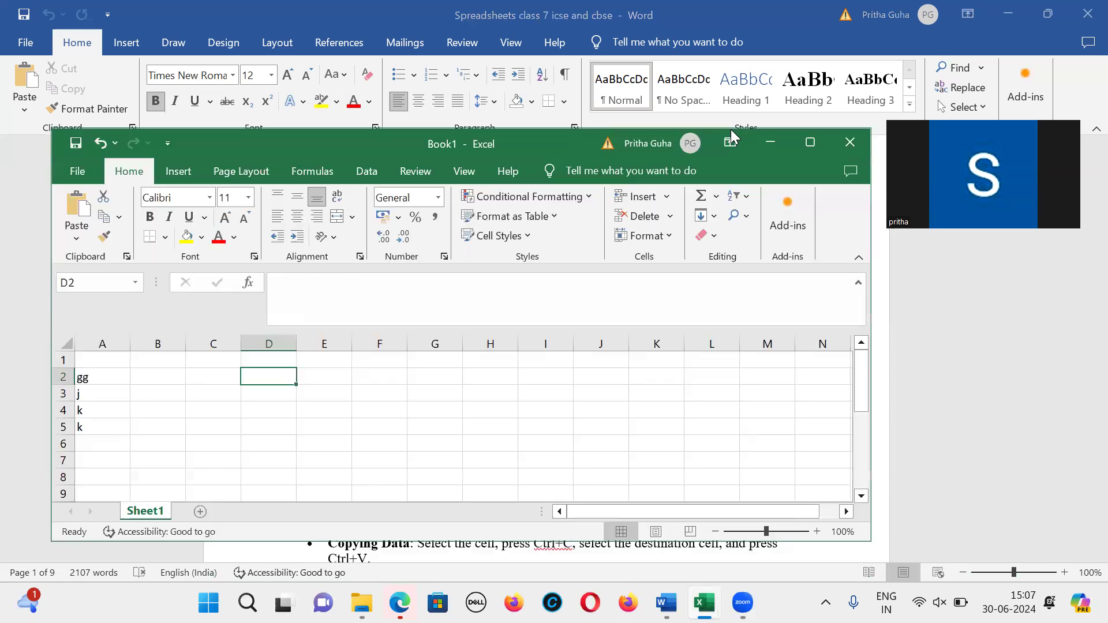
left_click(756, 142)
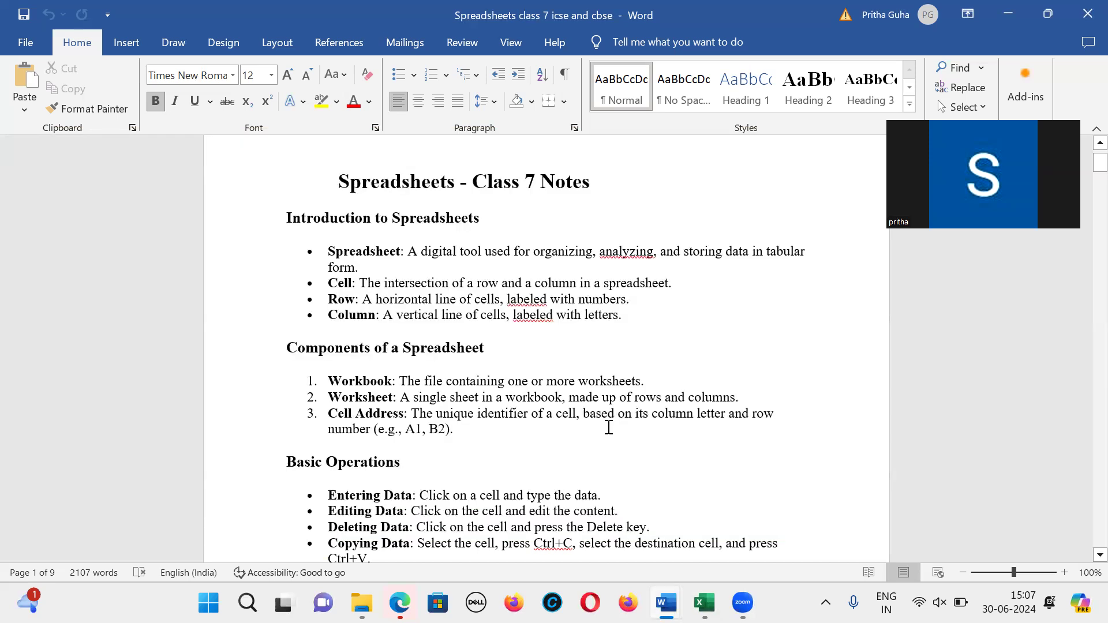
Bring up the Excel workbook again, select cells F2 and G1 as examples, and go back to the notes.
left_click(712, 590)
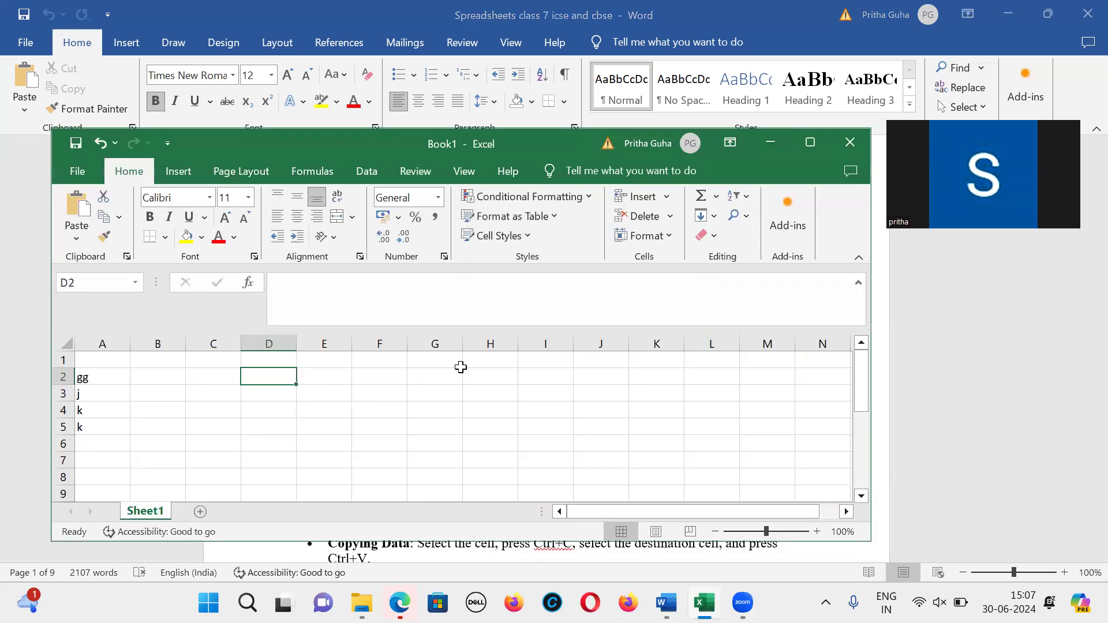
left_click(377, 380)
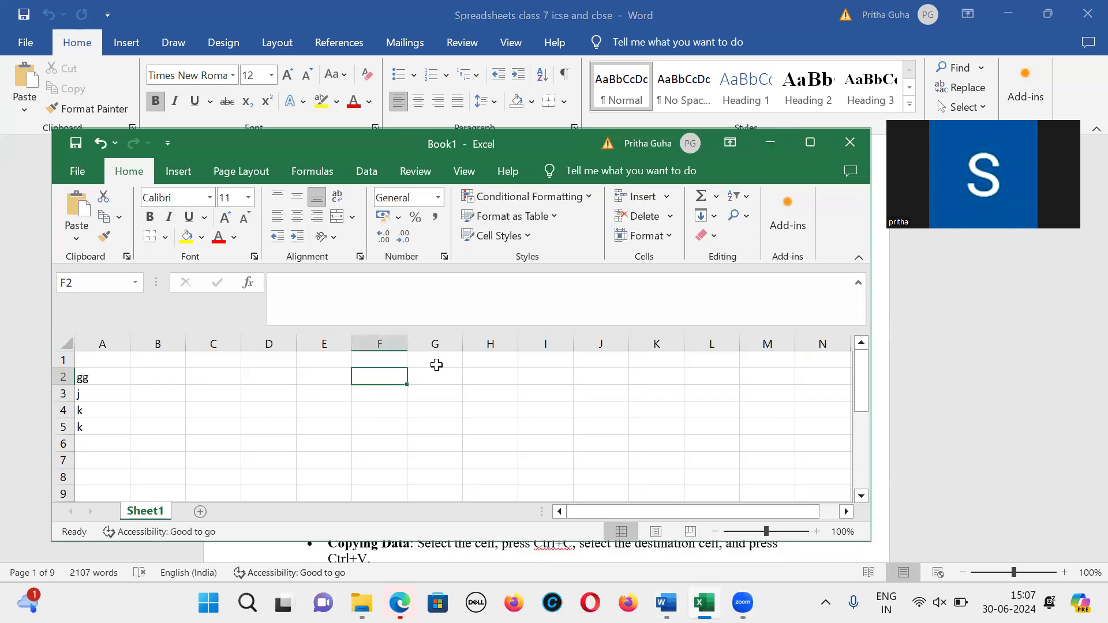
left_click(437, 365)
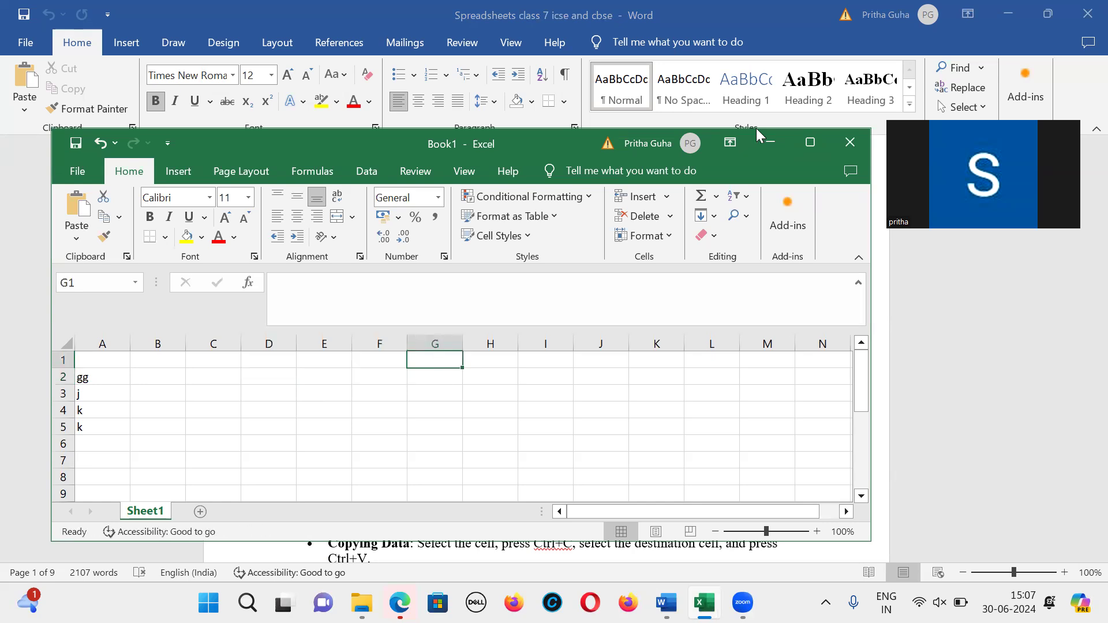
left_click(757, 148)
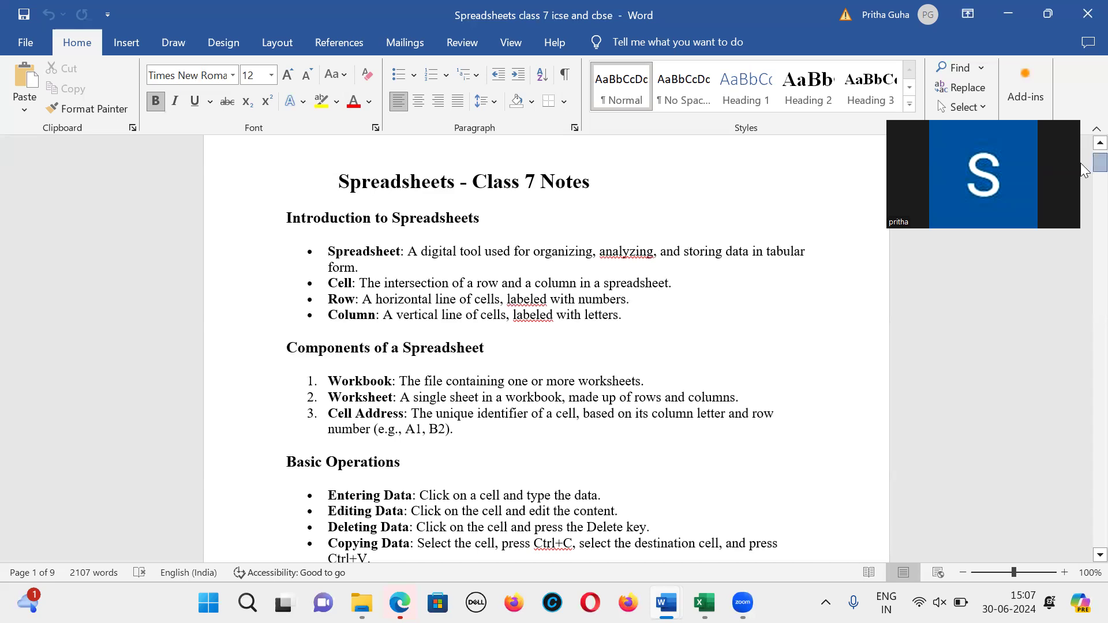
Check the cell address definition in the notes, maximize the Book1 workbook in Excel, and select cell A1 to show its address.
scroll(1081, 169, "down", 3)
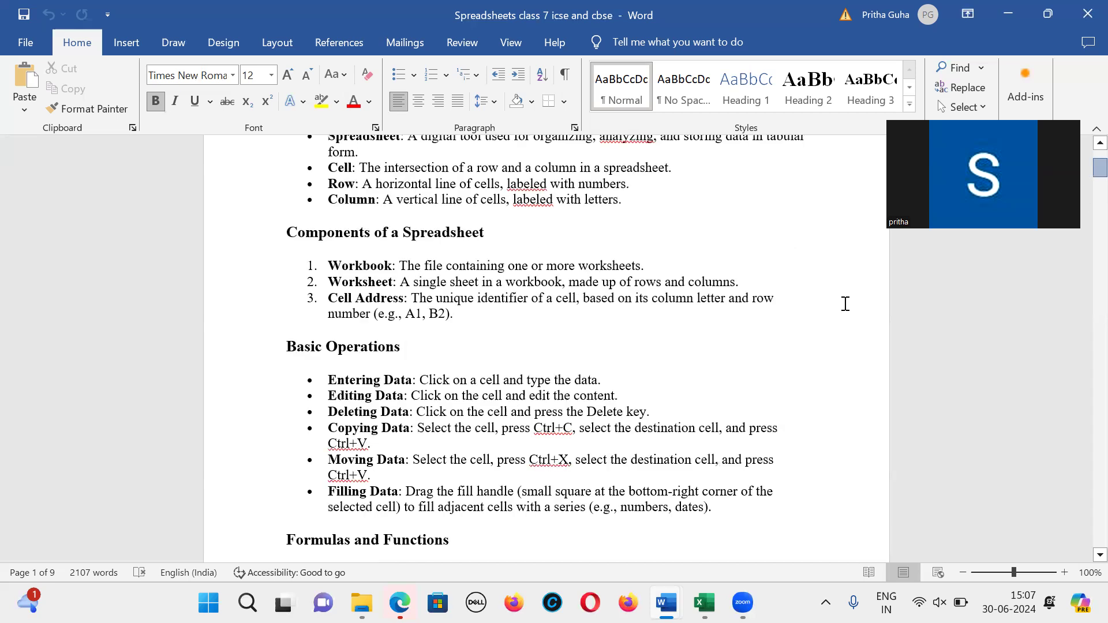
scroll(845, 304, "down", 1)
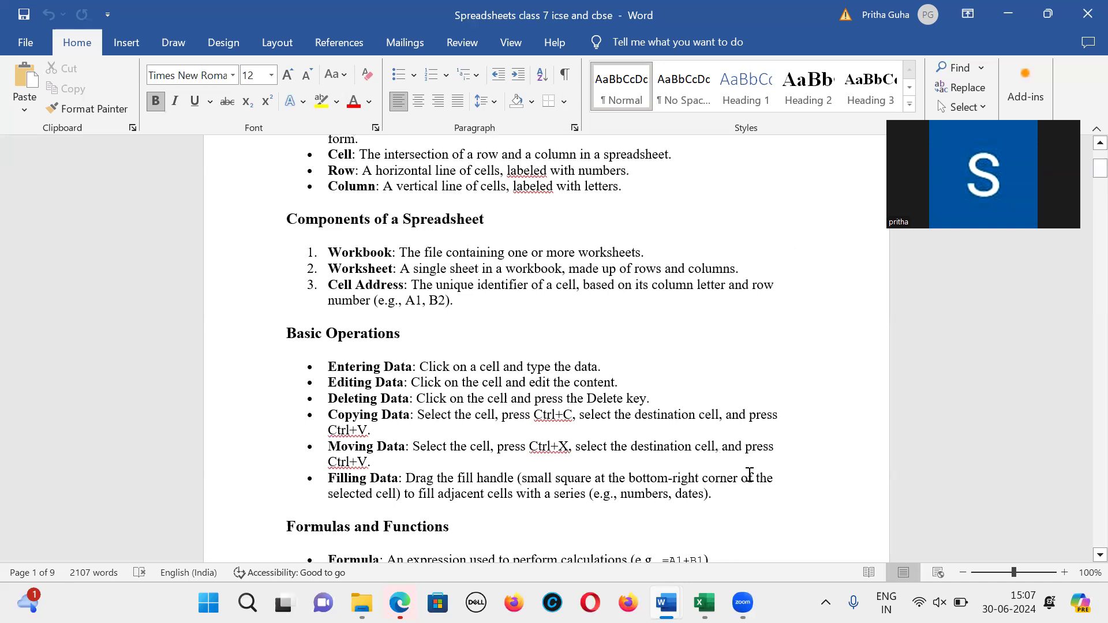
left_click(704, 602)
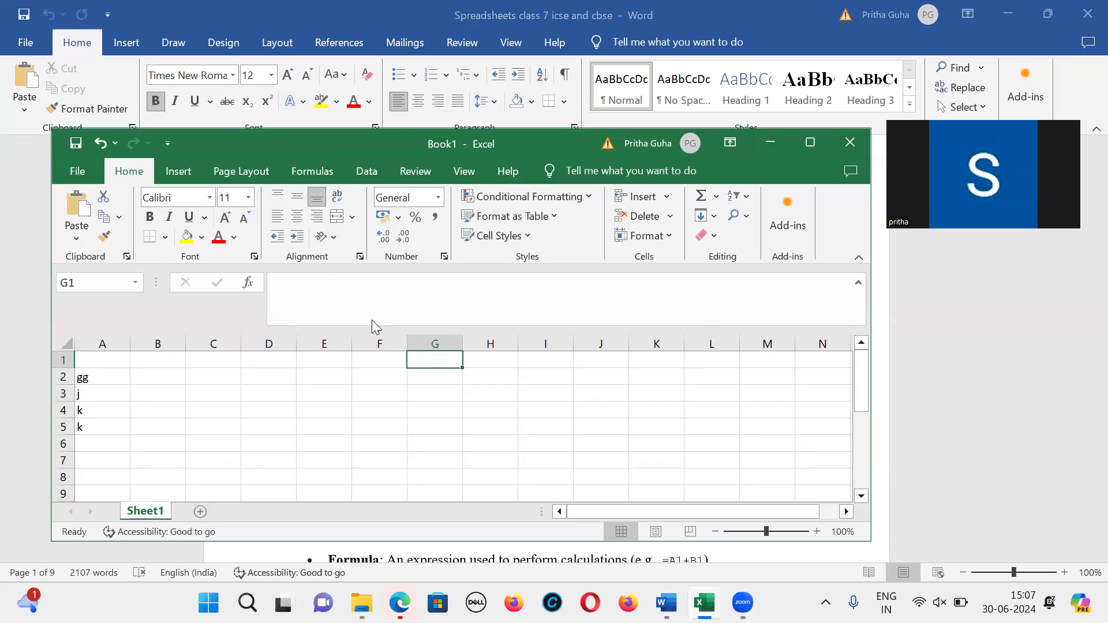
left_click(821, 147)
left_click(52, 232)
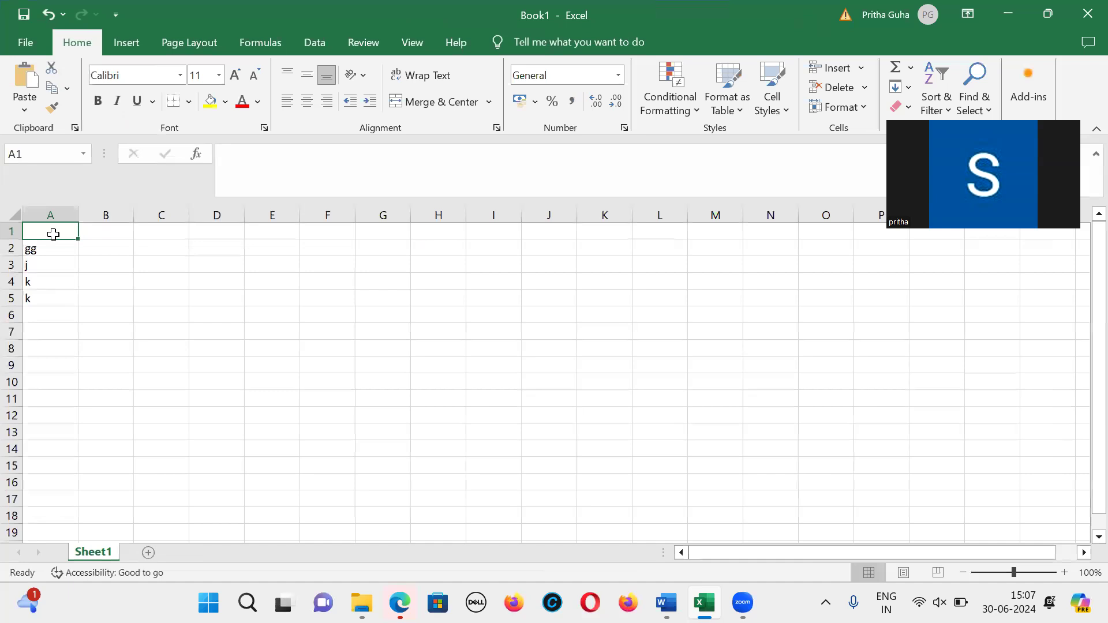
left_click(16, 153)
left_click(77, 230)
left_click(29, 156)
Switch to the Spreadsheets class 7 notes in Word to read the workbook and worksheet definitions.
left_click(667, 604)
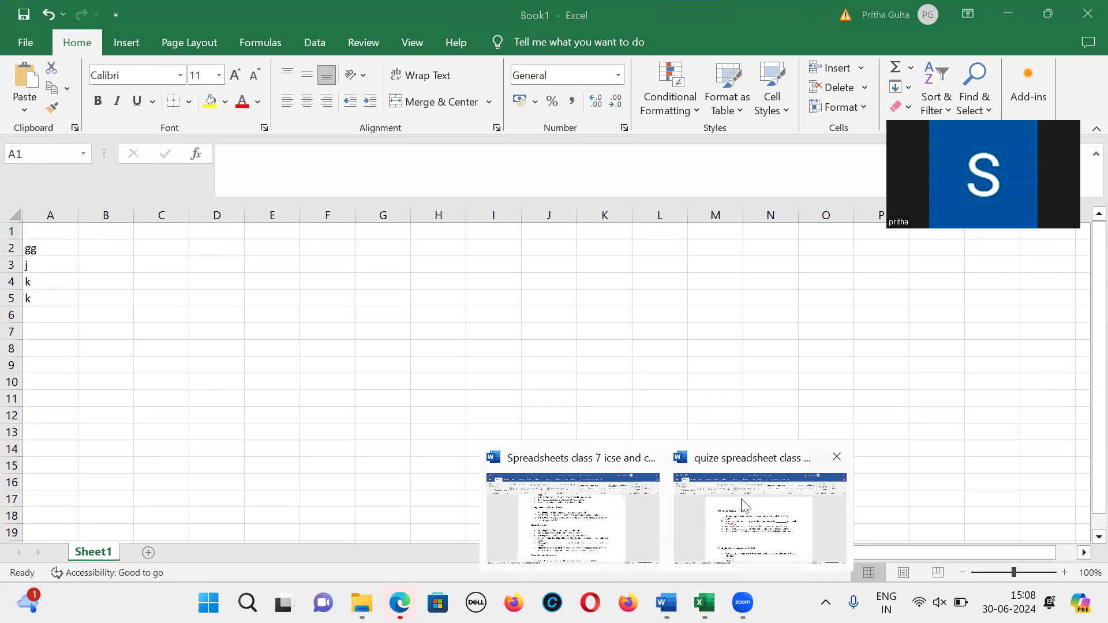
left_click(745, 507)
left_click(612, 529)
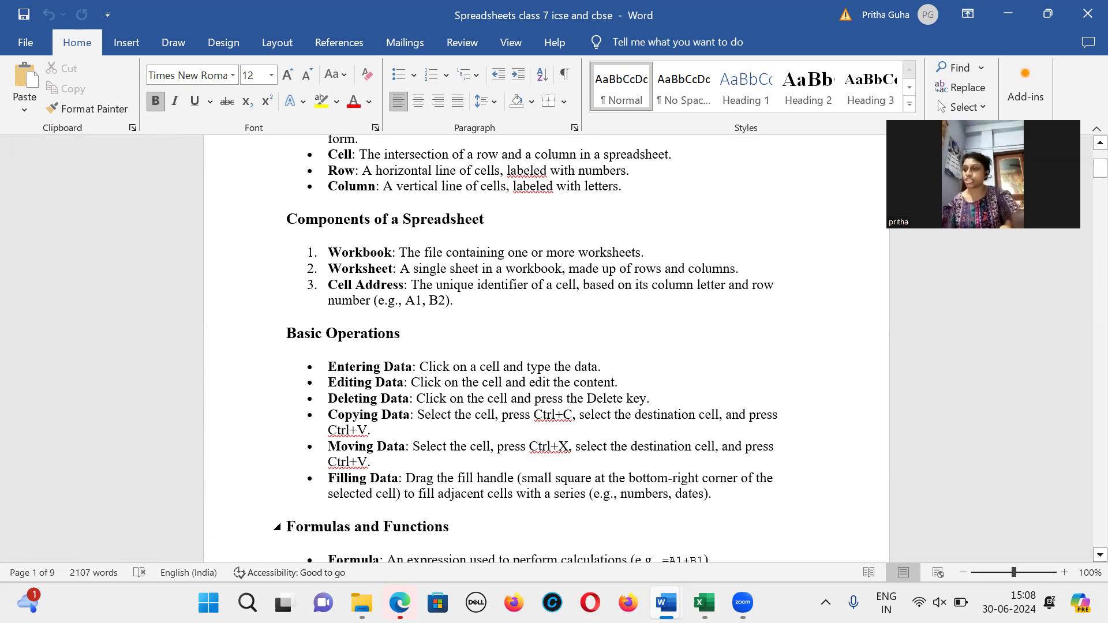
Switch to the Book1 workbook in Excel, add a second worksheet, and show the new sheet.
mouse_move(705, 603)
left_click(698, 525)
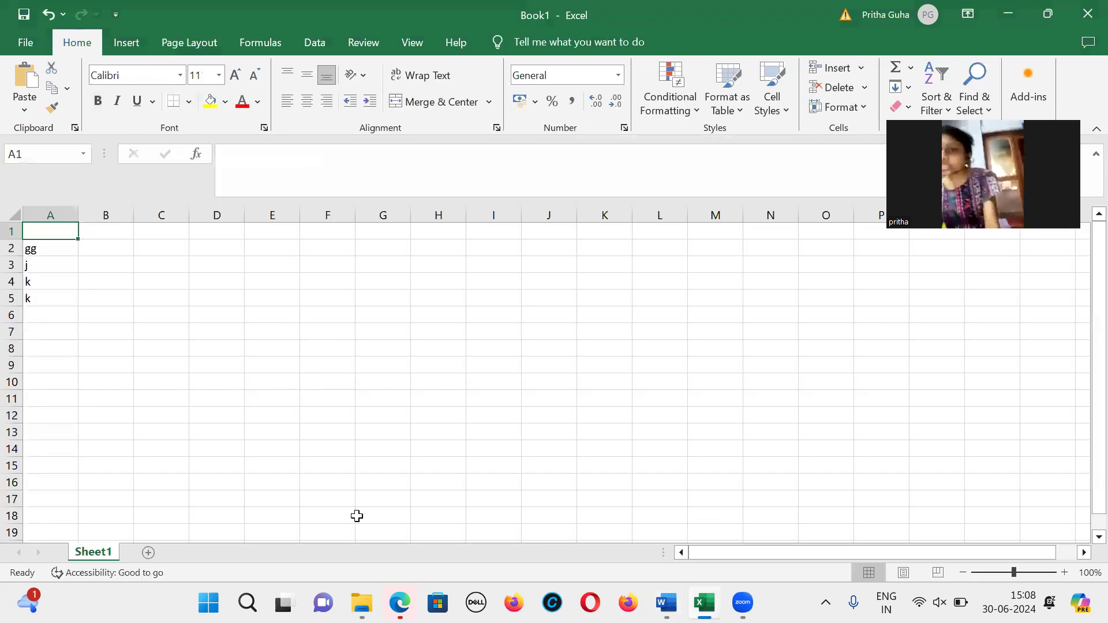
left_click(148, 553)
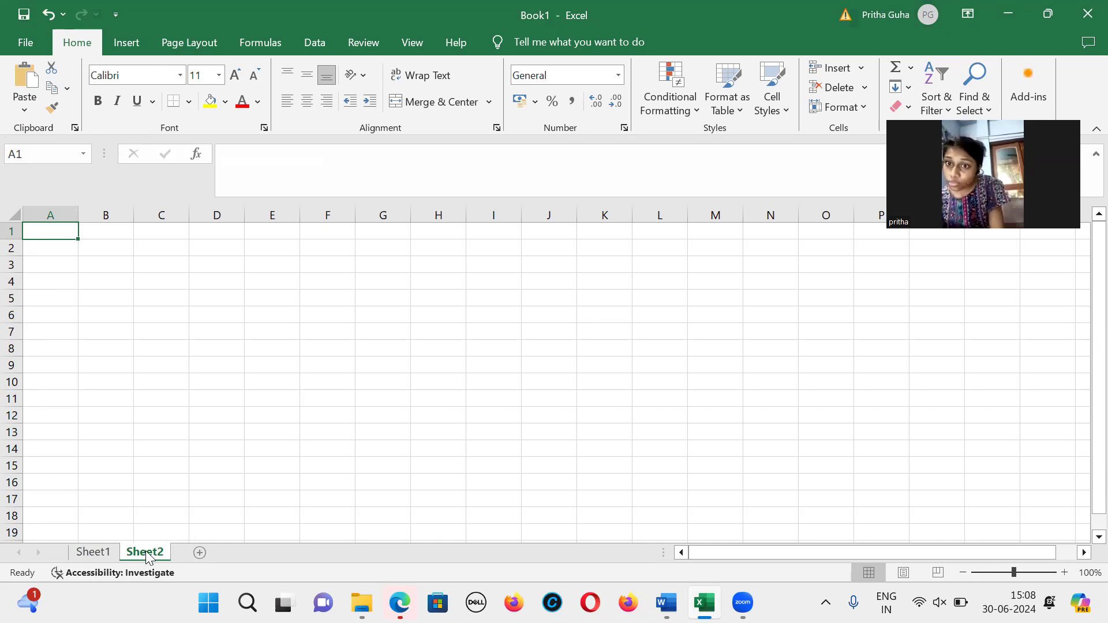
left_click(104, 555)
left_click(128, 557)
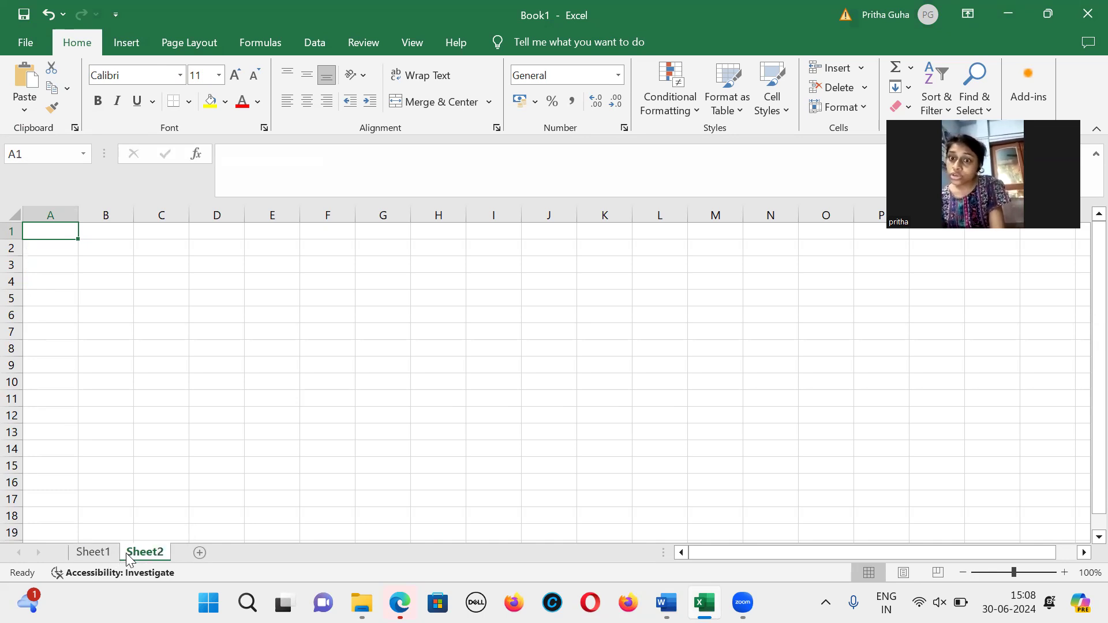
Return to the class 7 notes in Word and read the basic operations on entering and editing data.
mouse_move(667, 603)
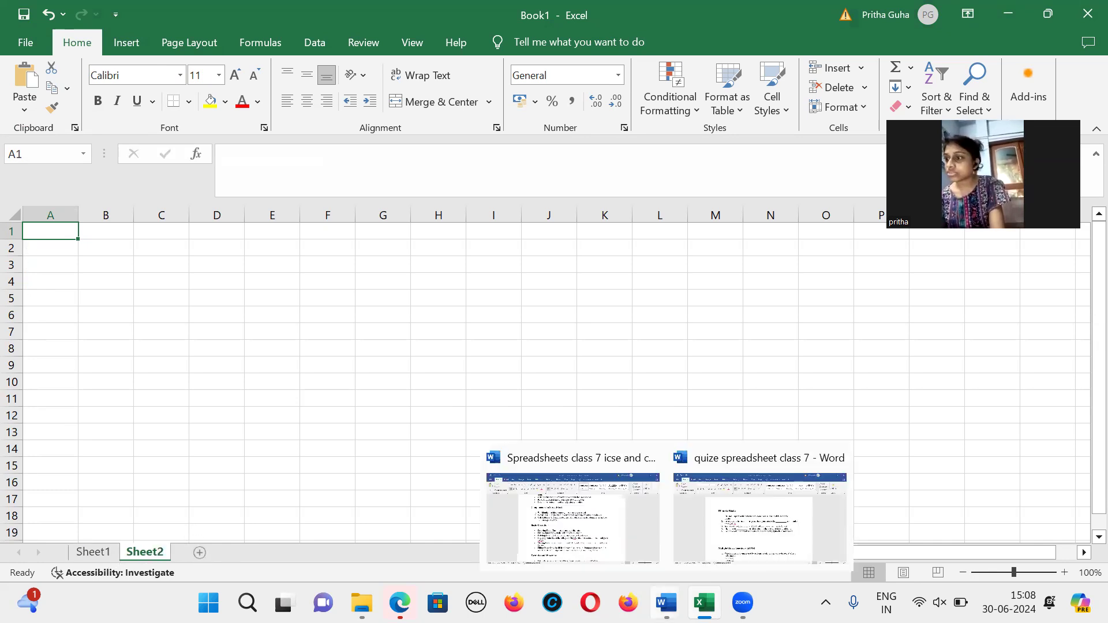
left_click(734, 529)
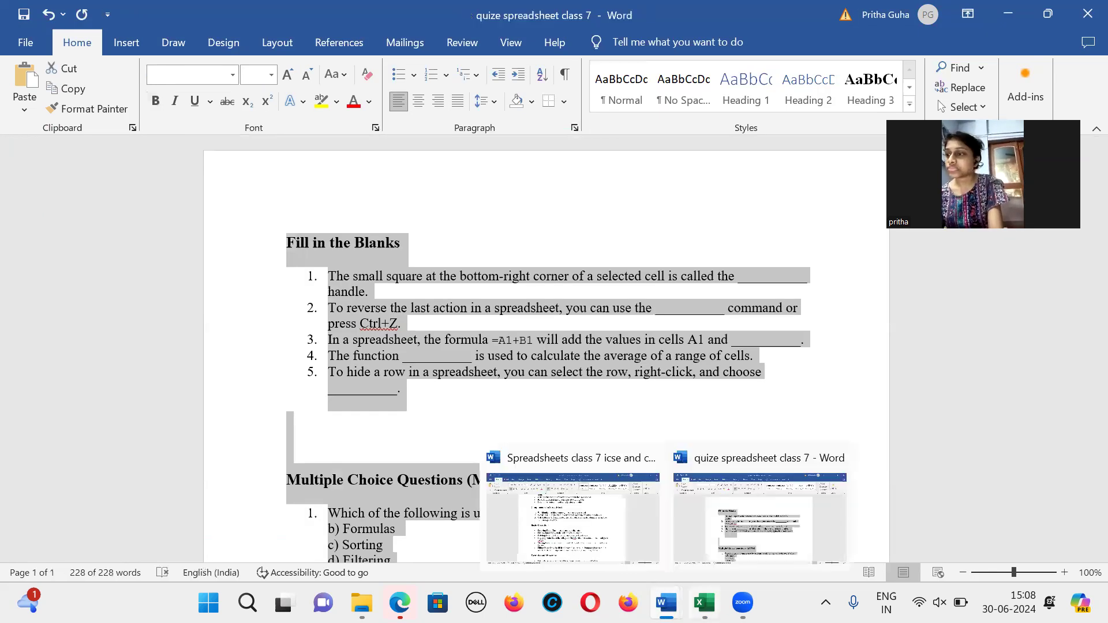
left_click(589, 540)
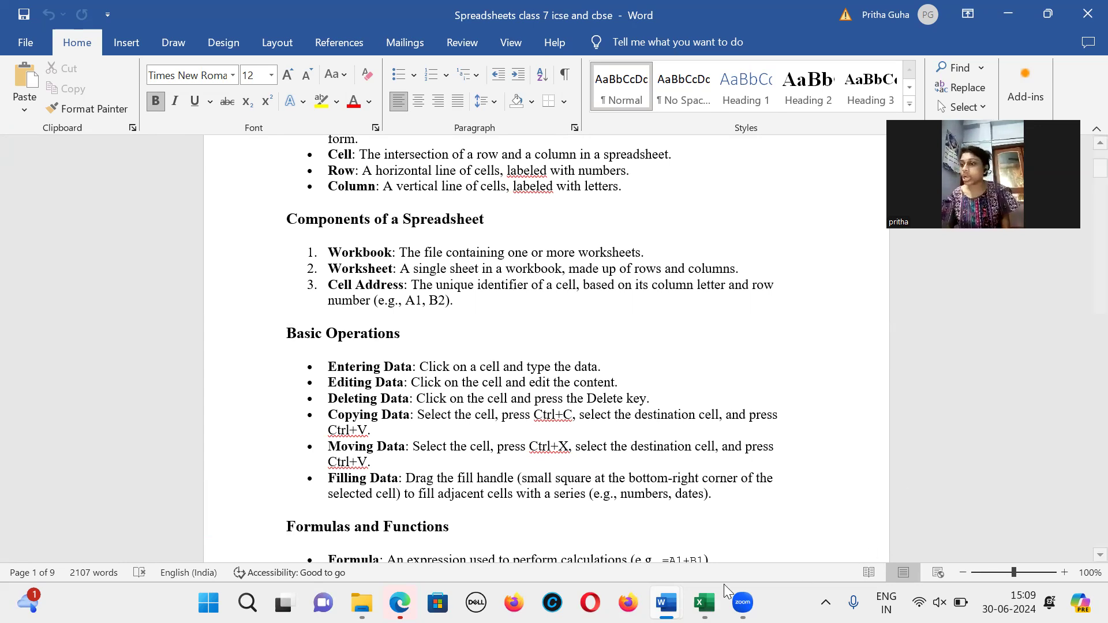
Switch to Excel and enter 12 in cell F3 of Sheet2.
left_click(705, 603)
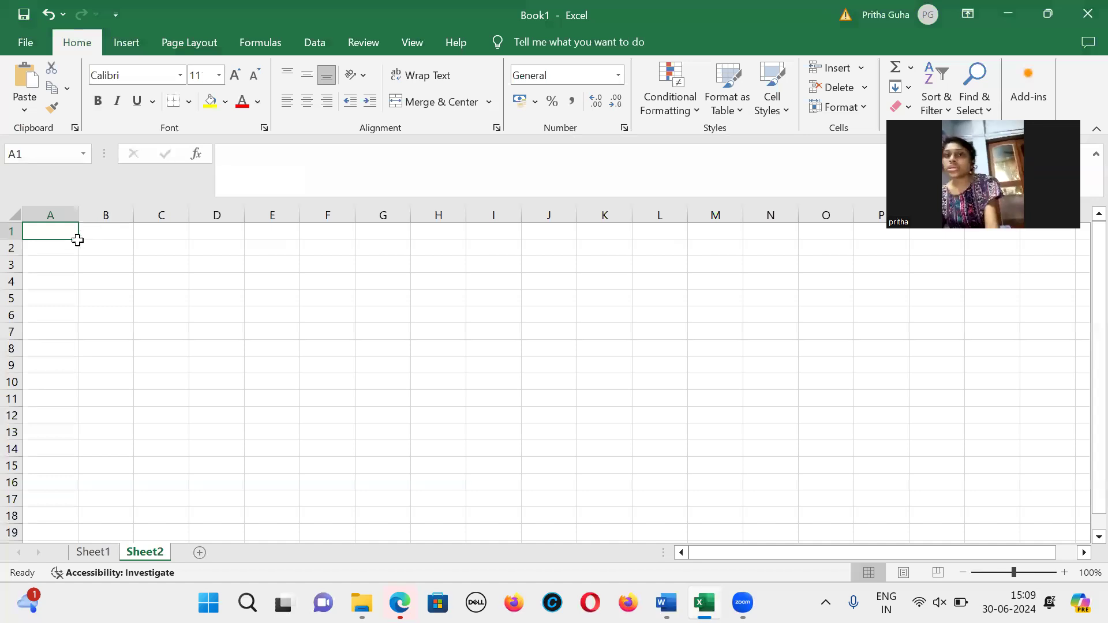
left_click(353, 272)
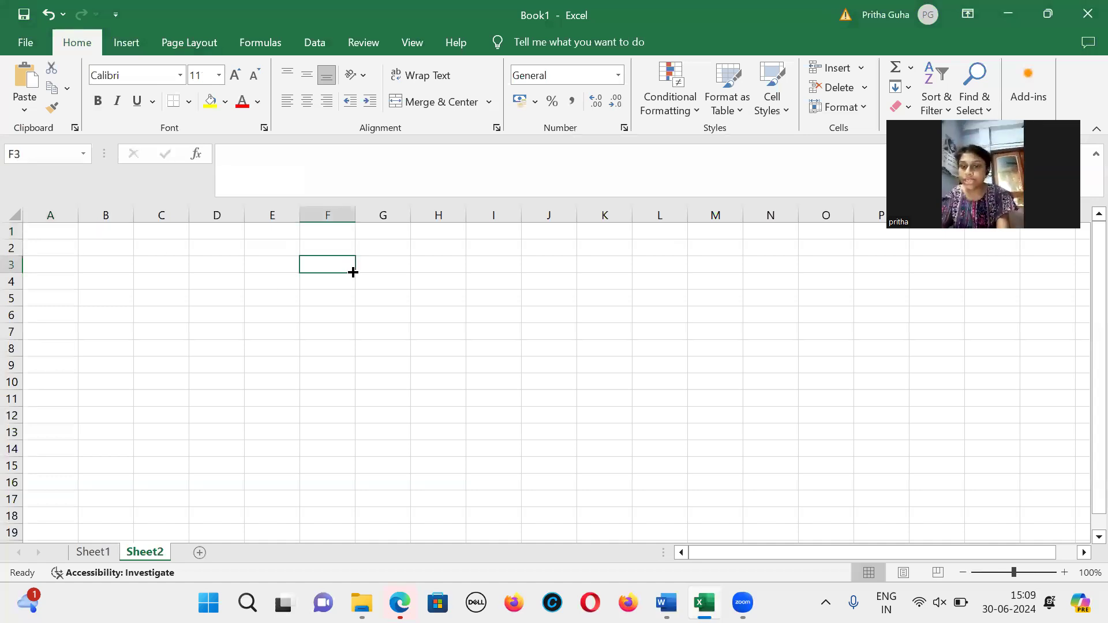
type("12")
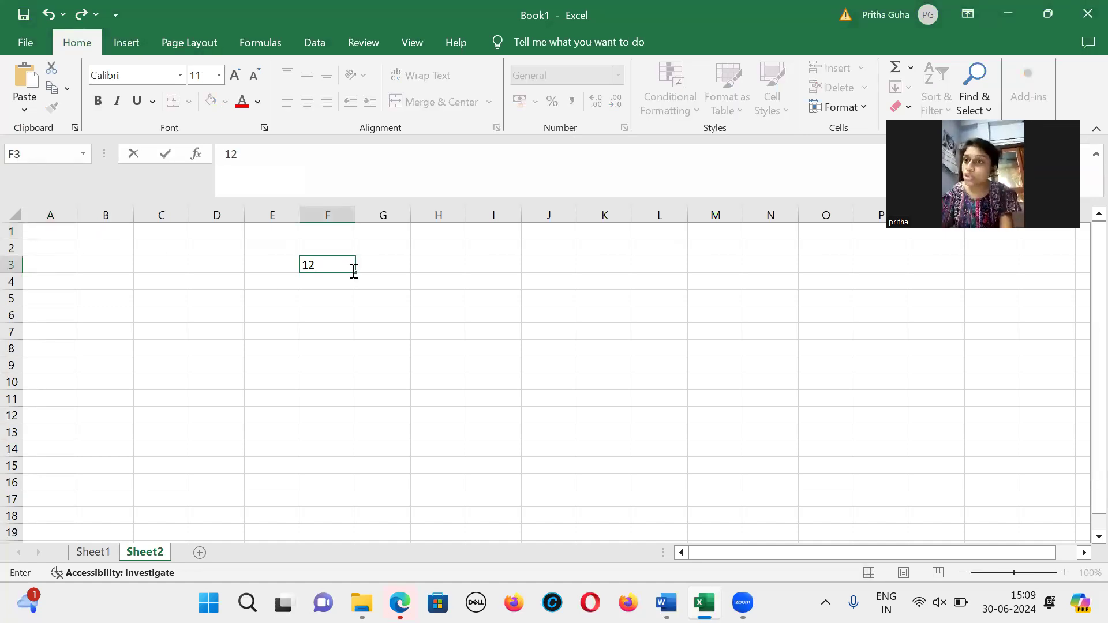
Edit the content of cell F3 to 14 and commit the entry.
double_click(332, 263)
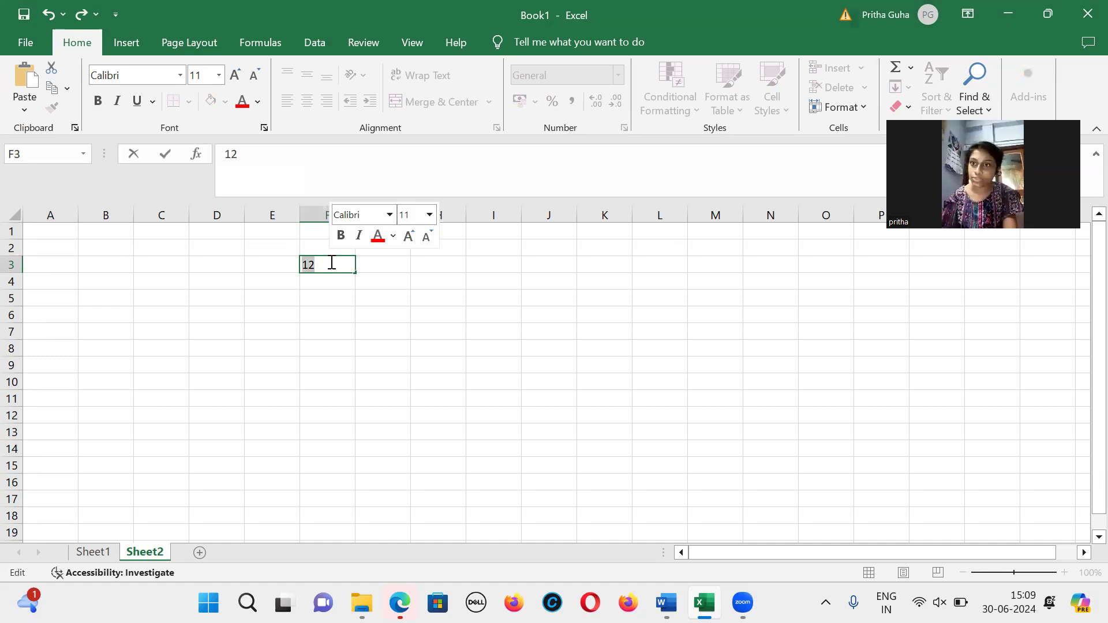
left_click(332, 263)
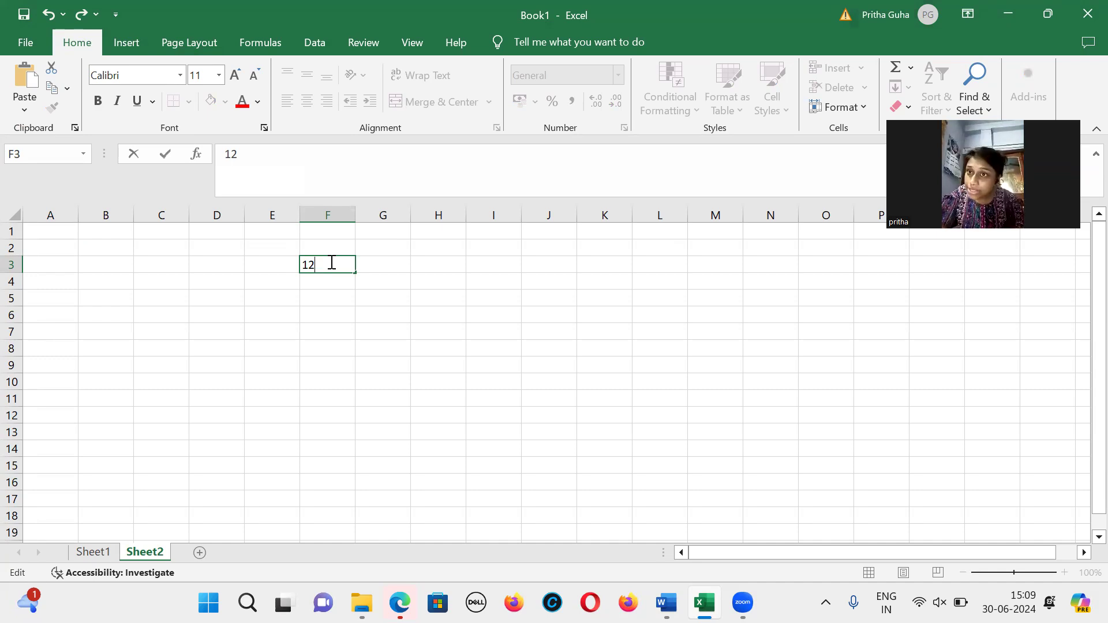
key("BackSpace")
type("14")
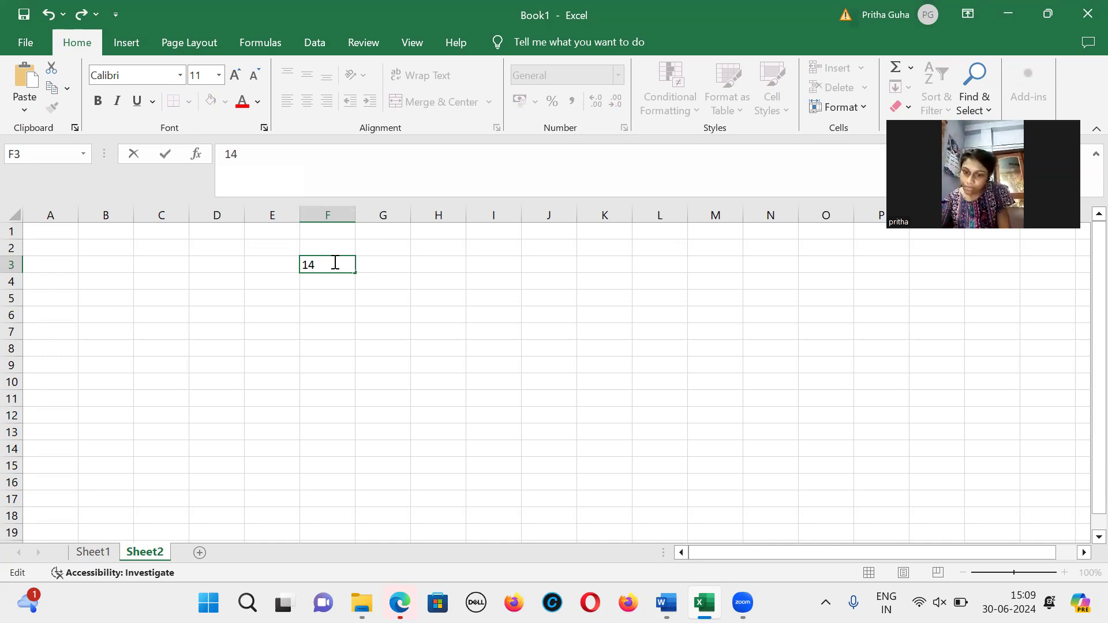
type("20")
key("BackSpace")
key("BackSpace")
key("BackSpace")
key("BackSpace")
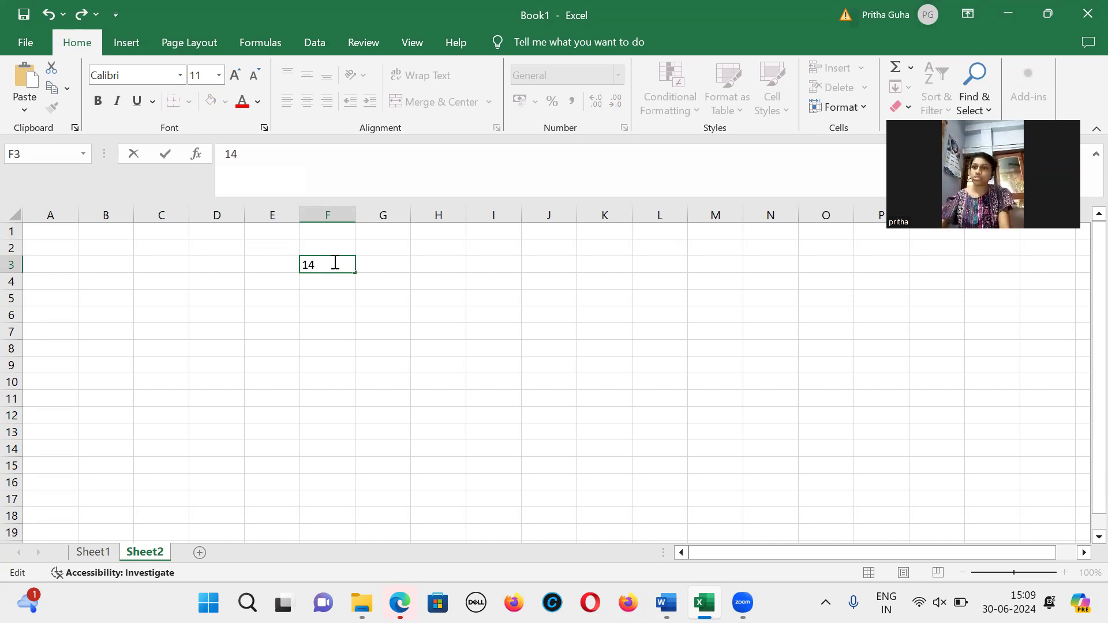
type("14")
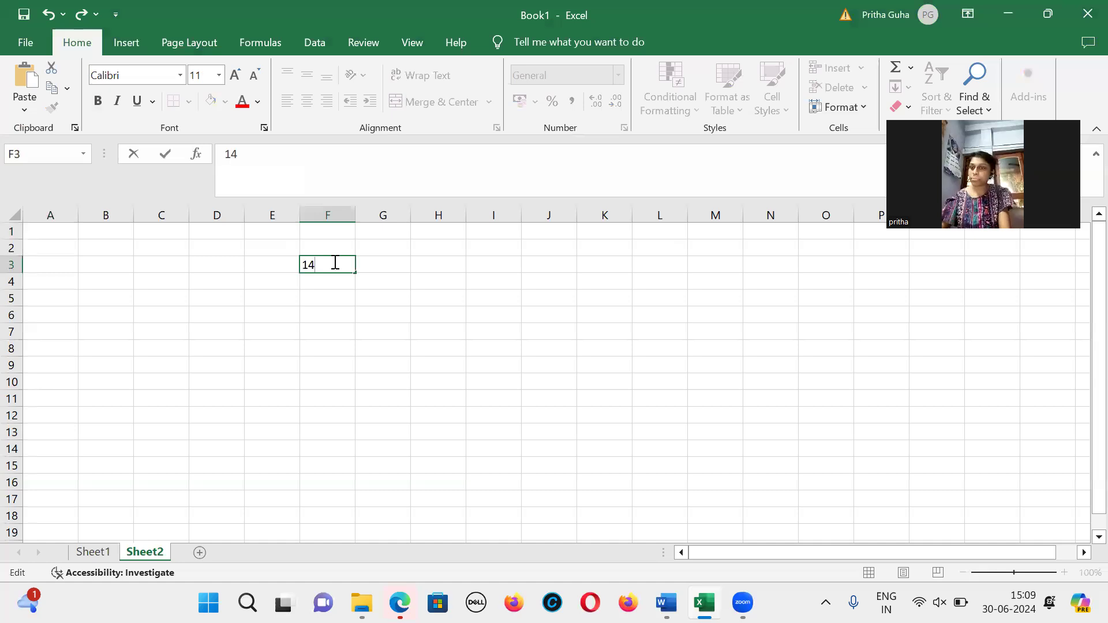
left_click(425, 328)
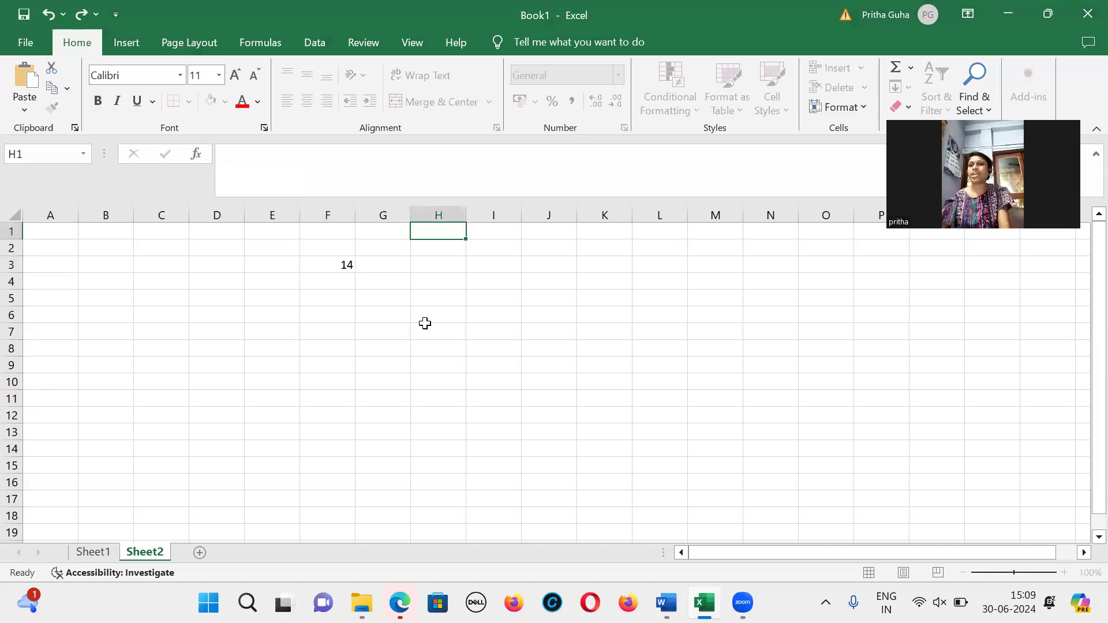
left_click(346, 276)
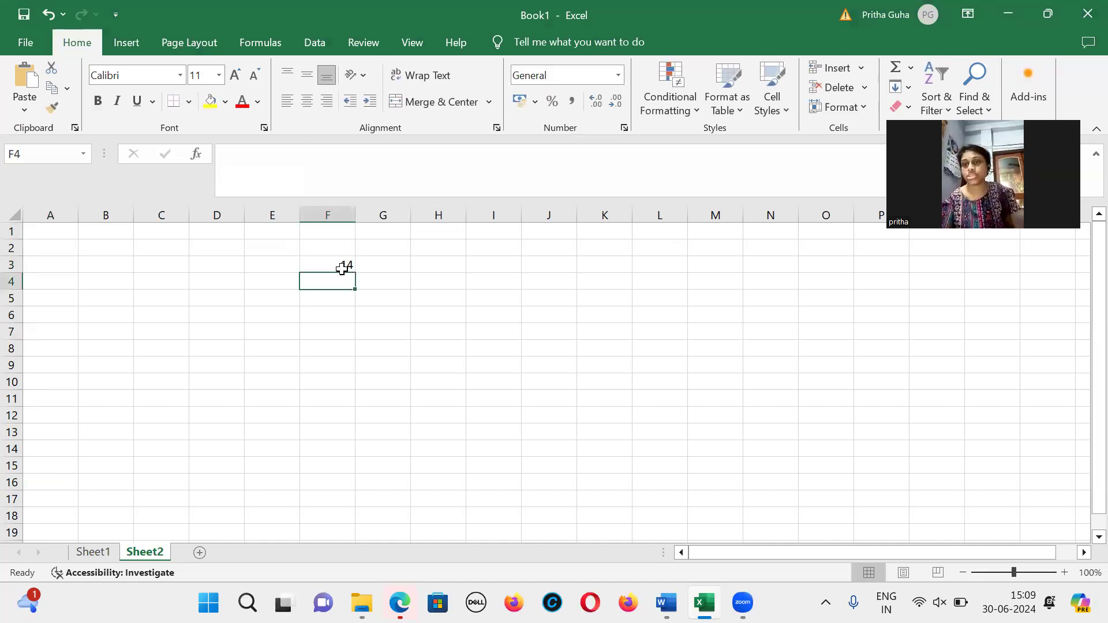
Replace the content of cell F3 with 12 and commit it, and overwrite that entry with 20.
left_click(325, 267)
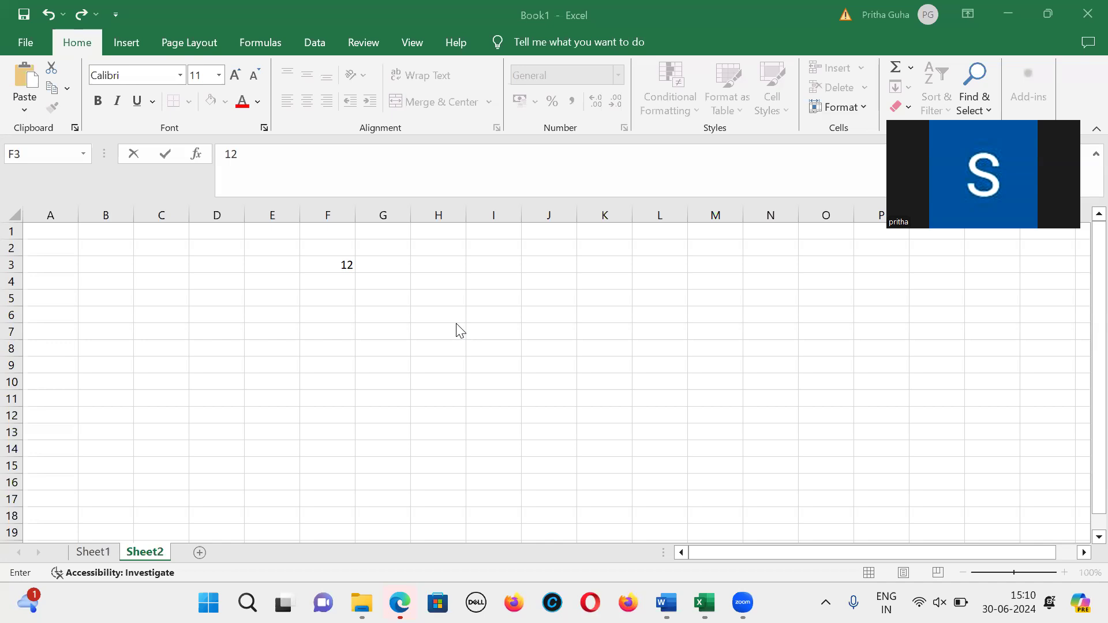
left_click(328, 263)
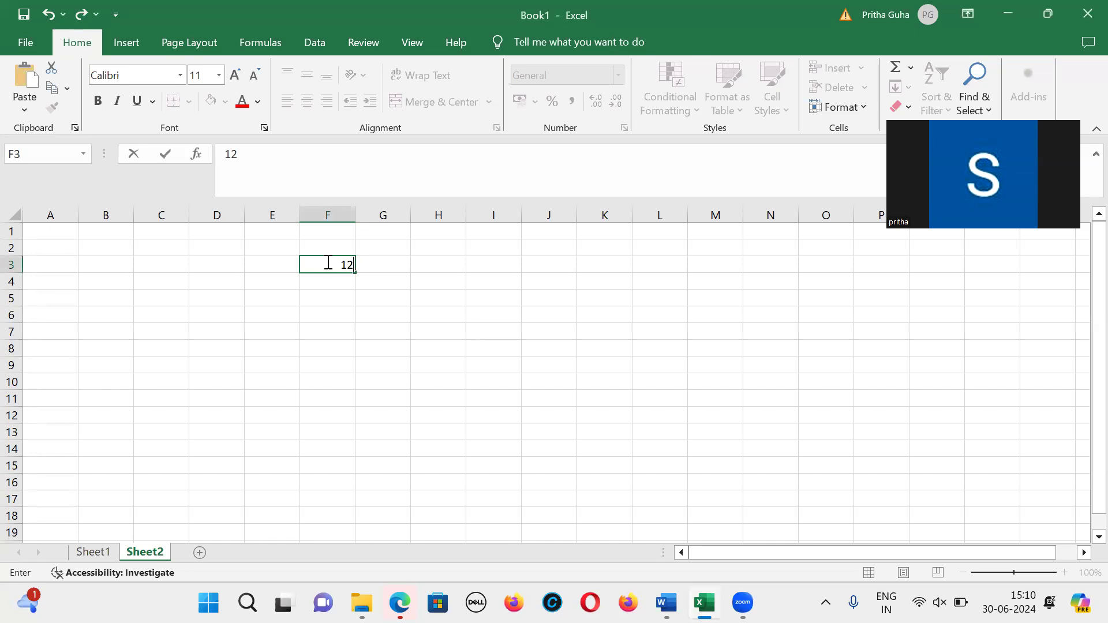
left_click(401, 280)
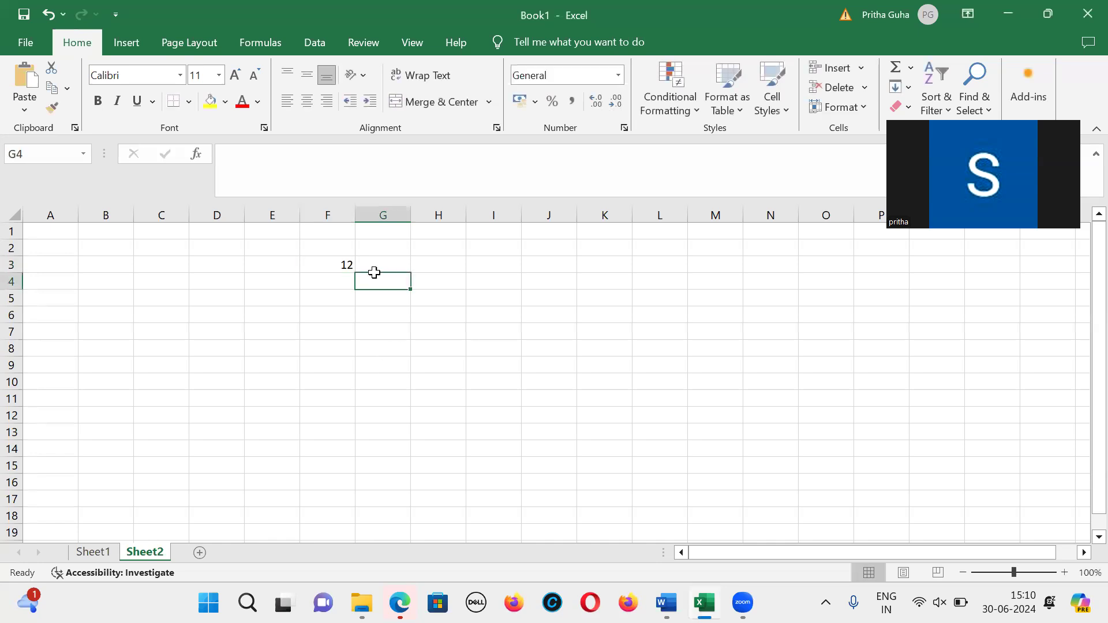
left_click(336, 261)
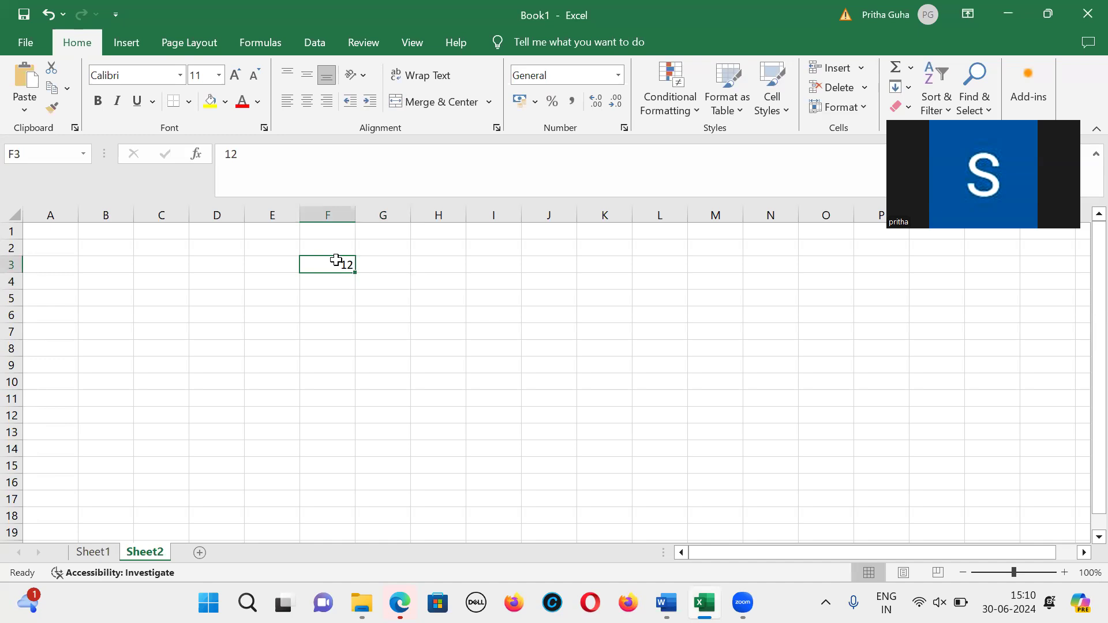
type("20")
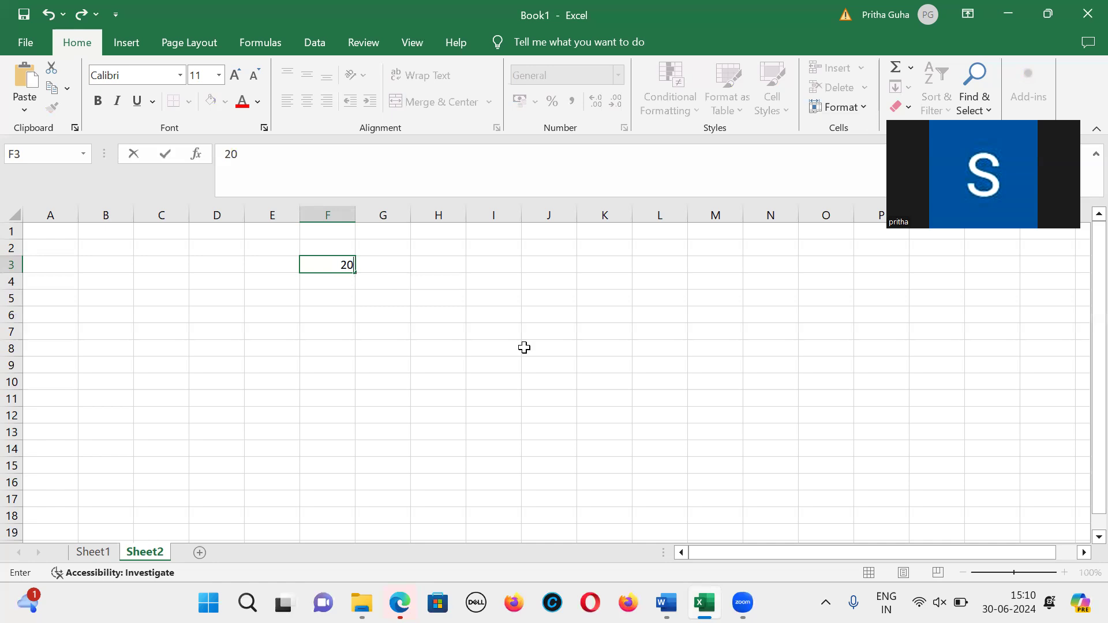
Switch to the class 7 spreadsheet notes in Word and read the basic operations on deleting, copying, moving and filling data.
mouse_move(666, 602)
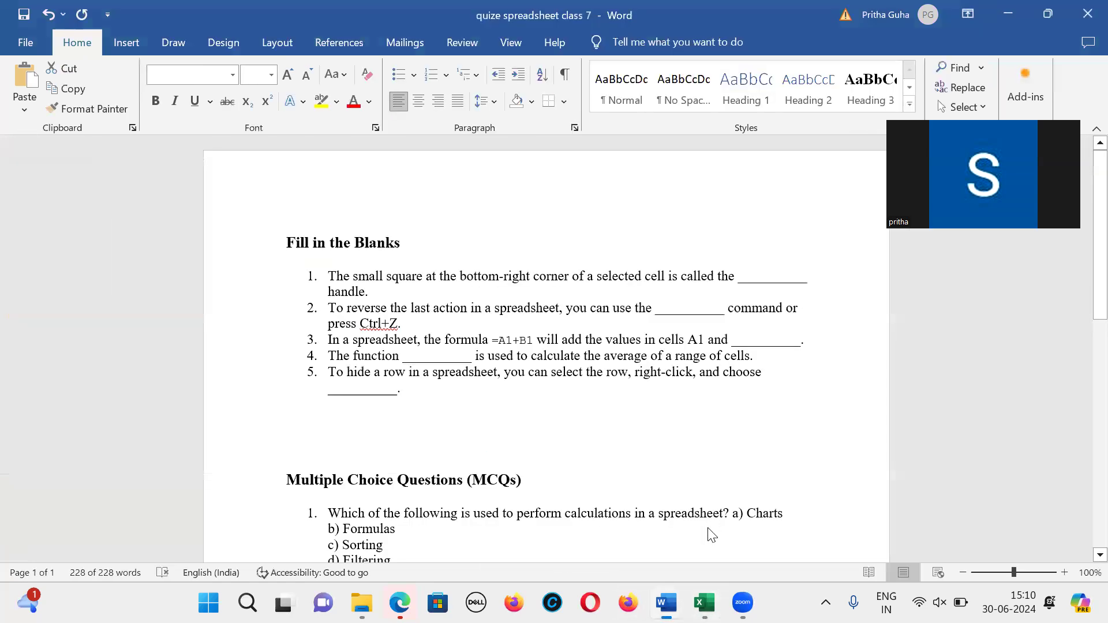
left_click(621, 540)
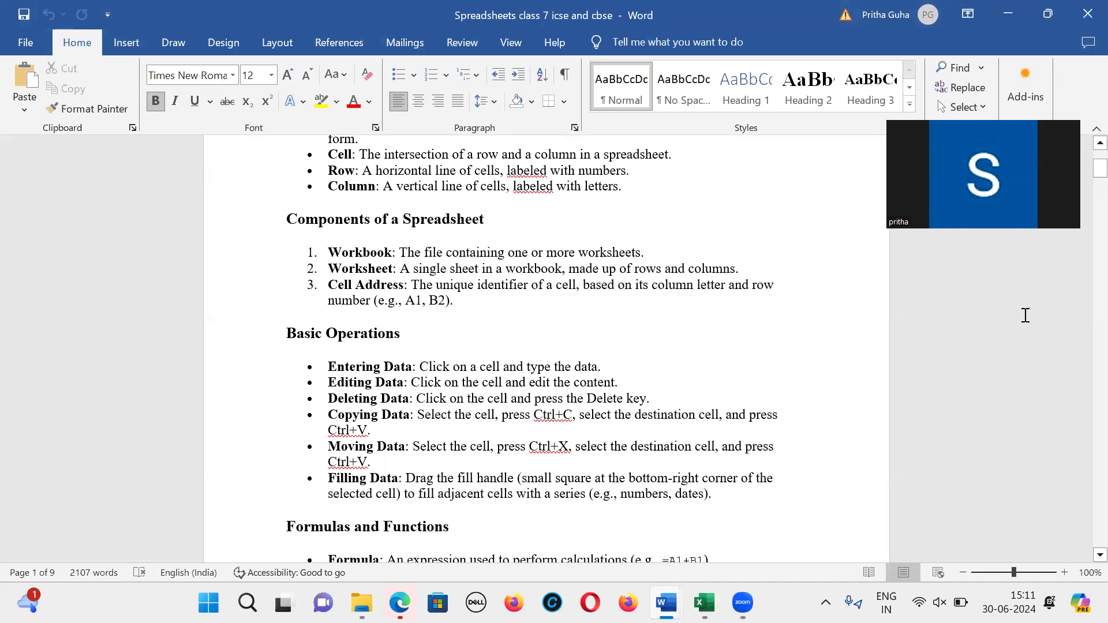
scroll(1083, 173, "down", 2)
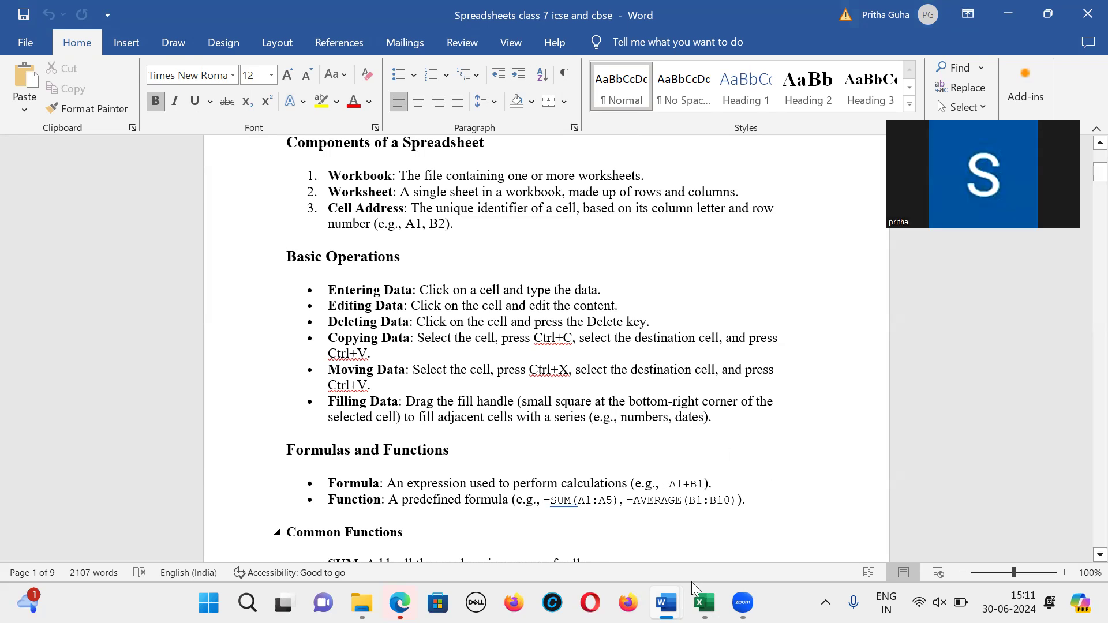
Return to the Book1 workbook in Excel and fill the value of cell F3 down to F11.
mouse_move(705, 603)
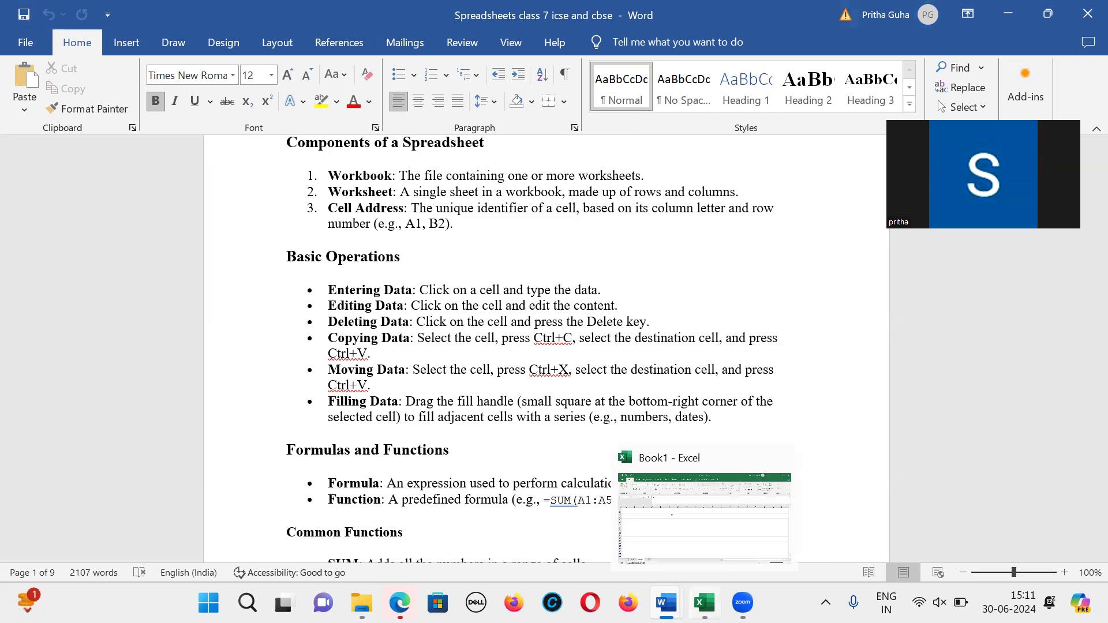
left_click(704, 603)
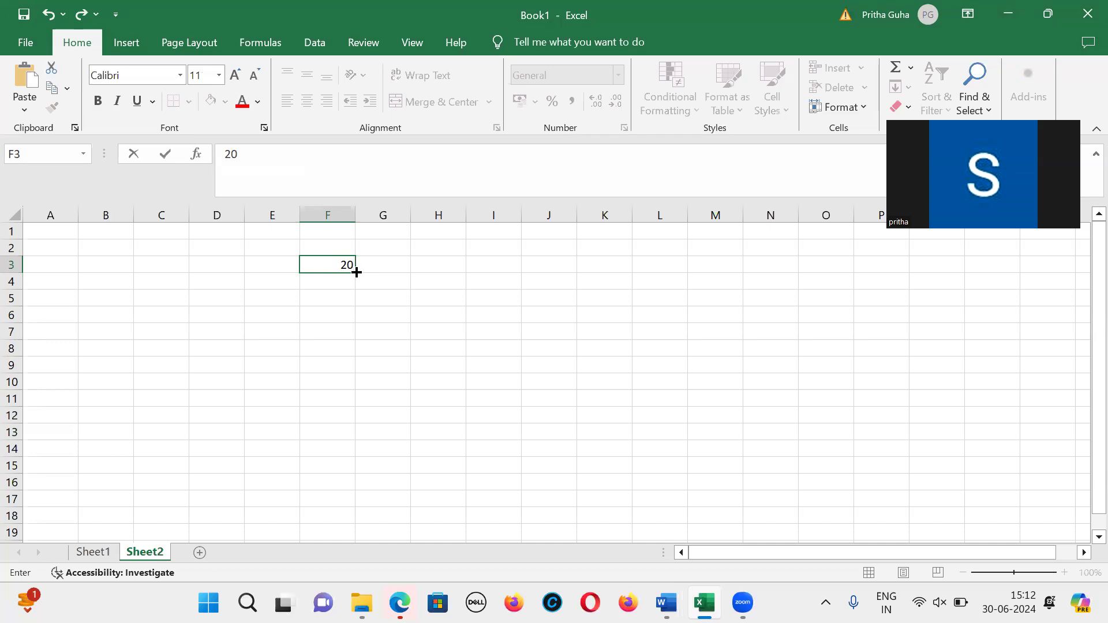
left_click_drag(356, 272, 354, 409)
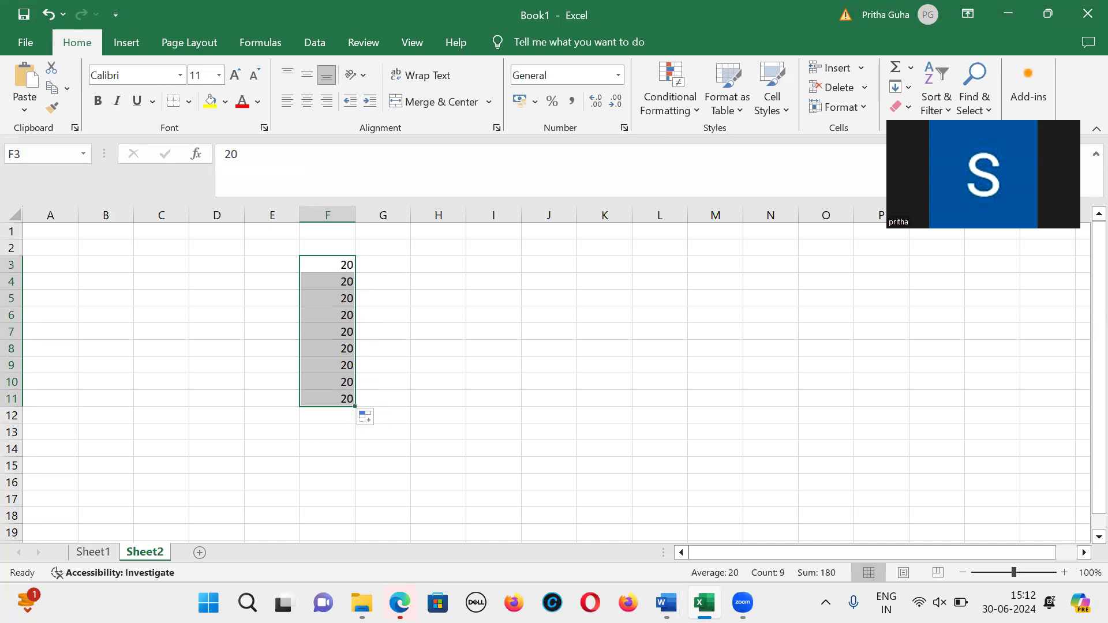
Switch to the class 7 notes in Word and read the Formulas and Functions section, highlighting the =A1+B1 example.
mouse_move(667, 603)
left_click(600, 528)
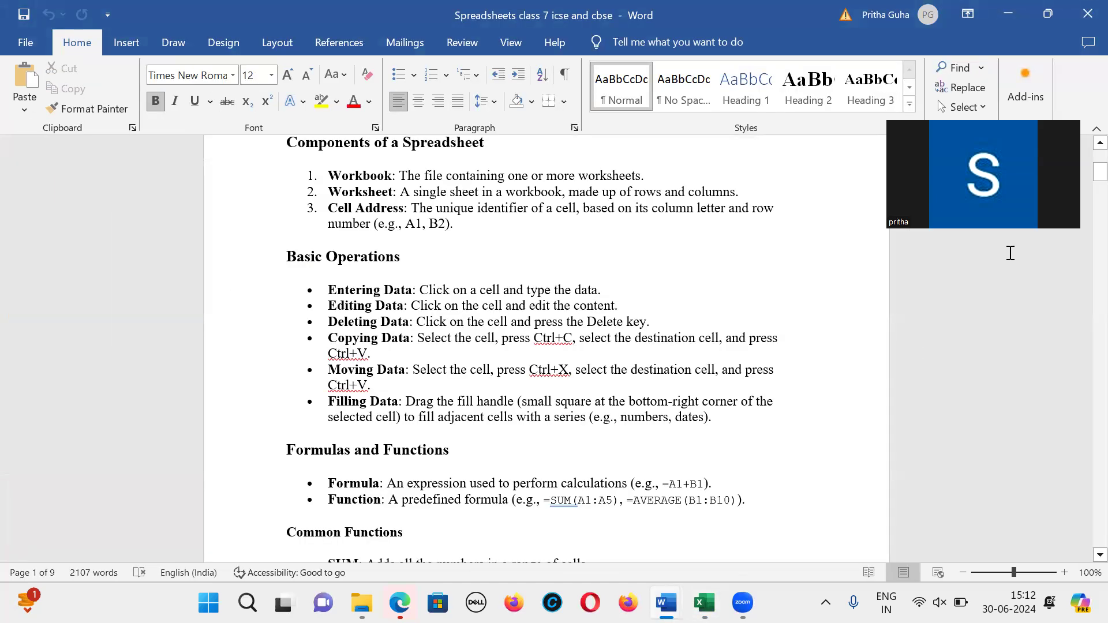
scroll(1081, 182, "down", 3)
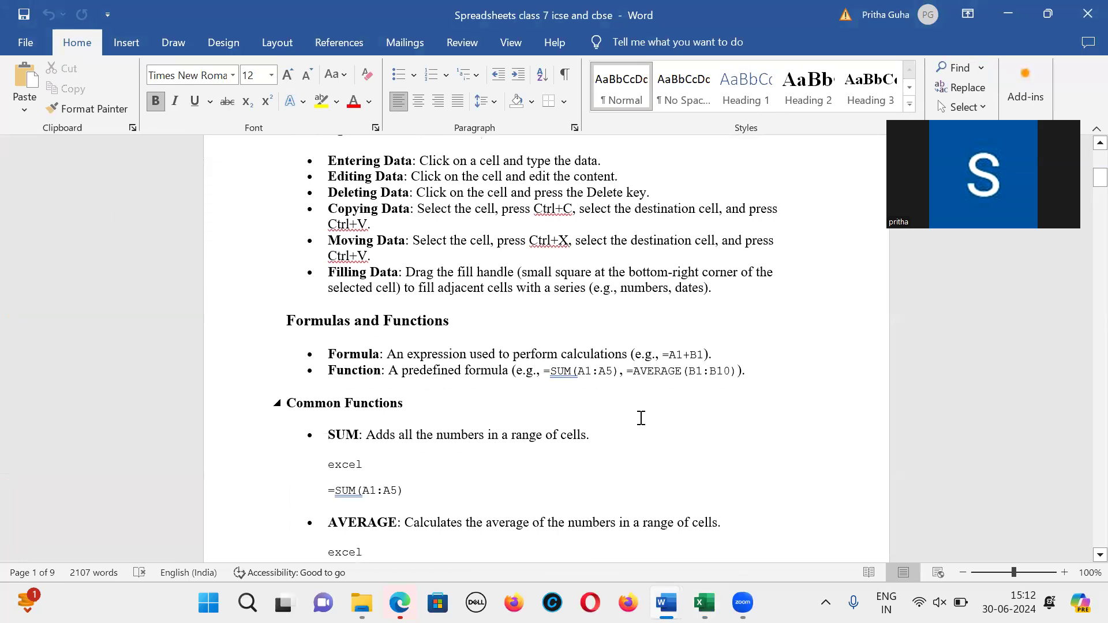
double_click(638, 356)
left_click_drag(665, 356, 710, 357)
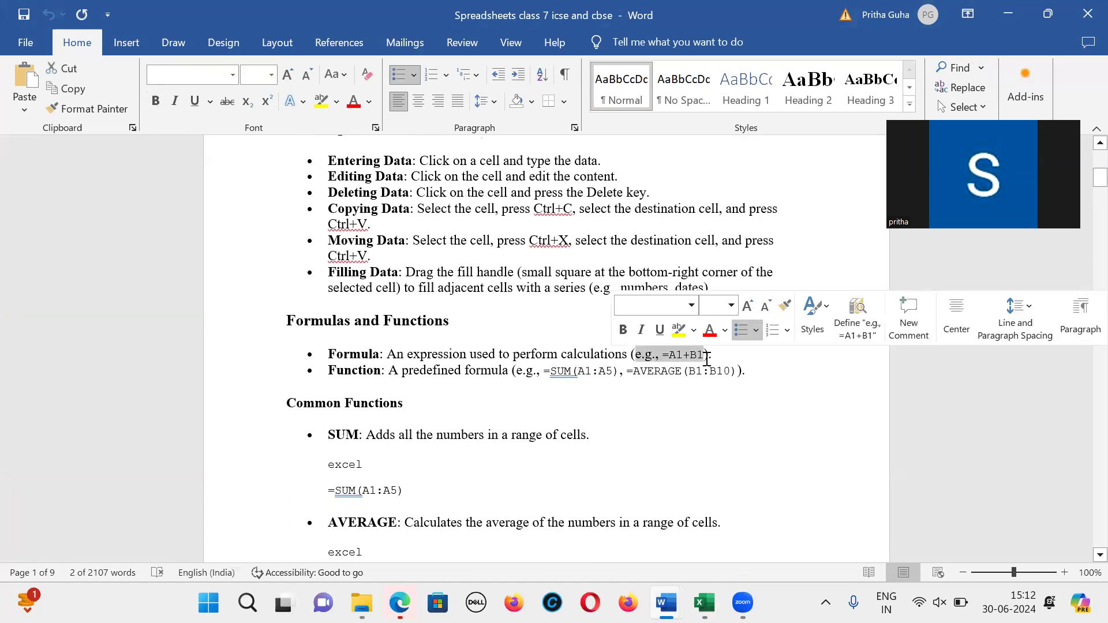
left_click(713, 359)
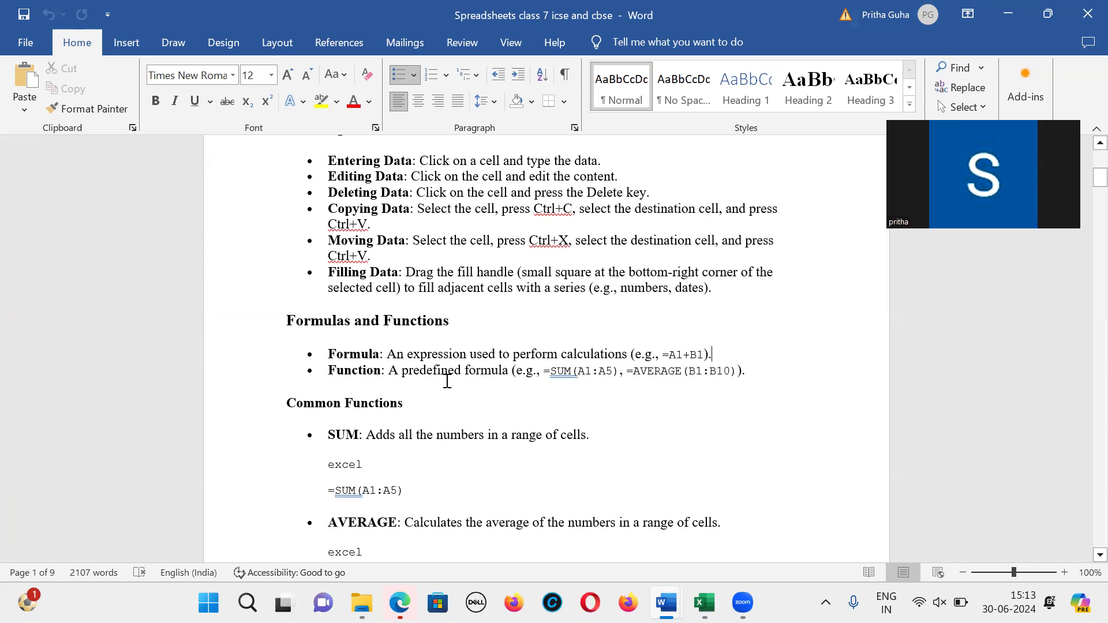
Switch to Excel, insert the SUM function in cell F12, and move its arguments dialog clear of column F.
left_click(705, 604)
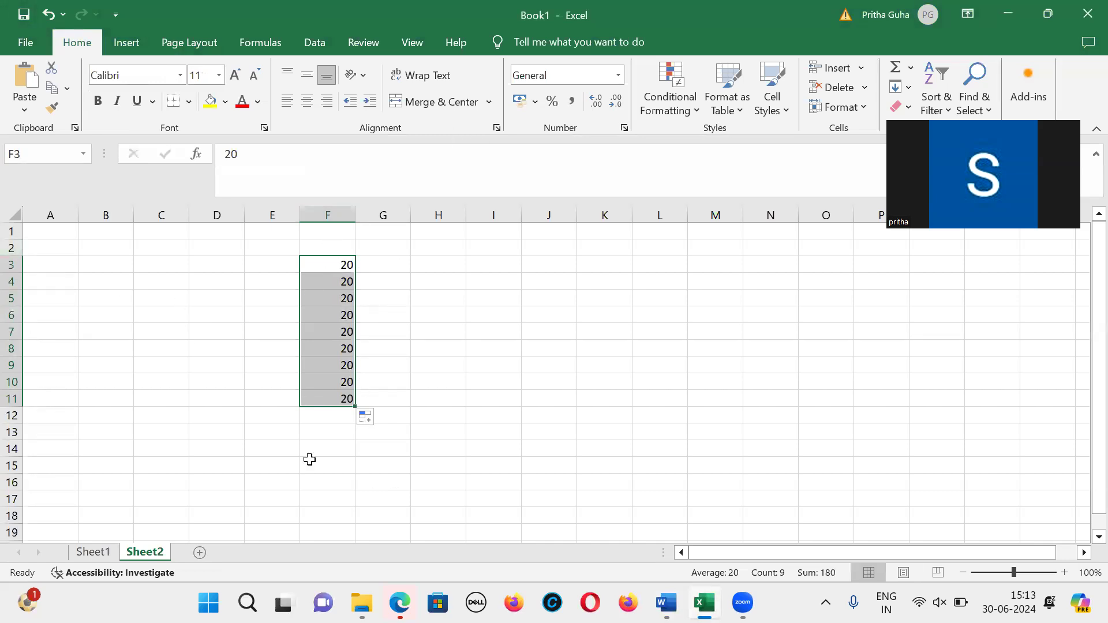
left_click(320, 422)
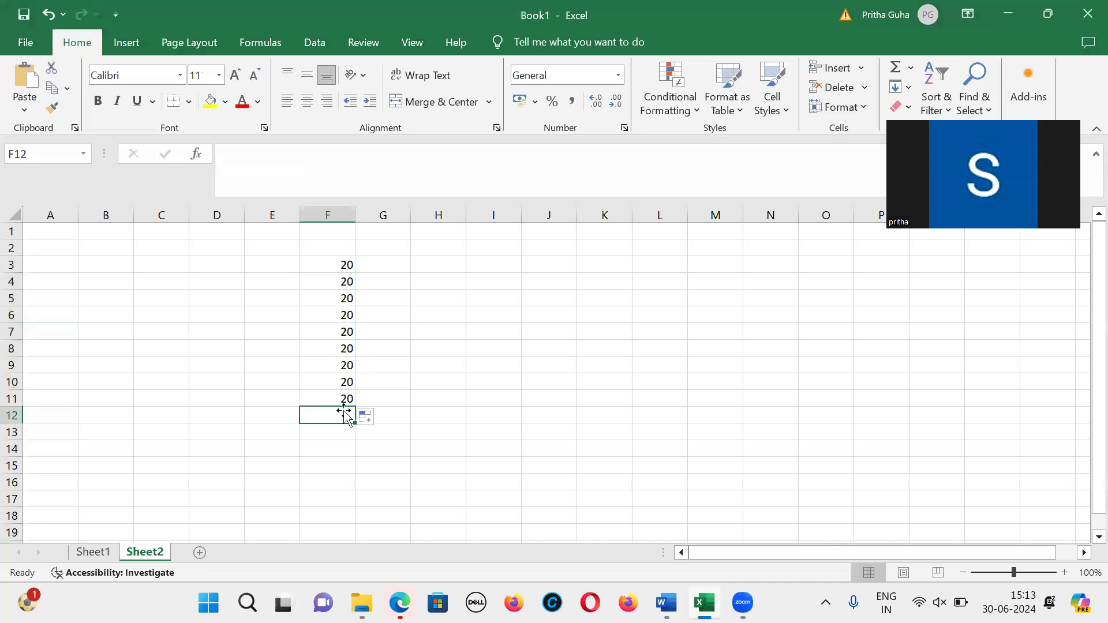
left_click(198, 154)
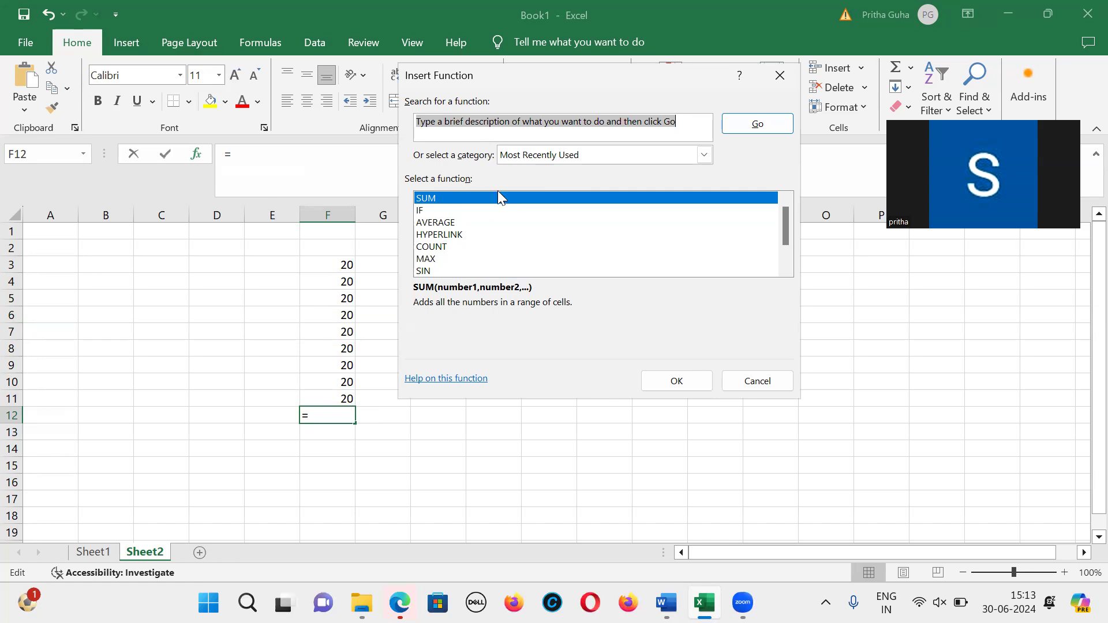
left_click(664, 381)
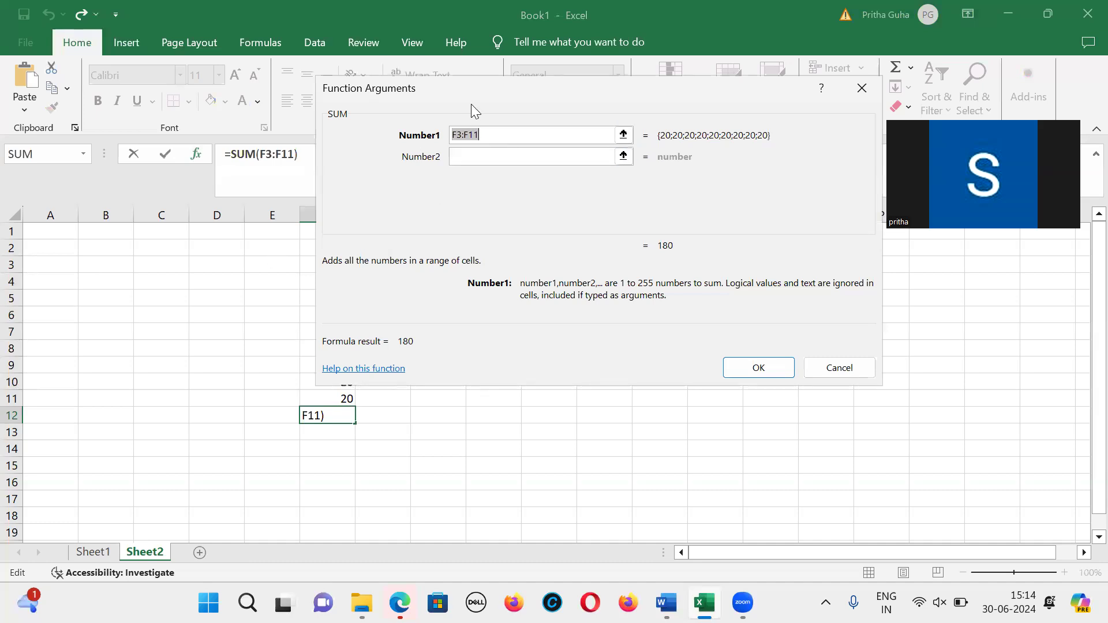
left_click_drag(485, 104, 671, 117)
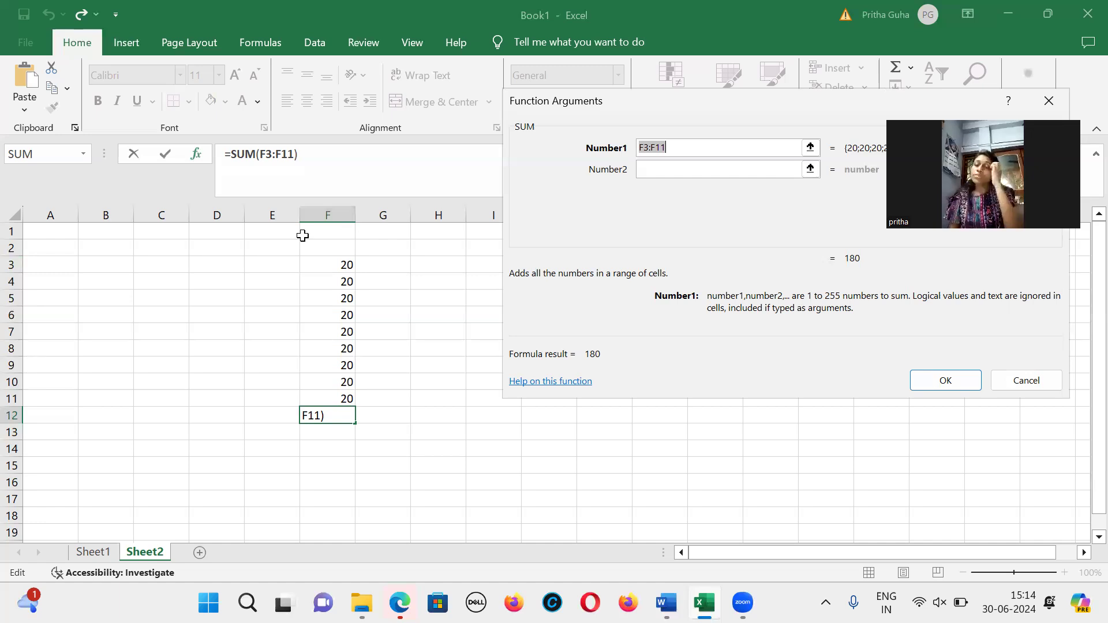
Re-enter F3:F11 as the first SUM argument and apply the function to cell F12.
left_click(687, 147)
key("BackSpace")
key("BackSpace")
key("BackSpace")
key("BackSpace")
key("BackSpace")
type("3")
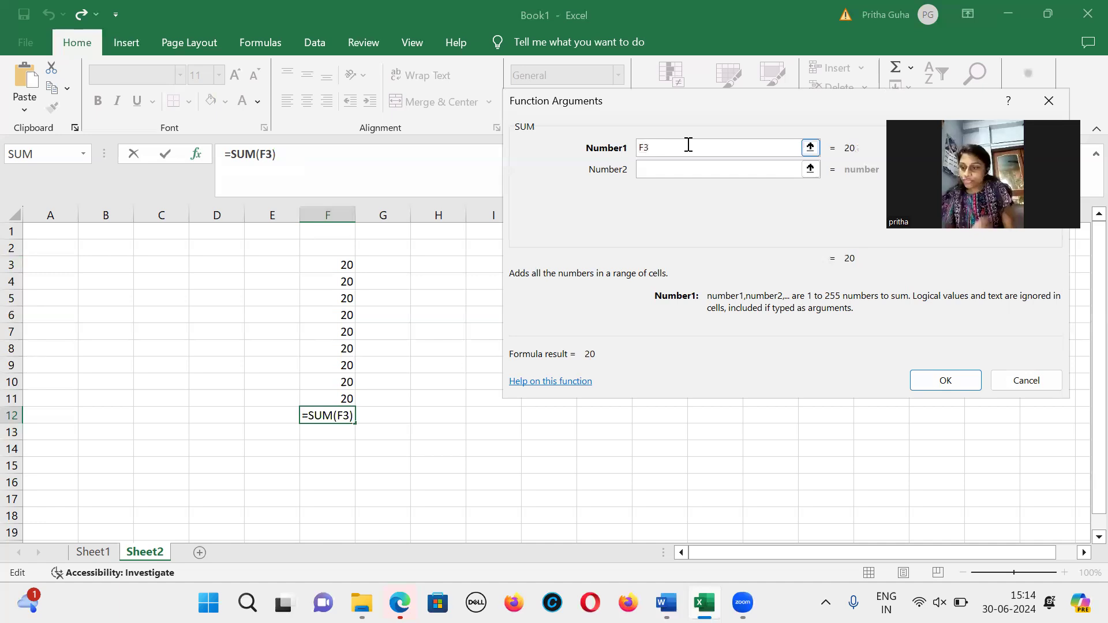
type(":F")
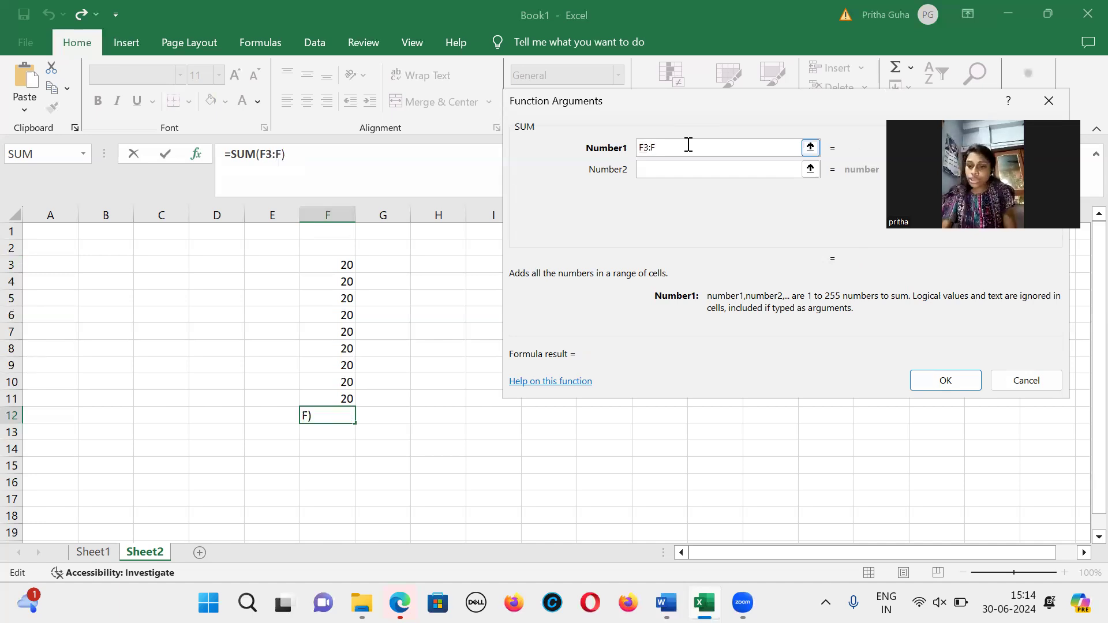
type("11")
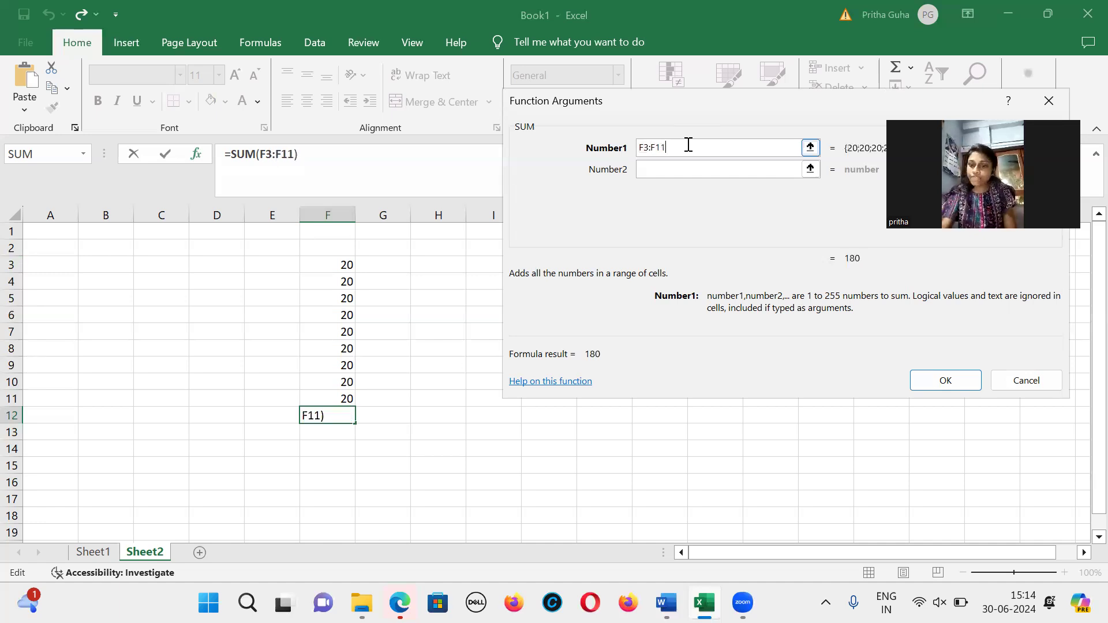
left_click(946, 376)
left_click(946, 378)
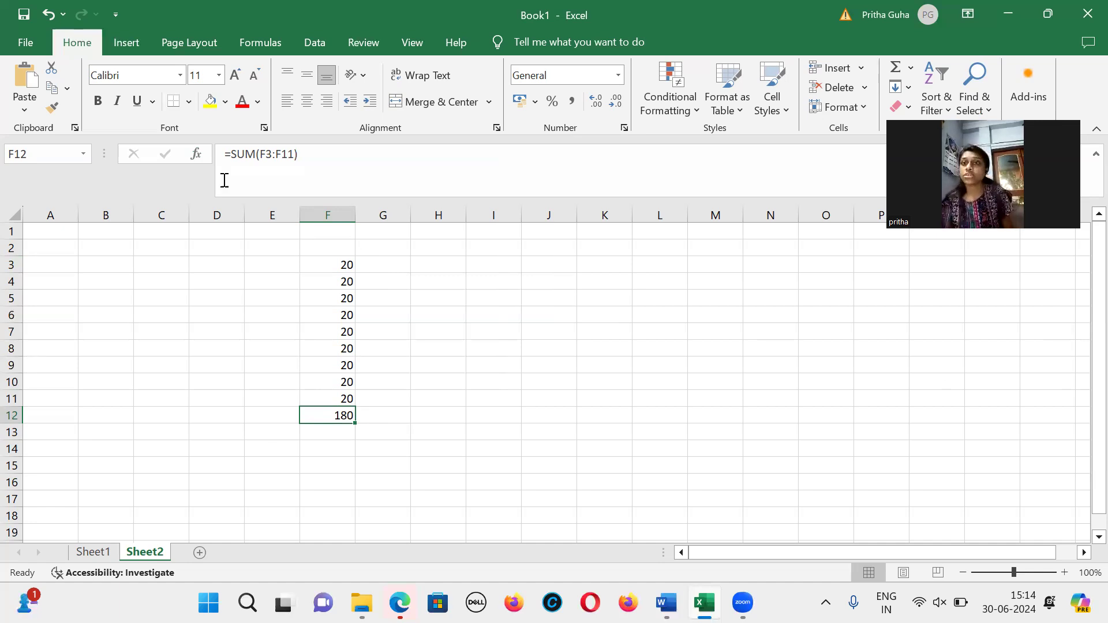
Review the SUM arguments of cell F12 without changing them, and clear the cell's formula.
left_click(205, 156)
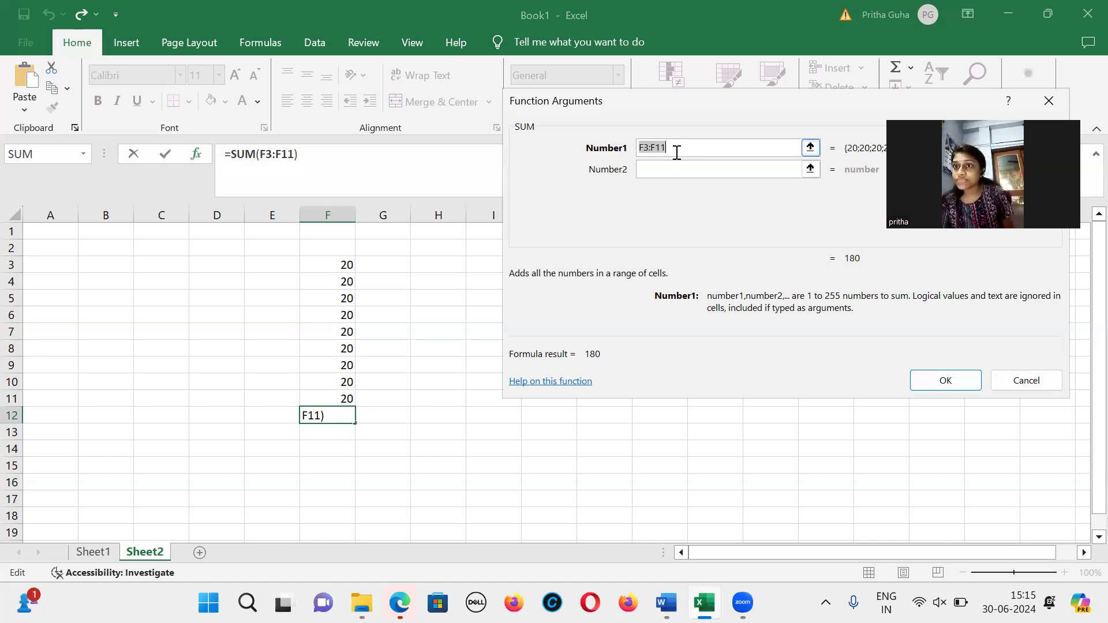
left_click(1045, 102)
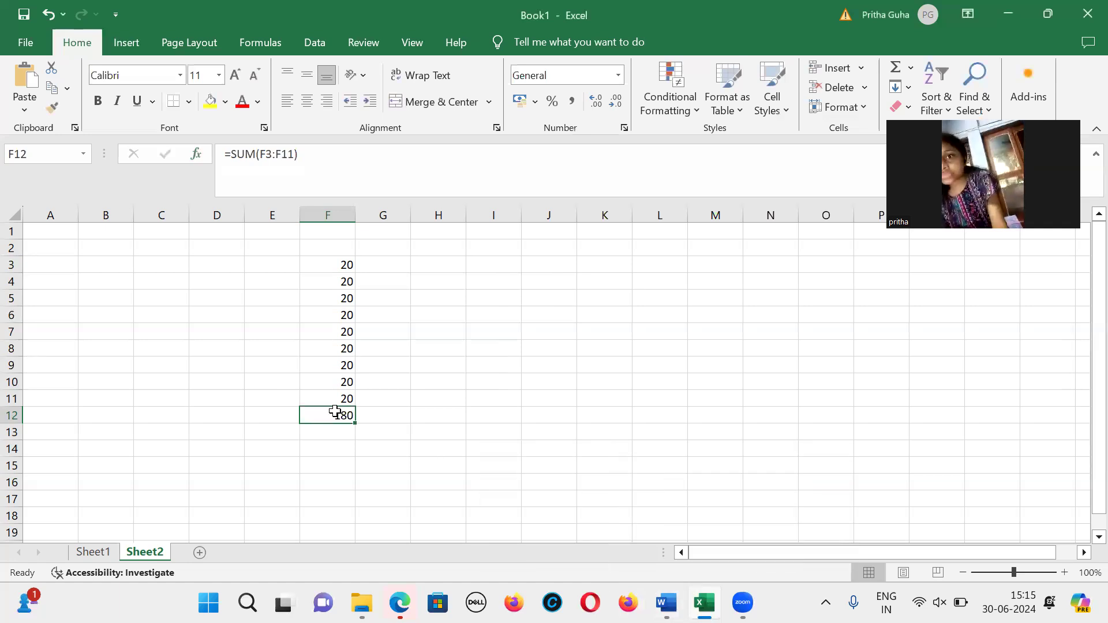
key("BackSpace")
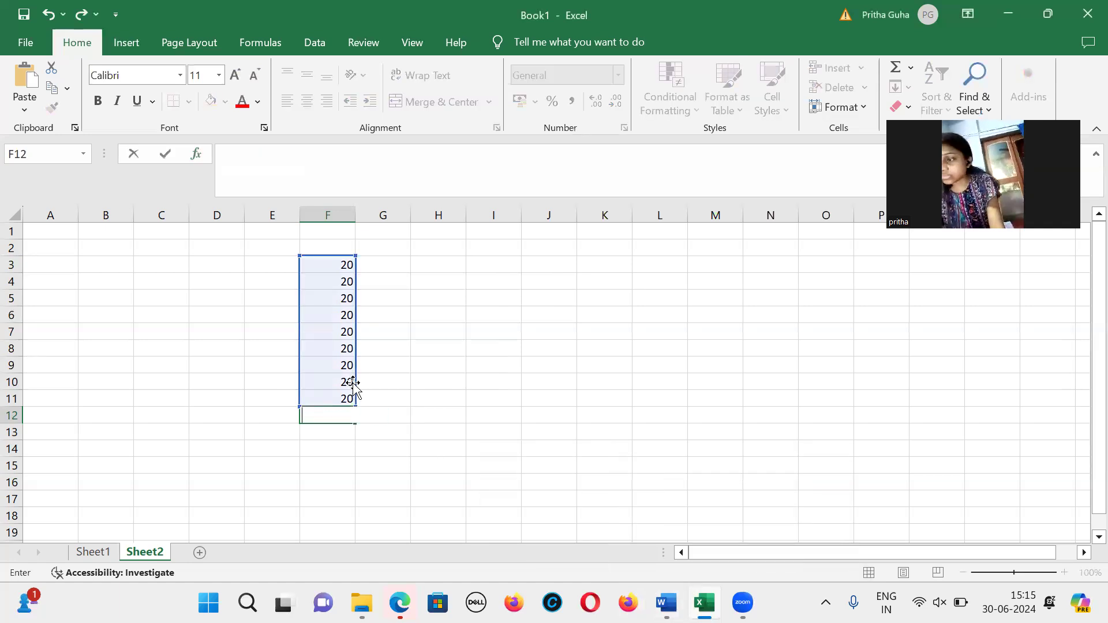
left_click(471, 331)
Enter 20 in cell I1 and 20 in cell I2.
left_click(503, 233)
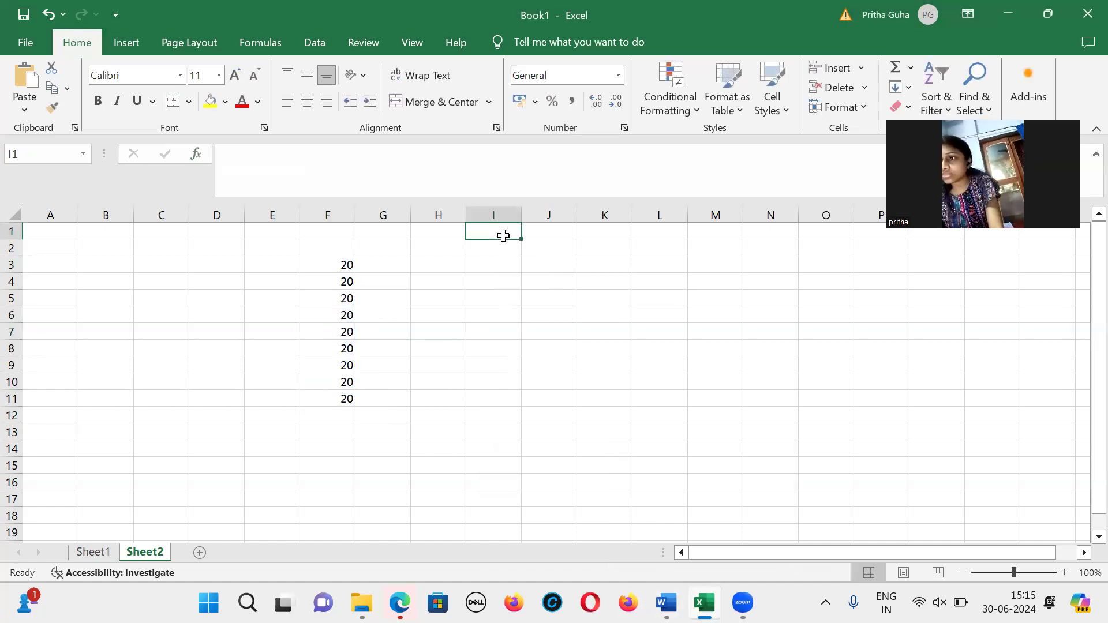
type("20")
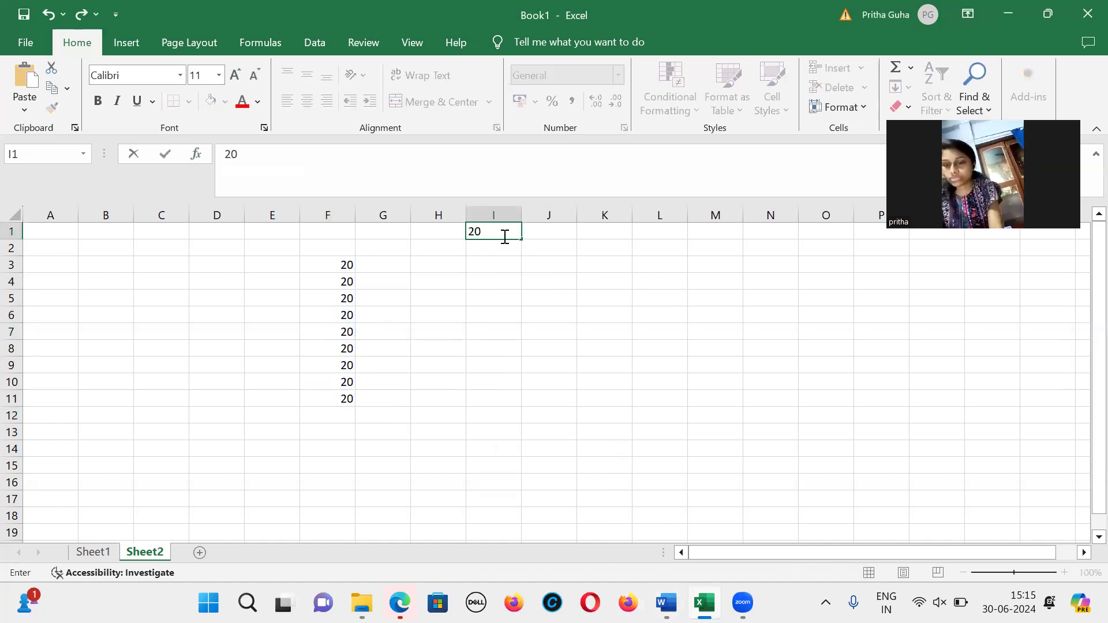
key("Return")
type("20")
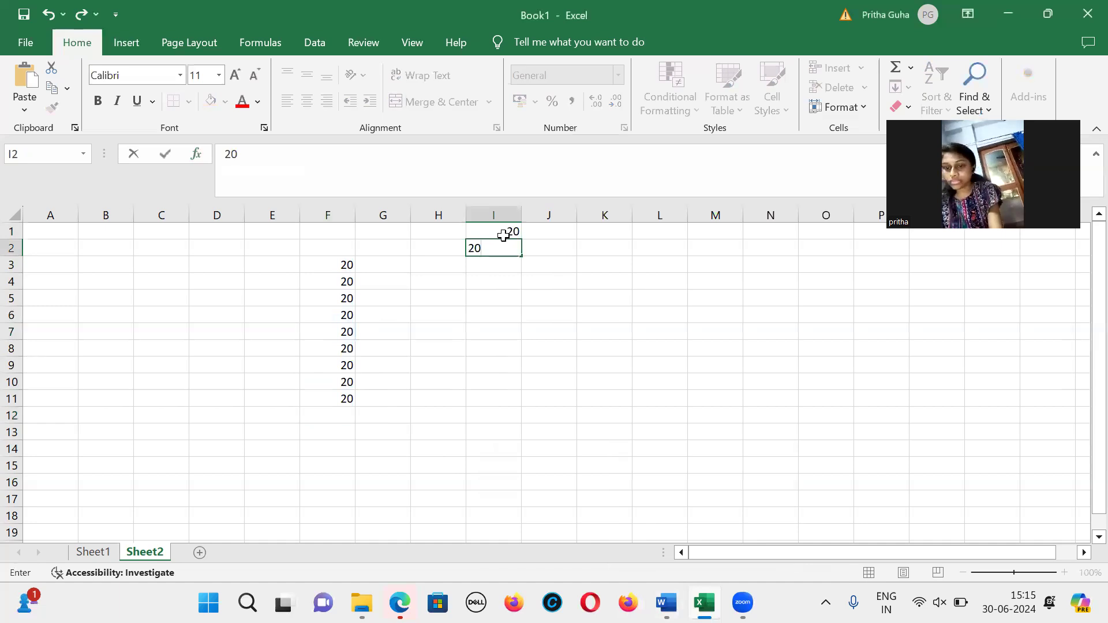
key("Return")
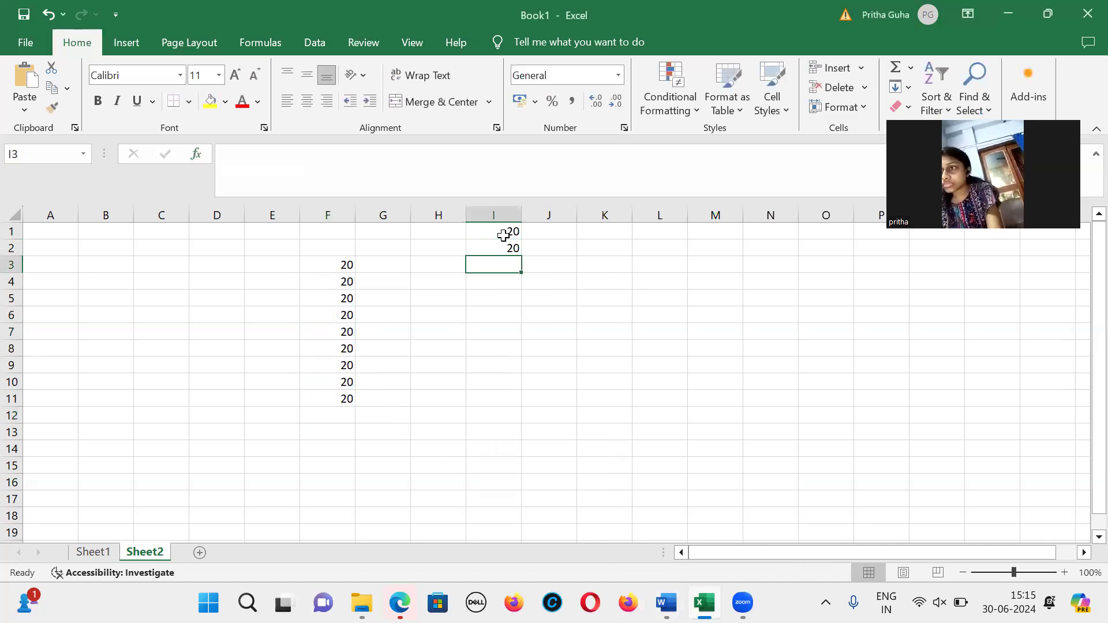
Try the addition formula =I1+I3 in cell I3, and clear the cell.
type("=")
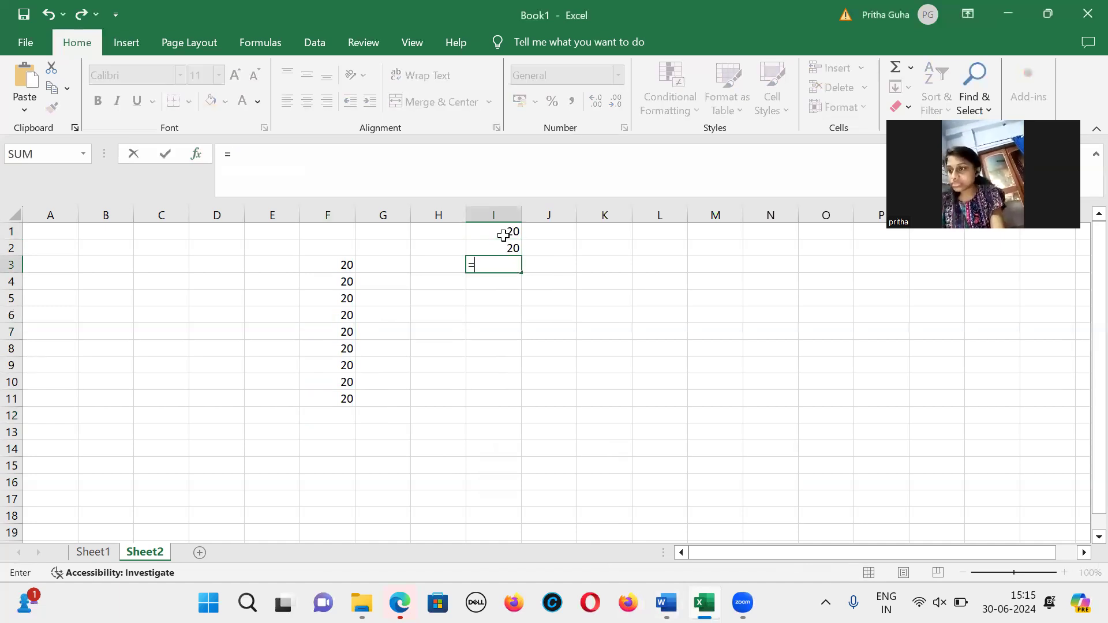
type("A")
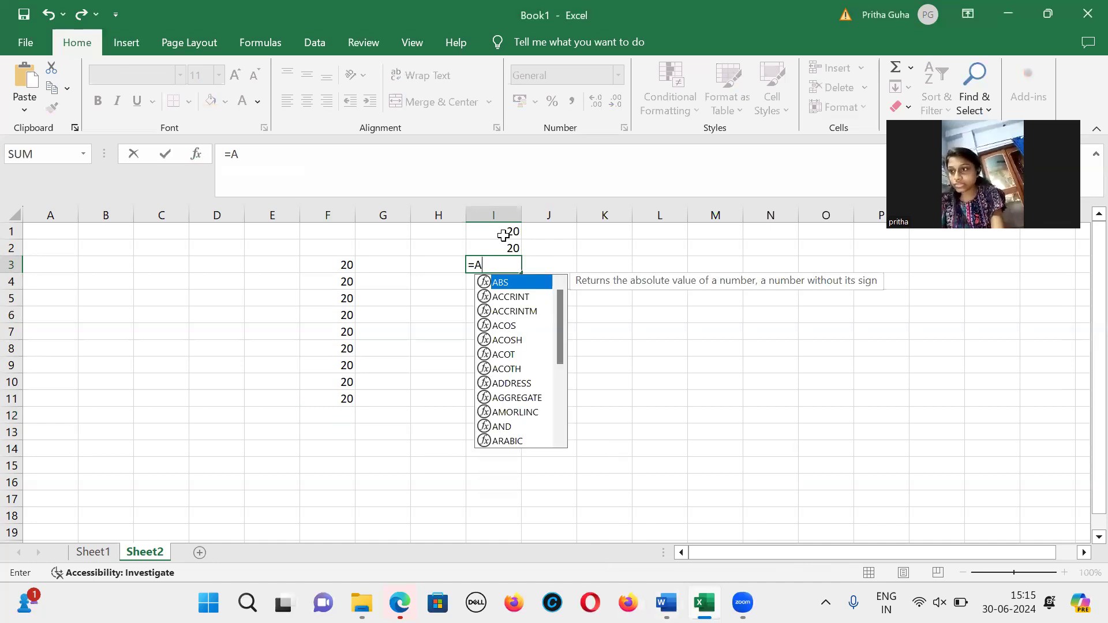
type("1")
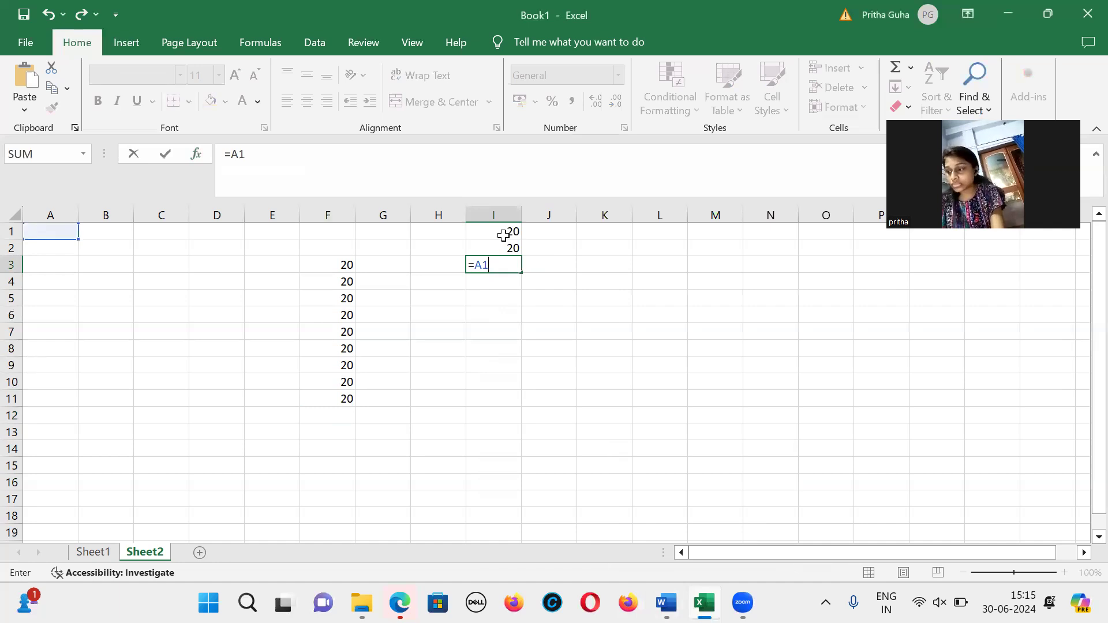
key("BackSpace")
key("BackSpace")
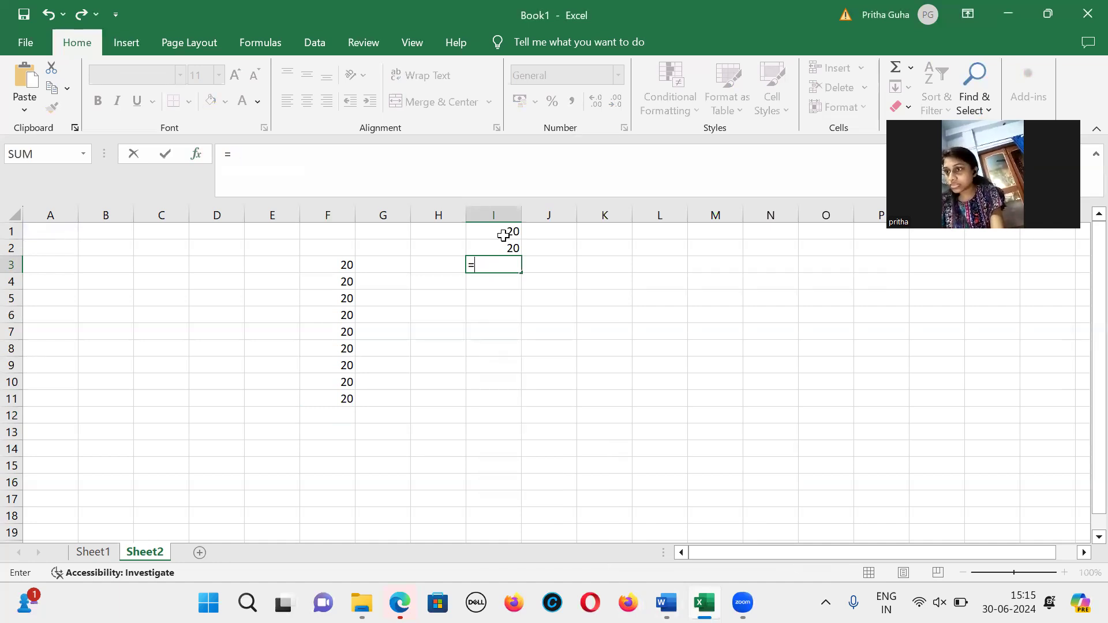
type("I")
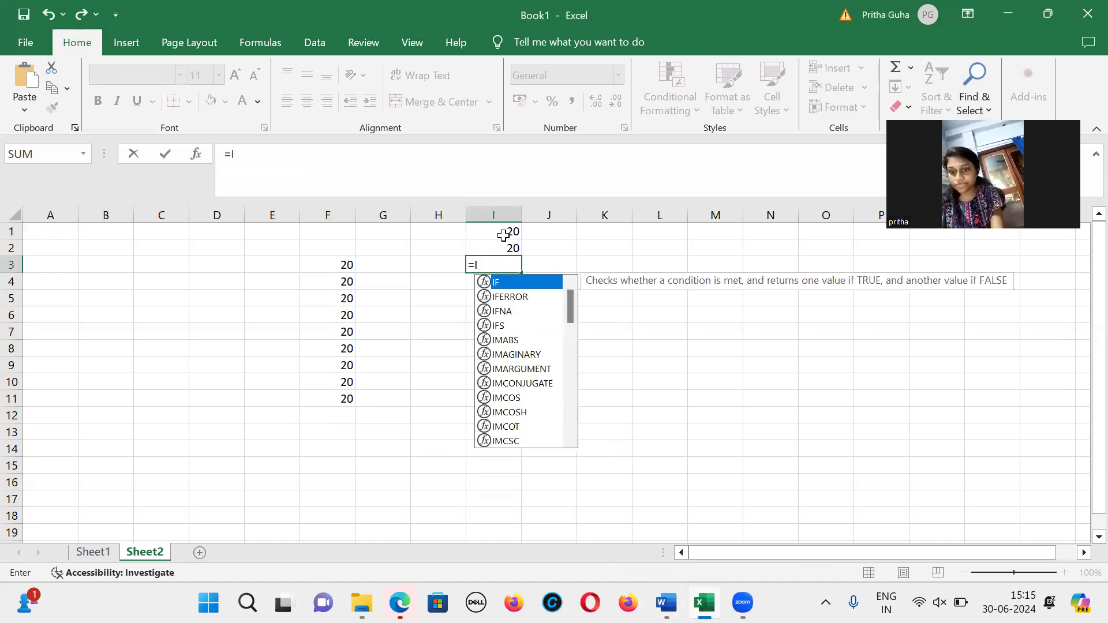
type("1+")
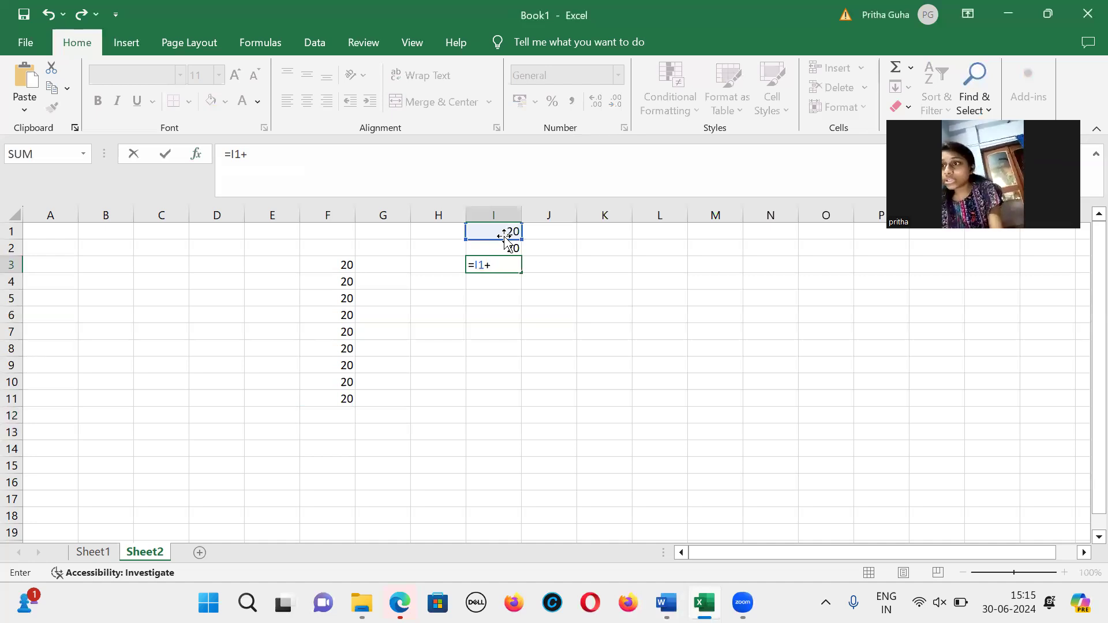
type("I3")
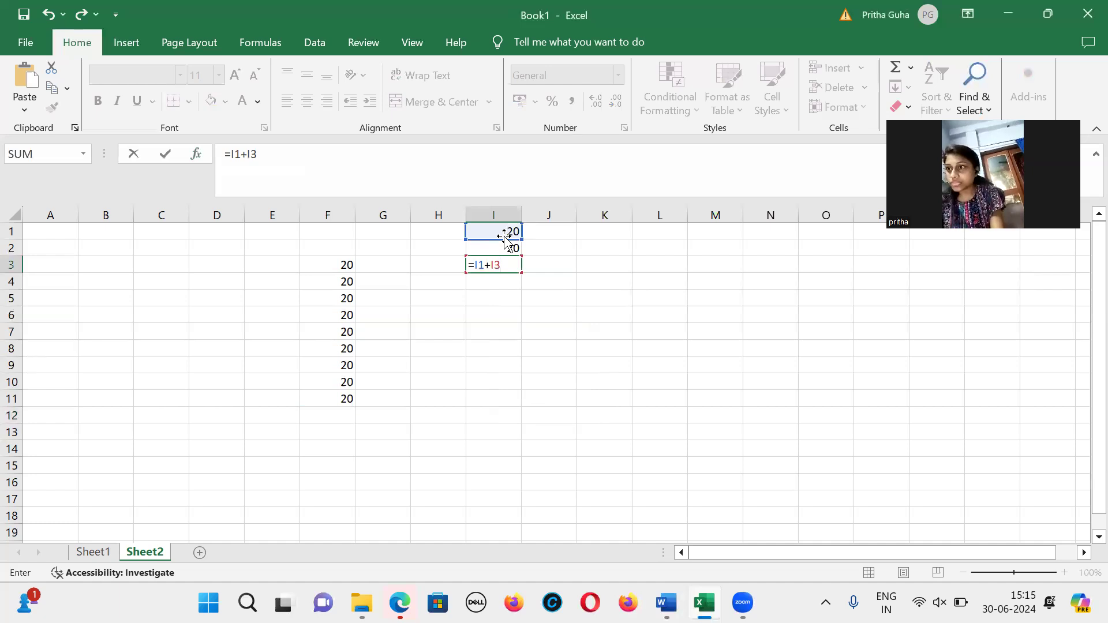
key("Return")
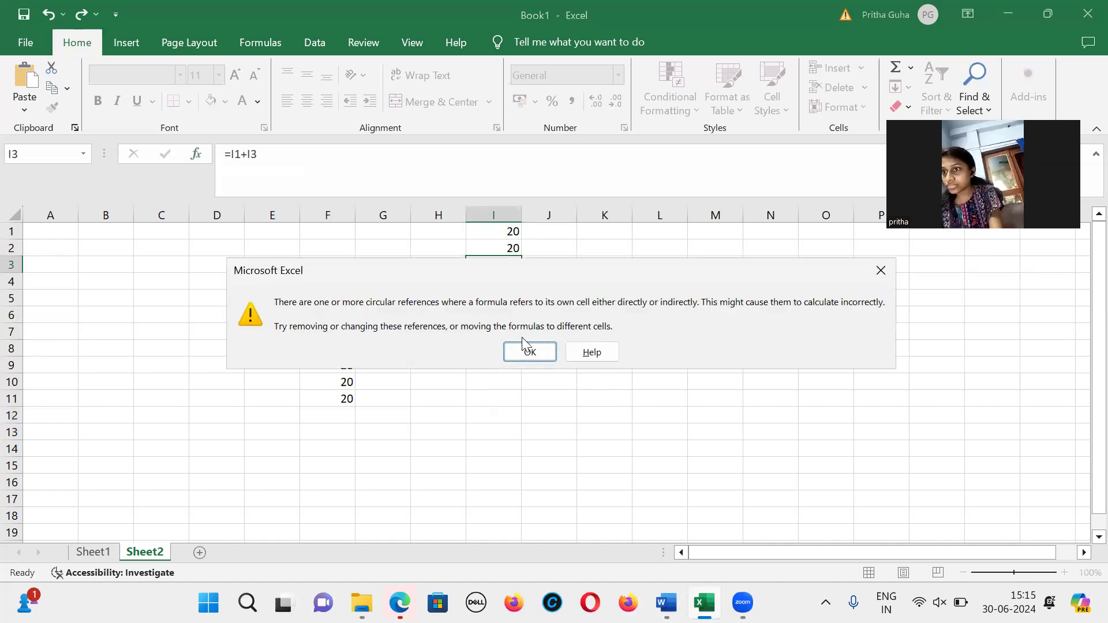
left_click(551, 352)
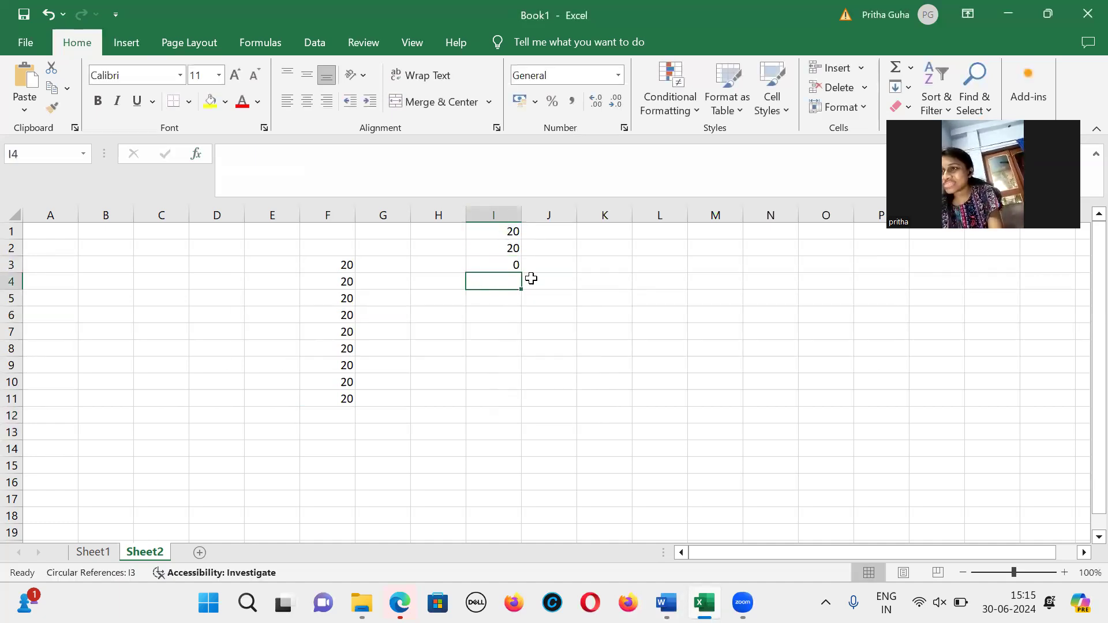
left_click(510, 266)
key("Delete")
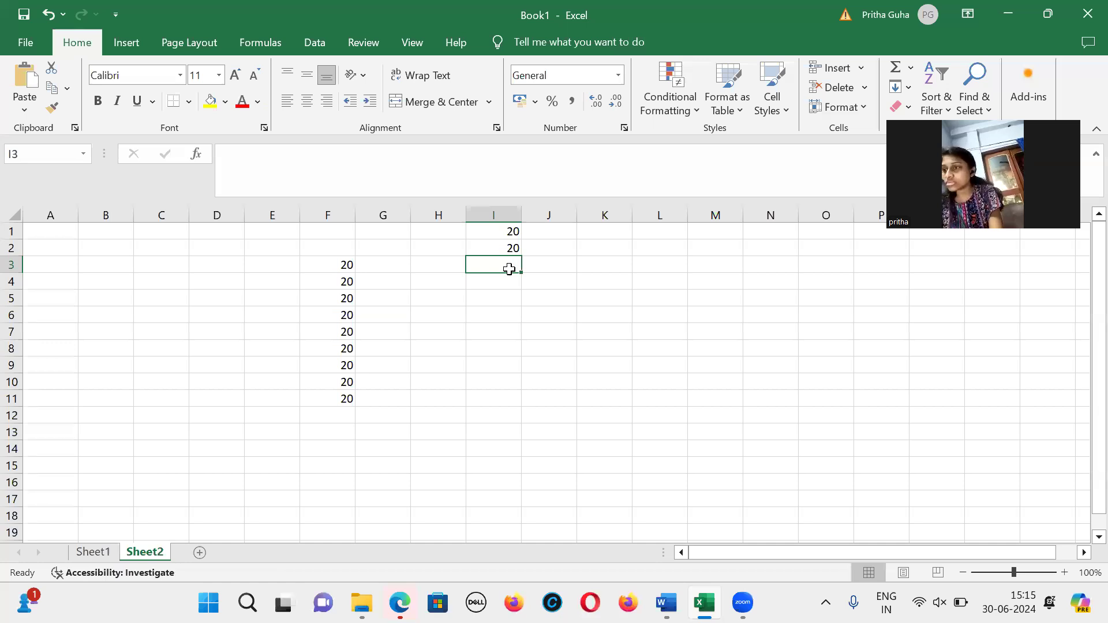
Check the formula example in the Word spreadsheet notes and return to cell I3 in Excel.
double_click(511, 269)
mouse_move(658, 591)
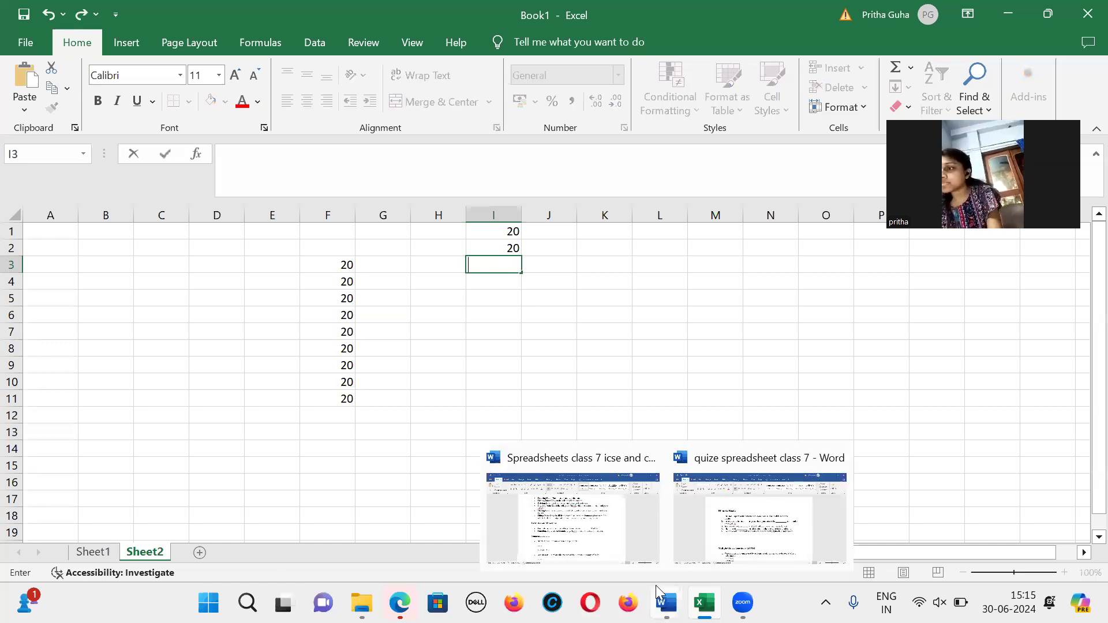
left_click(649, 539)
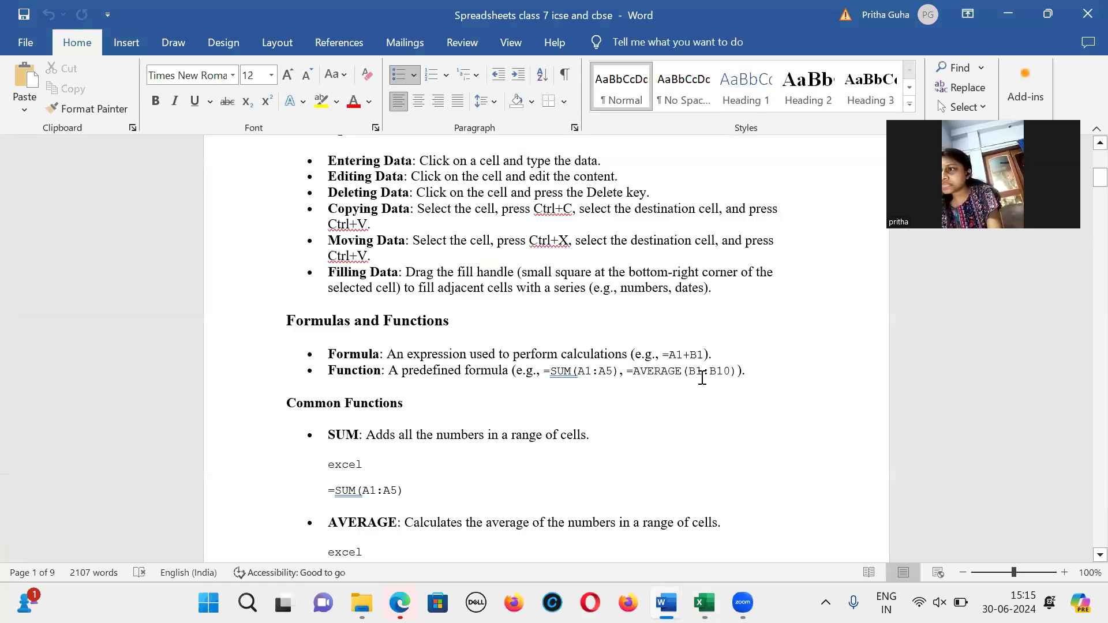
mouse_move(706, 602)
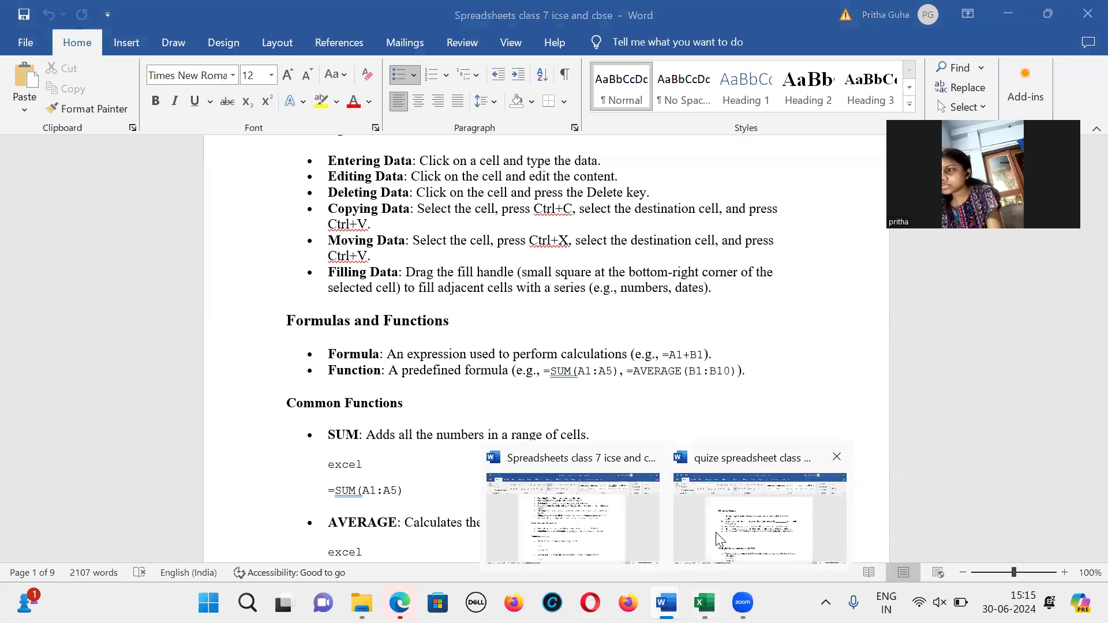
left_click(719, 540)
left_click(705, 603)
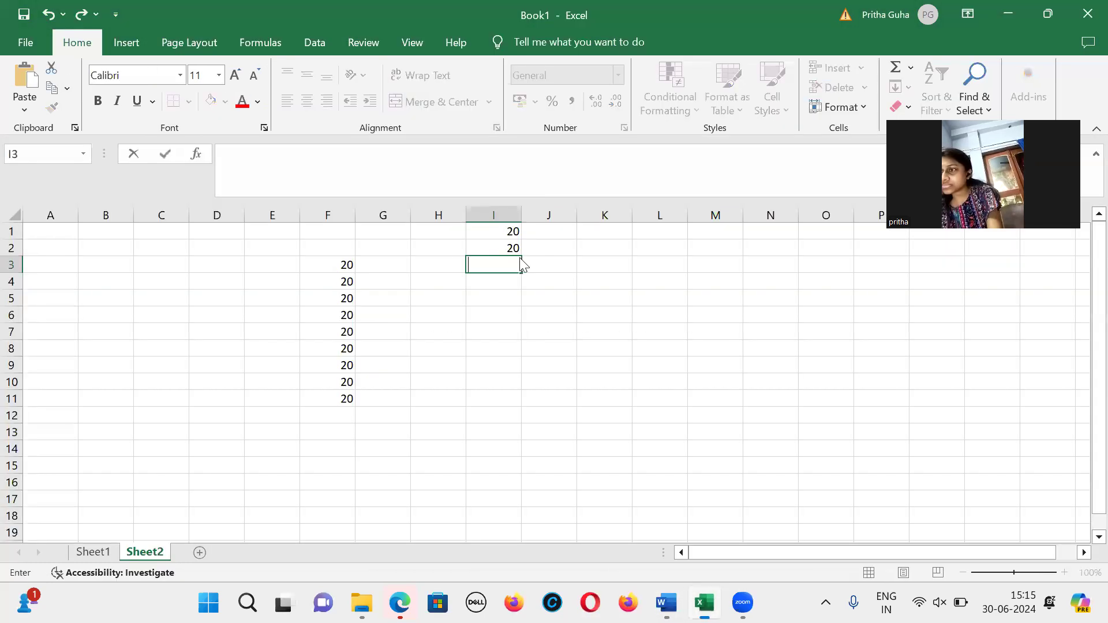
left_click(513, 248)
key("ctrl+d")
left_click(495, 267)
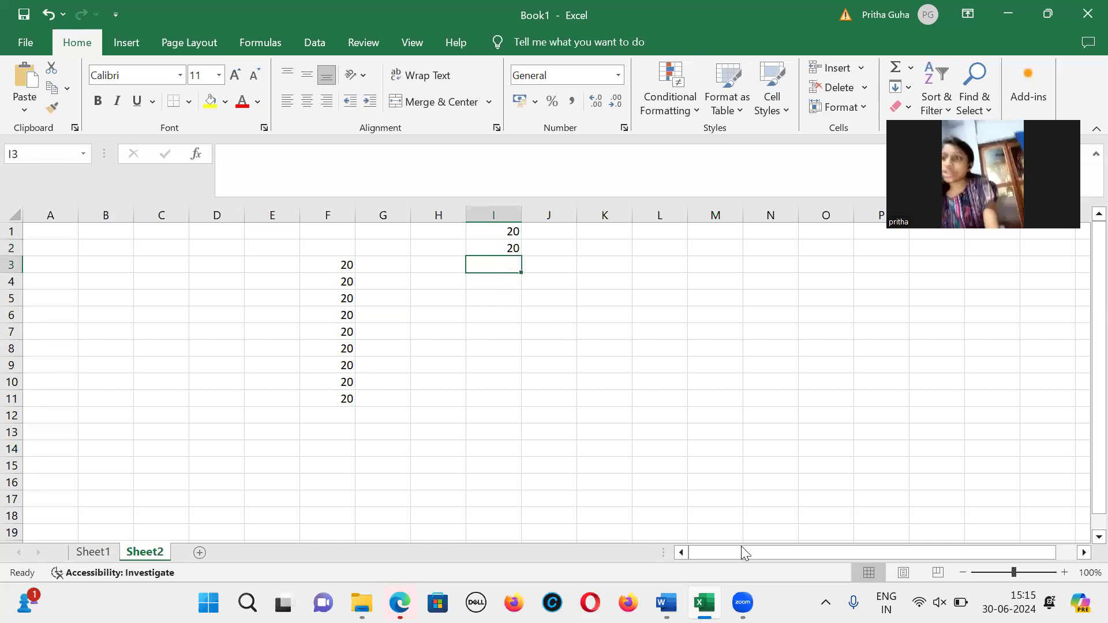
Switch to the Word notes and examine the formula example A1+B1 and the function examples under Formulas and Functions.
mouse_move(666, 603)
left_click(625, 526)
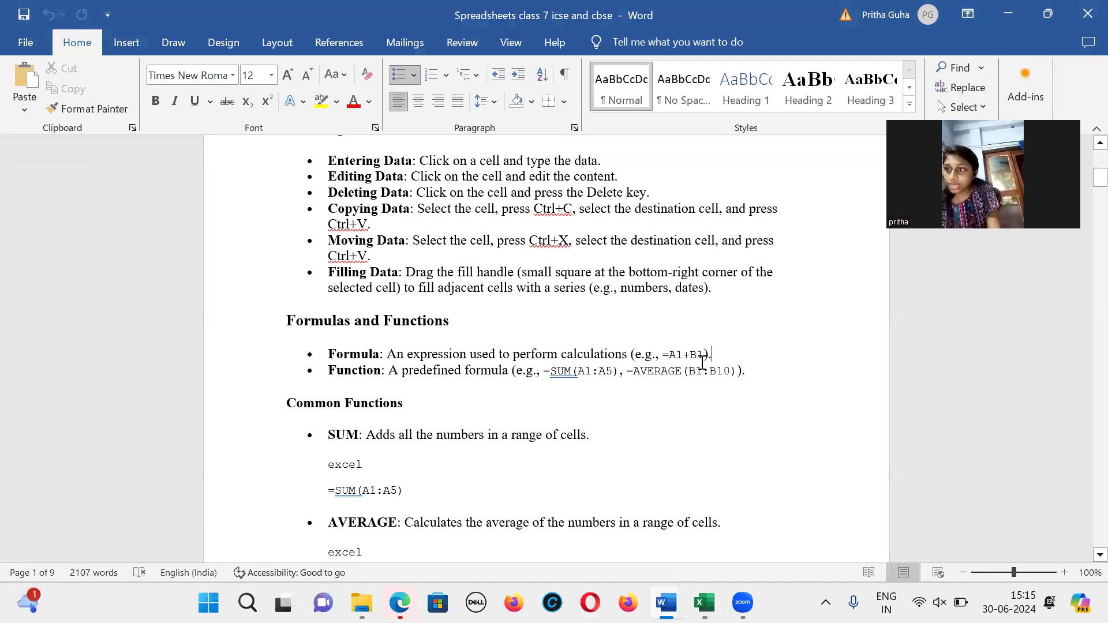
left_click_drag(668, 354, 699, 359)
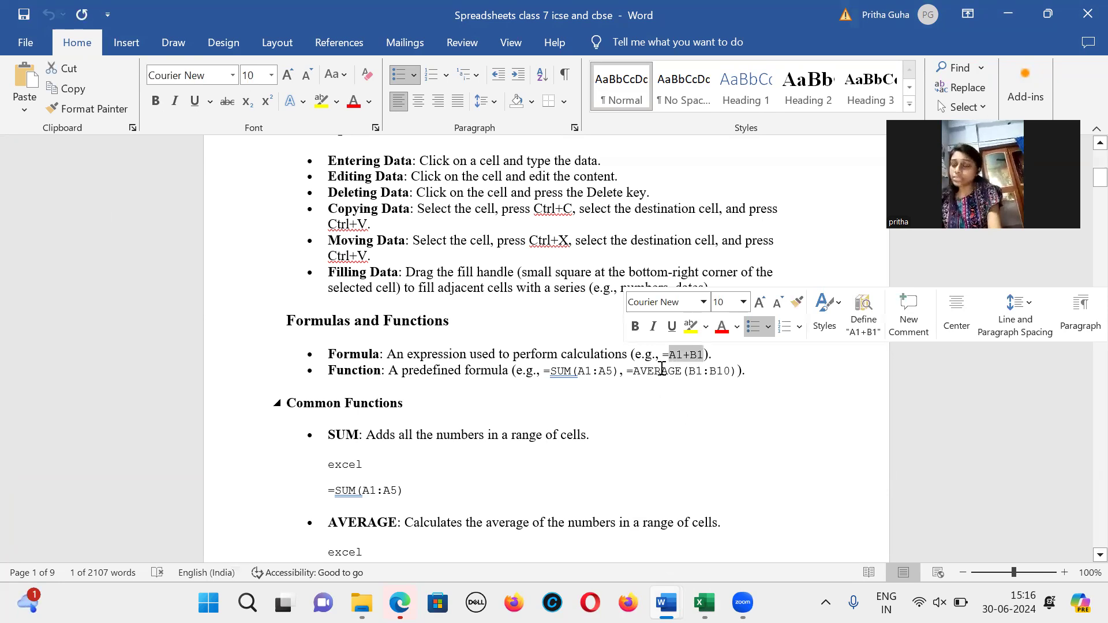
left_click(671, 364)
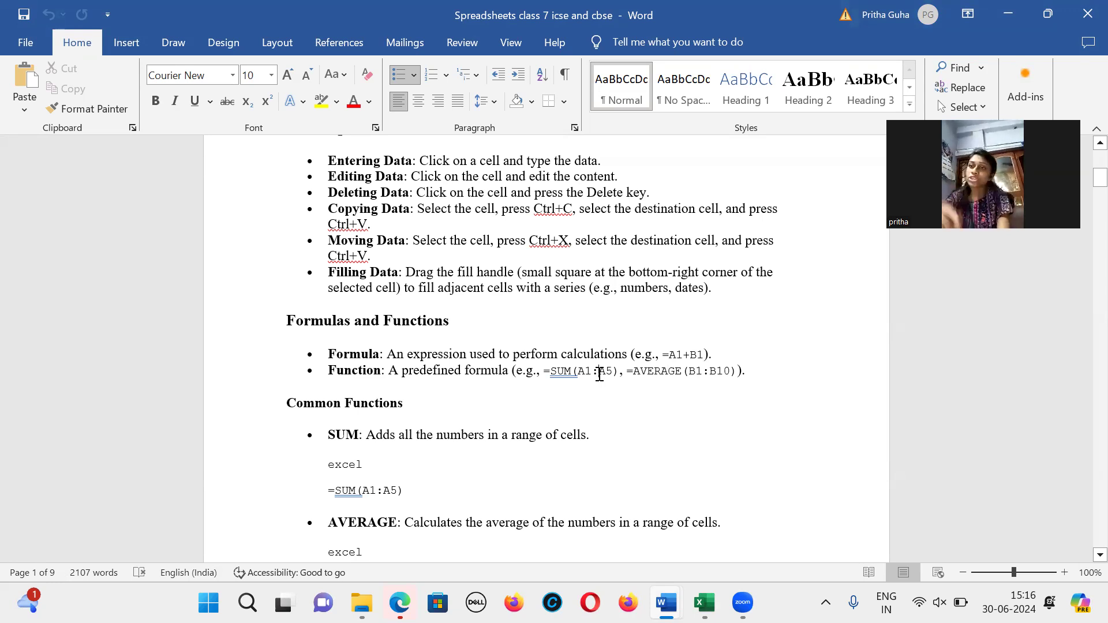
left_click(450, 322)
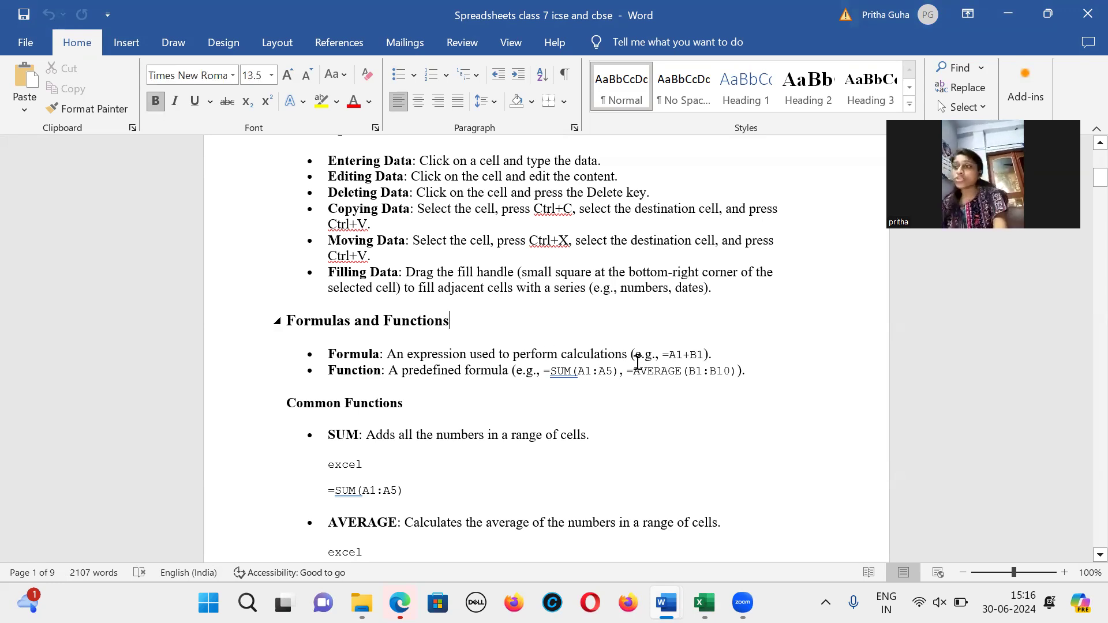
left_click(686, 356)
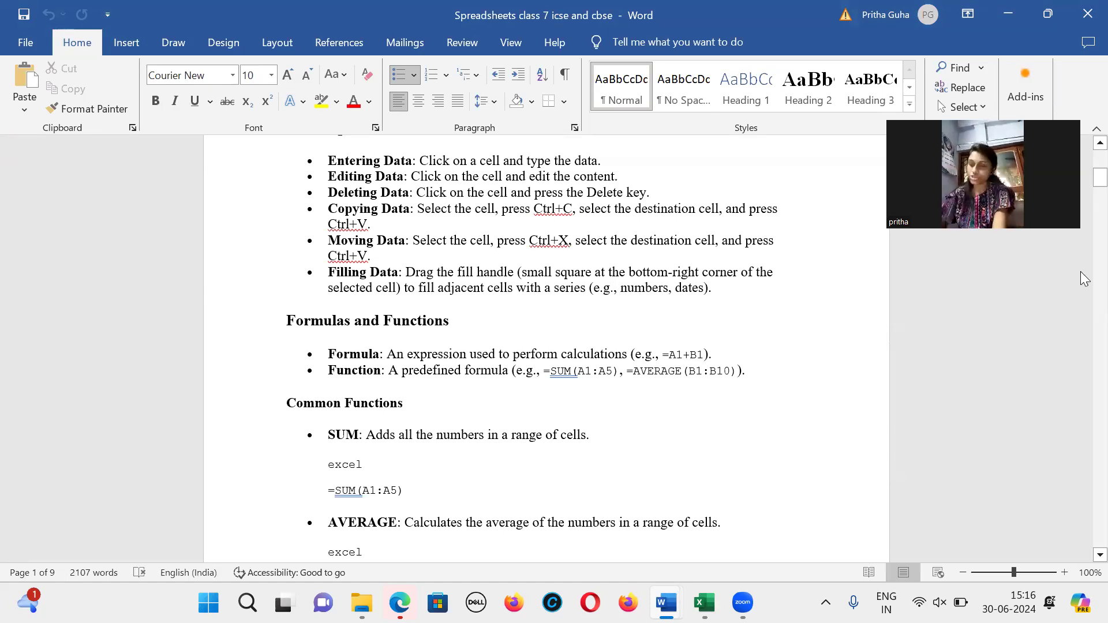
Read on through the SUM, AVERAGE, MIN and MAX notes to the Formatting and Sorting and Filtering sections.
scroll(1084, 193, "down", 3)
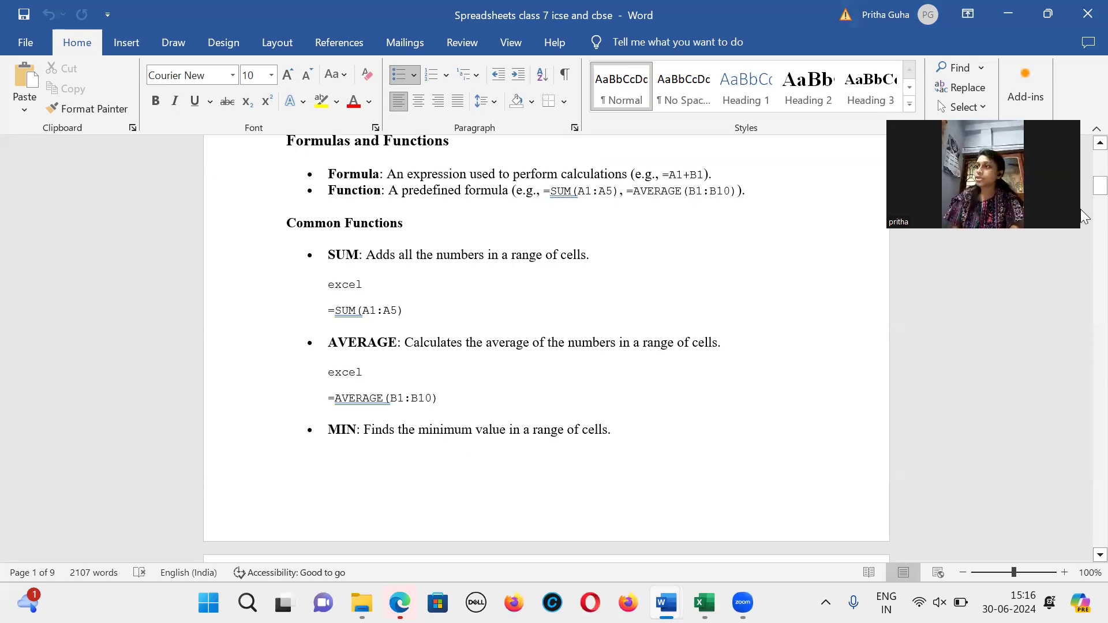
scroll(1082, 210, "down", 6)
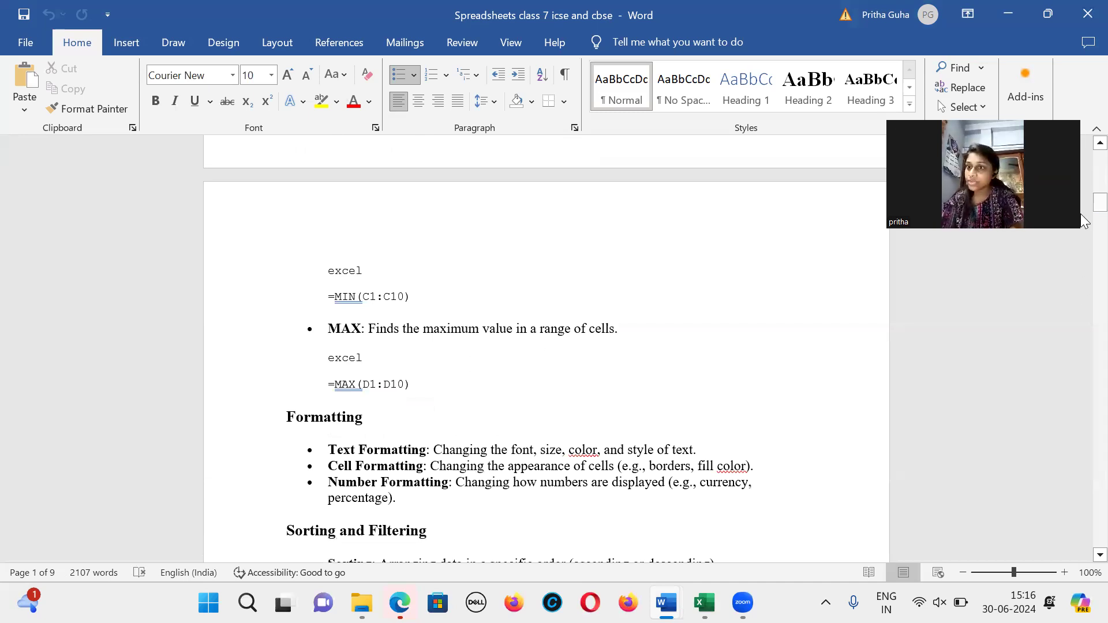
scroll(1080, 202, "down", 3)
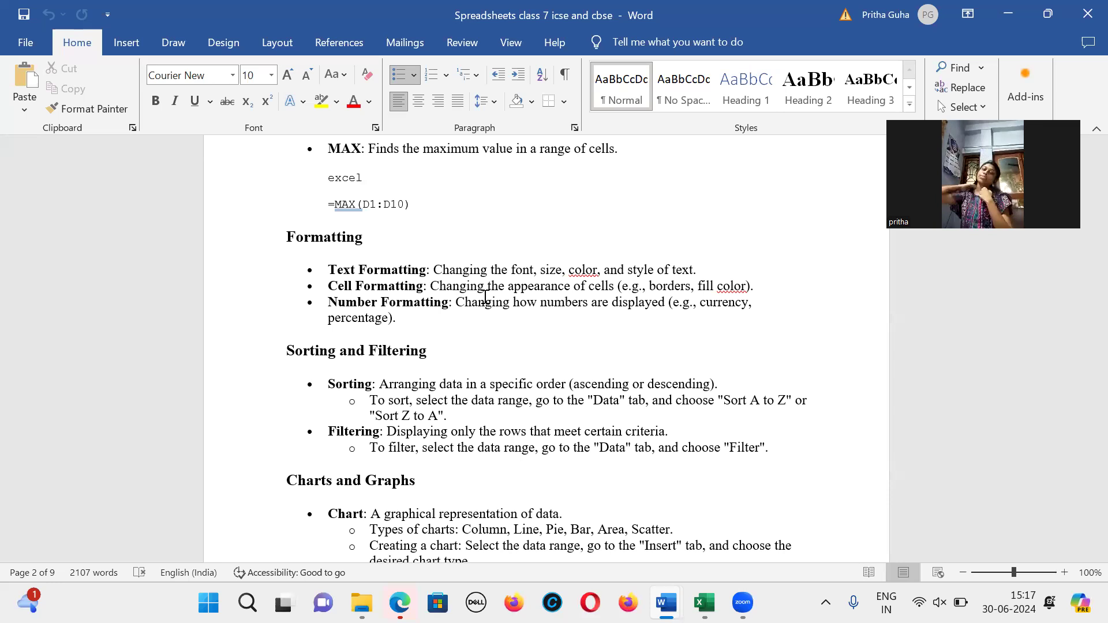
Examine the Formatting and the Sorting and Filtering notes in Word alongside the data on Sheet2 in Excel.
left_click(705, 602)
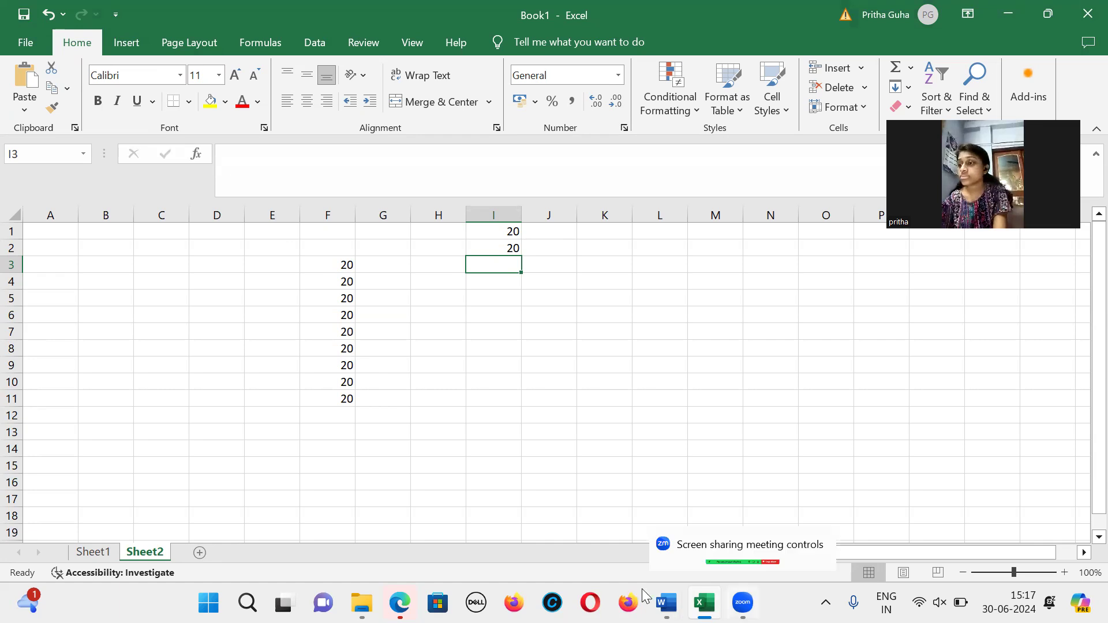
mouse_move(667, 603)
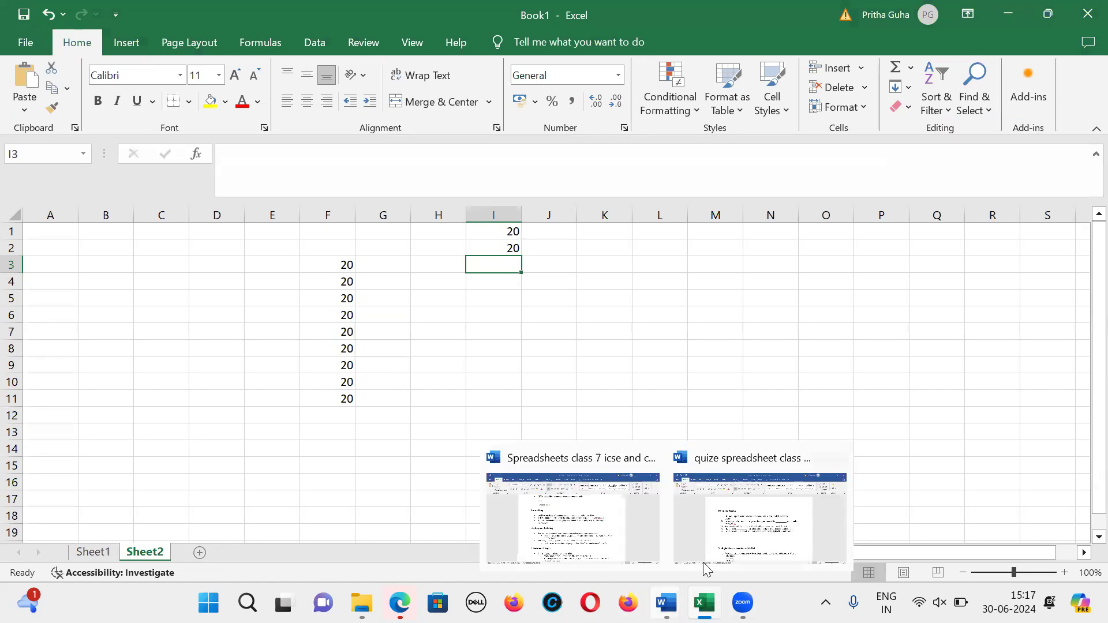
left_click(559, 534)
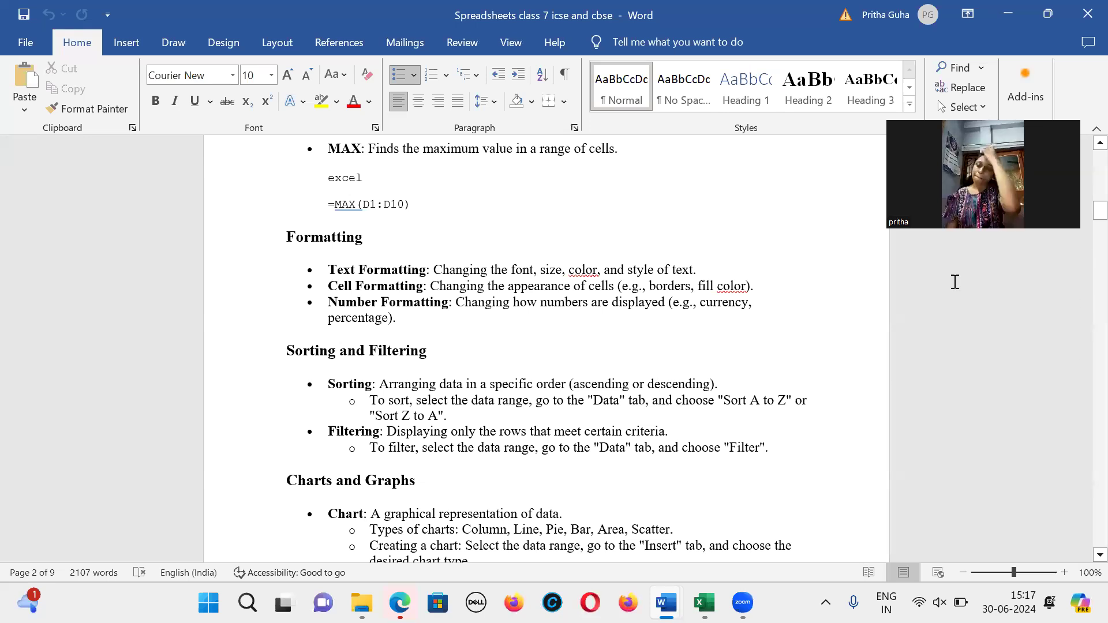
mouse_move(705, 602)
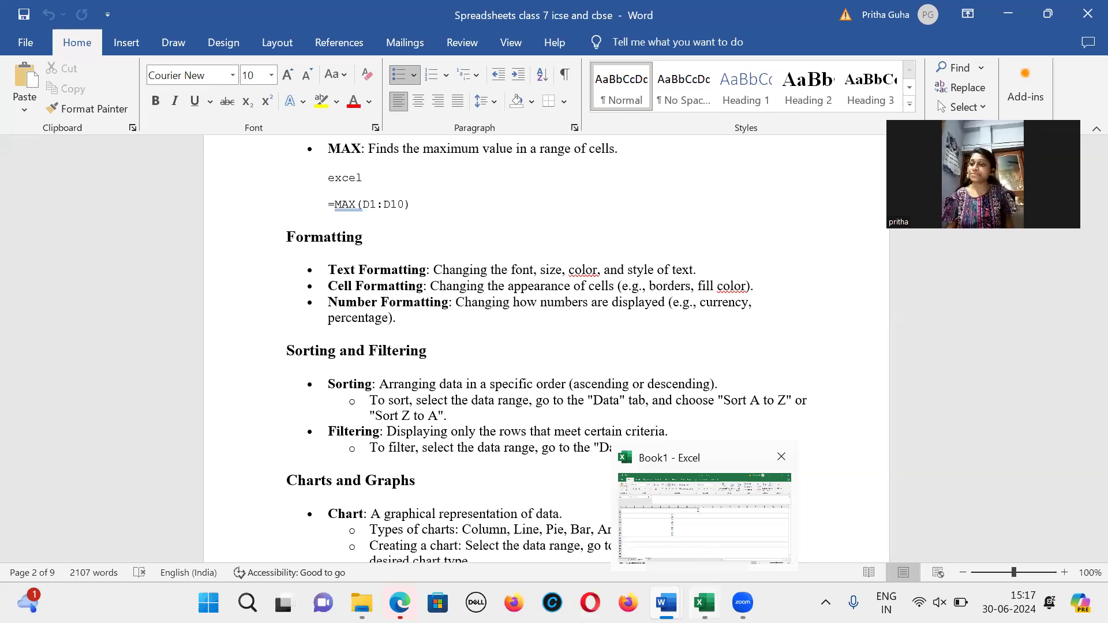
left_click(705, 516)
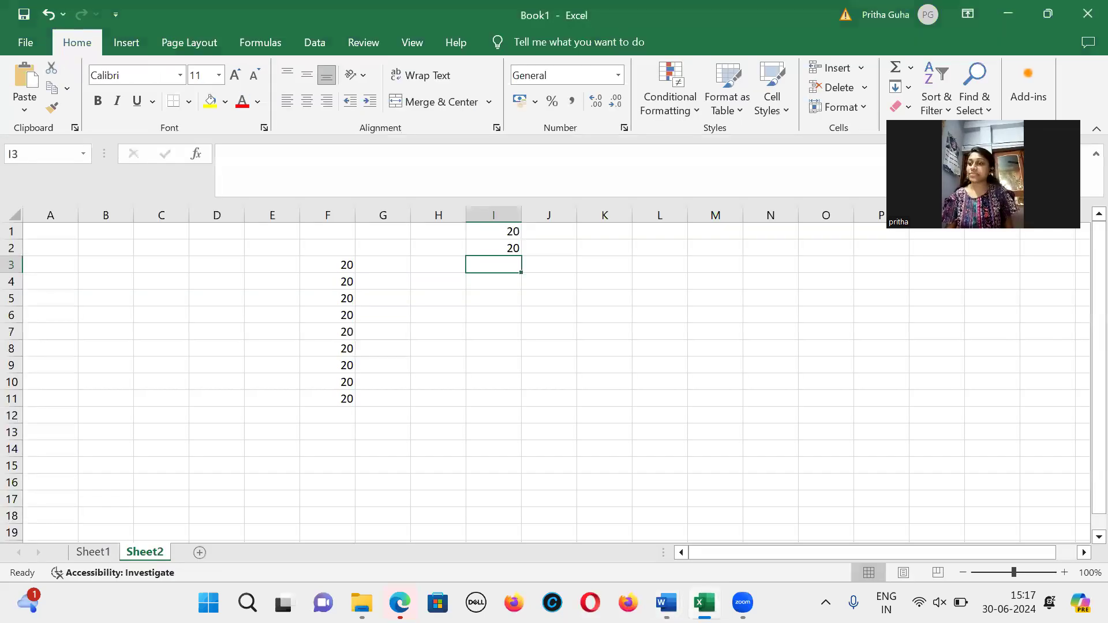
left_click(515, 248)
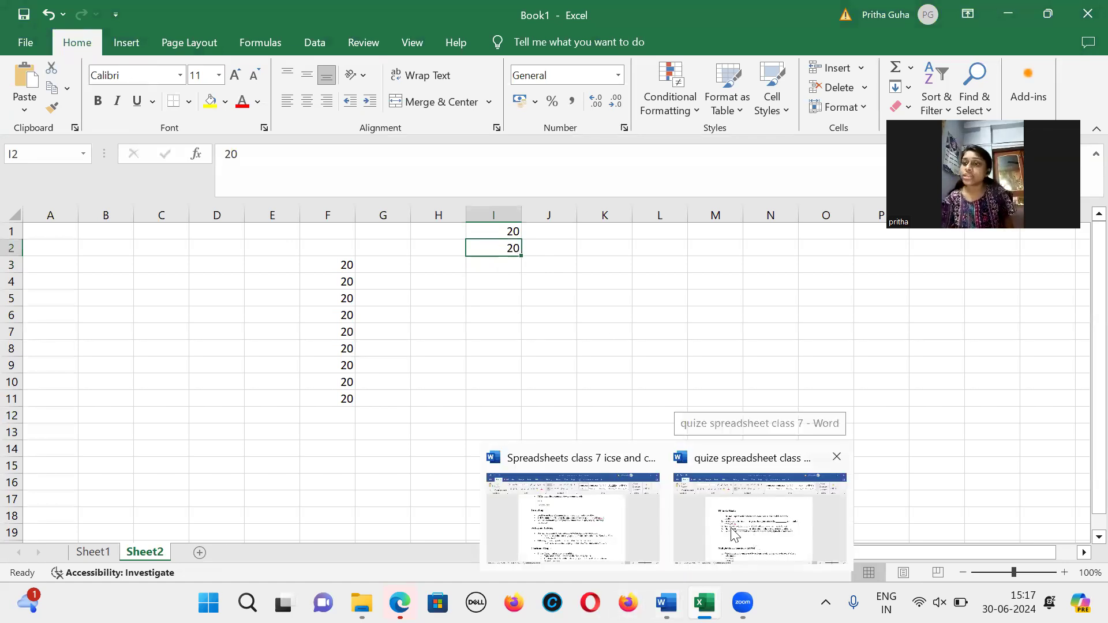
left_click(586, 523)
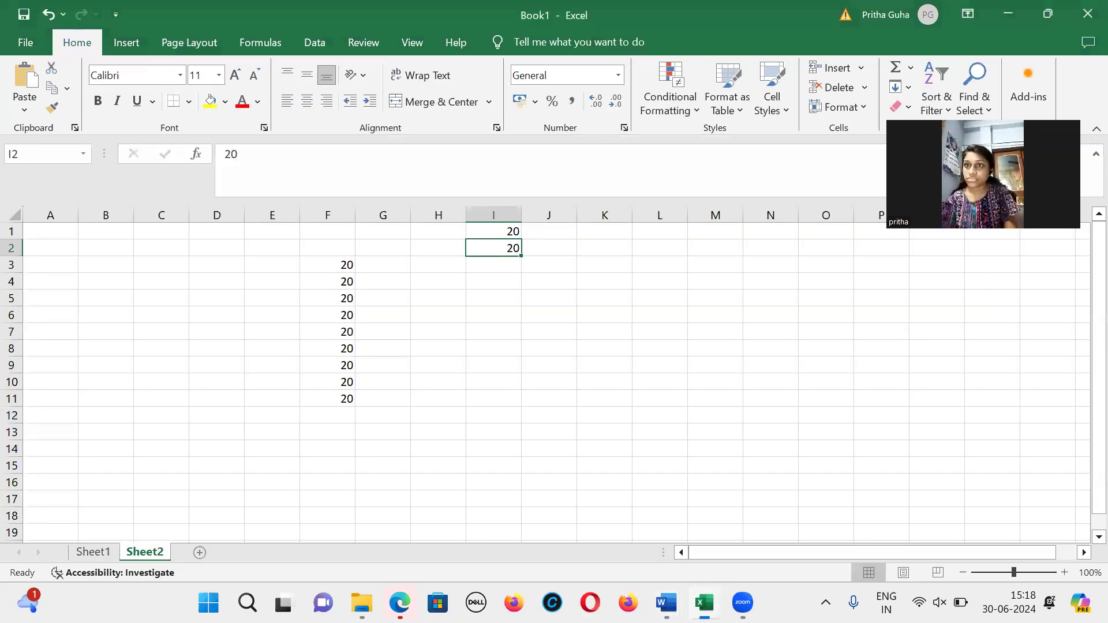
left_click(704, 603)
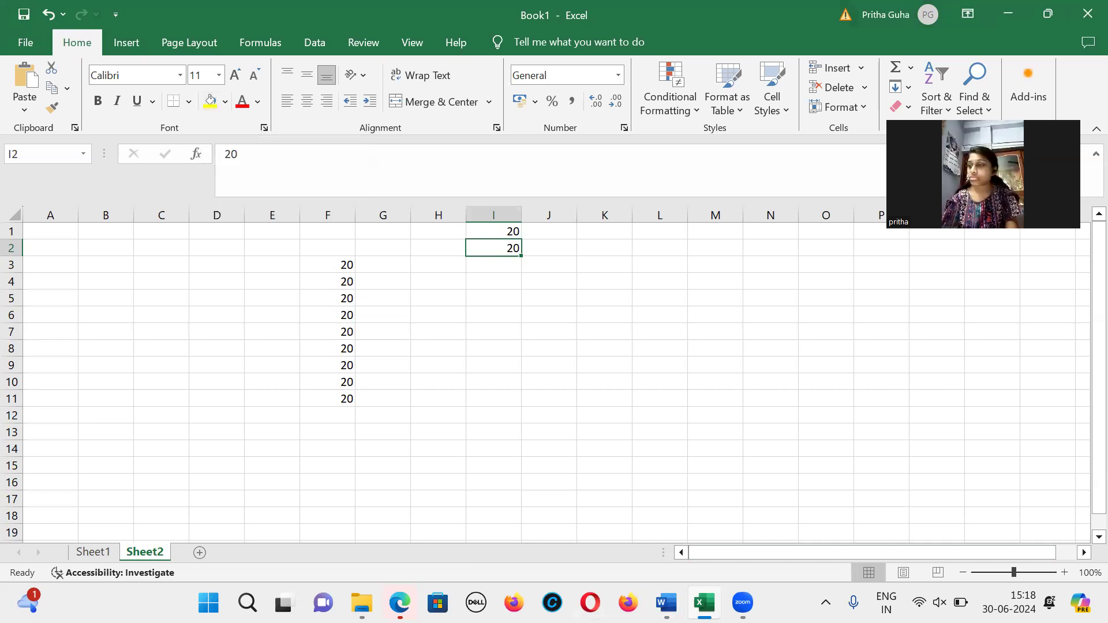
mouse_move(667, 604)
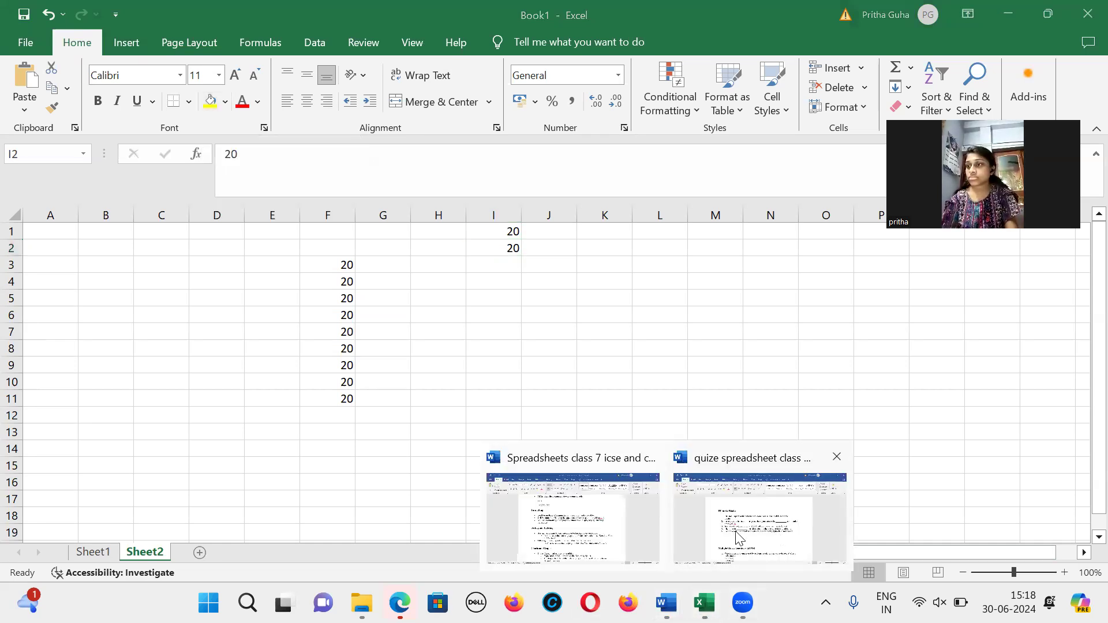
left_click(633, 529)
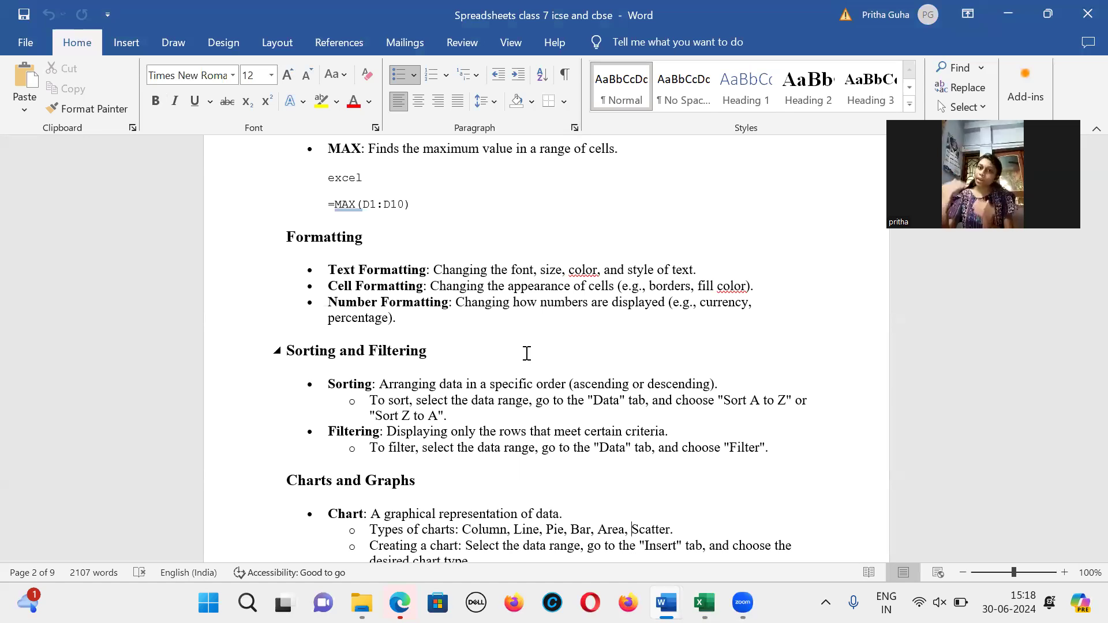
left_click(704, 603)
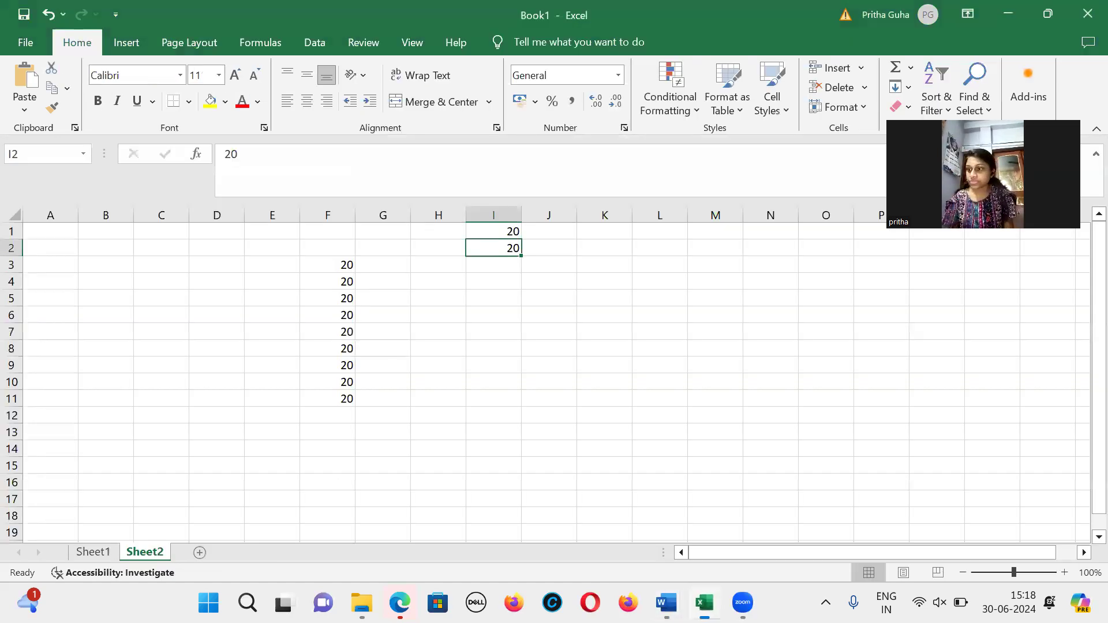
left_click(704, 603)
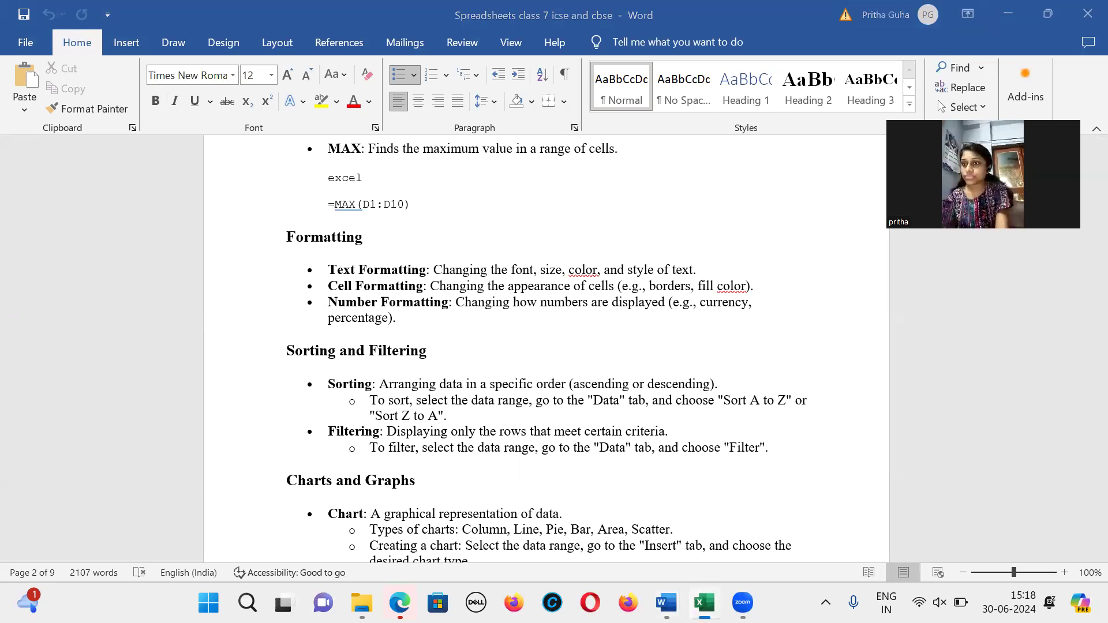
Switch to Excel and enter 30, 10, 40, 60 and 5 in cells I2 to I6 of Sheet2.
left_click(704, 603)
left_click(507, 270)
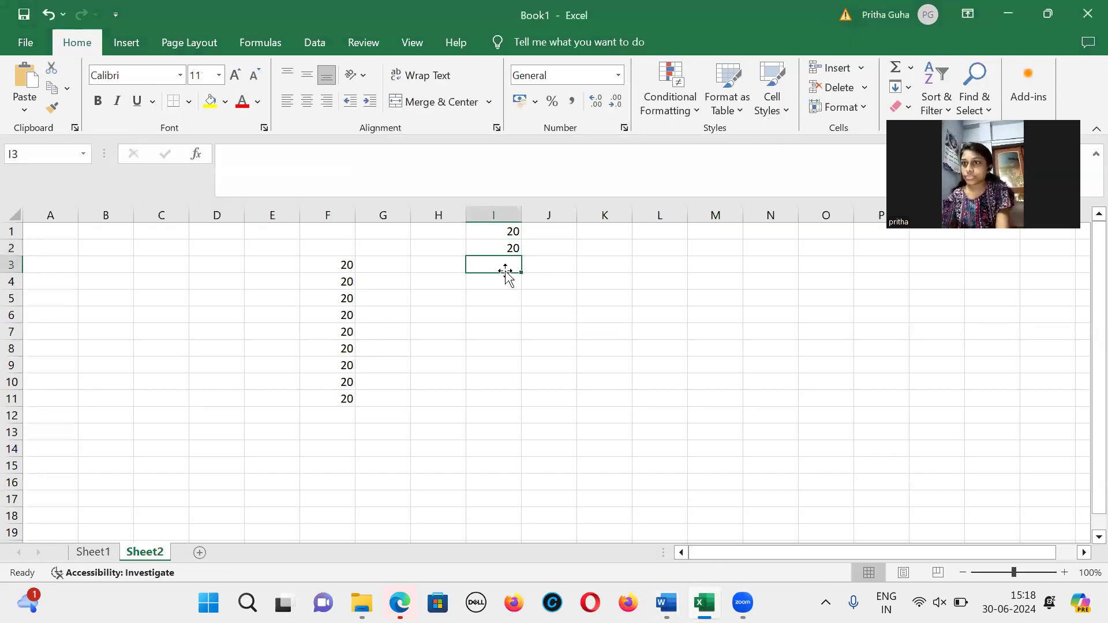
left_click(505, 248)
type("30")
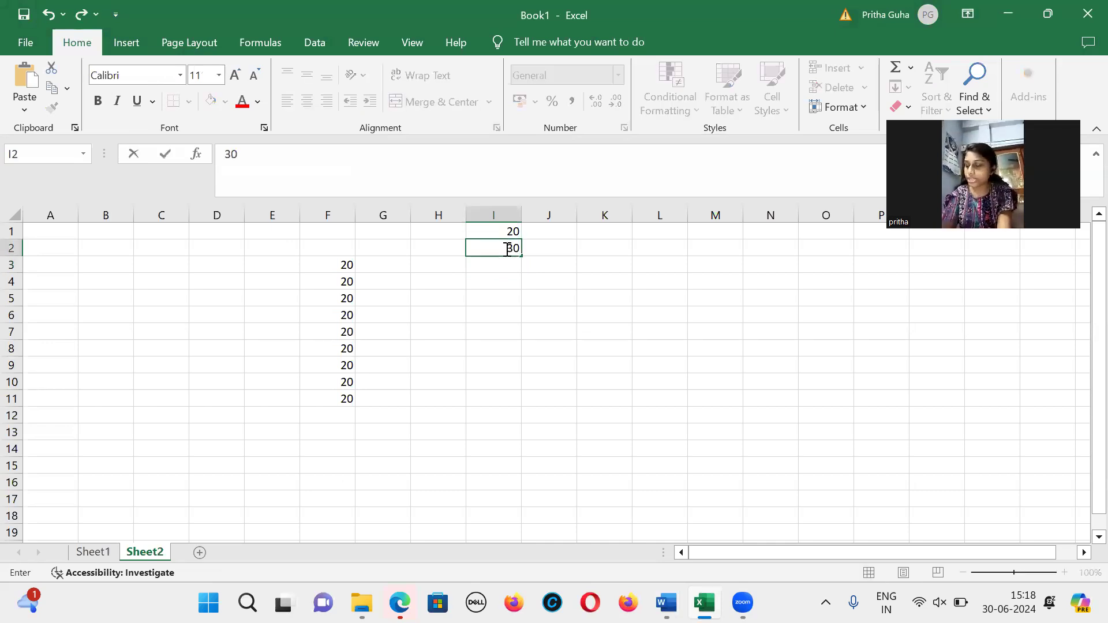
key("Return")
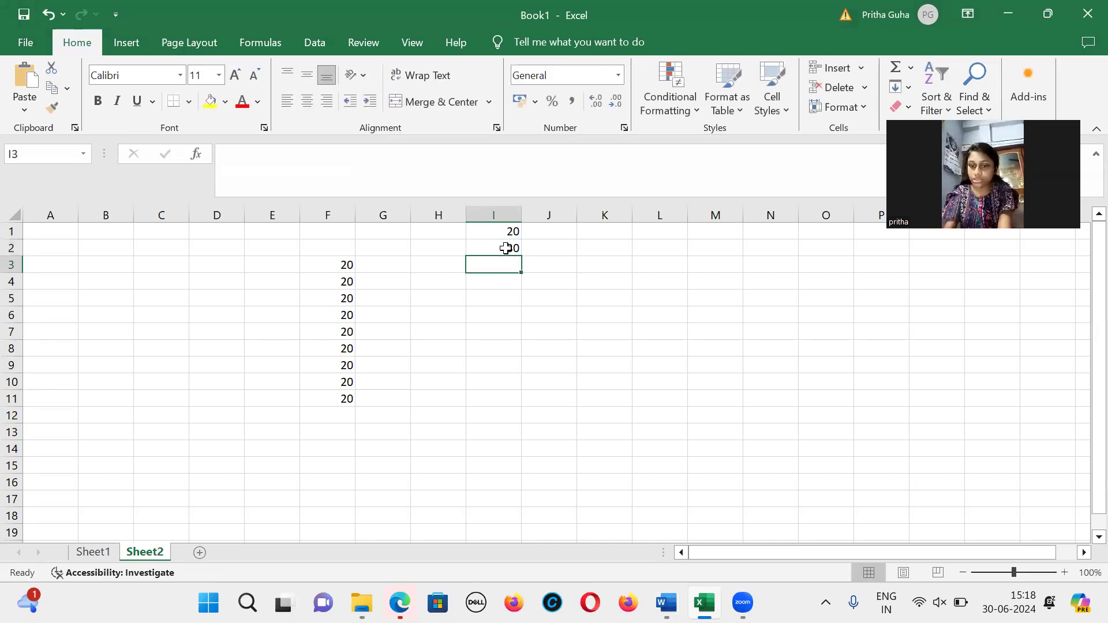
type("10")
key("Return")
type("40")
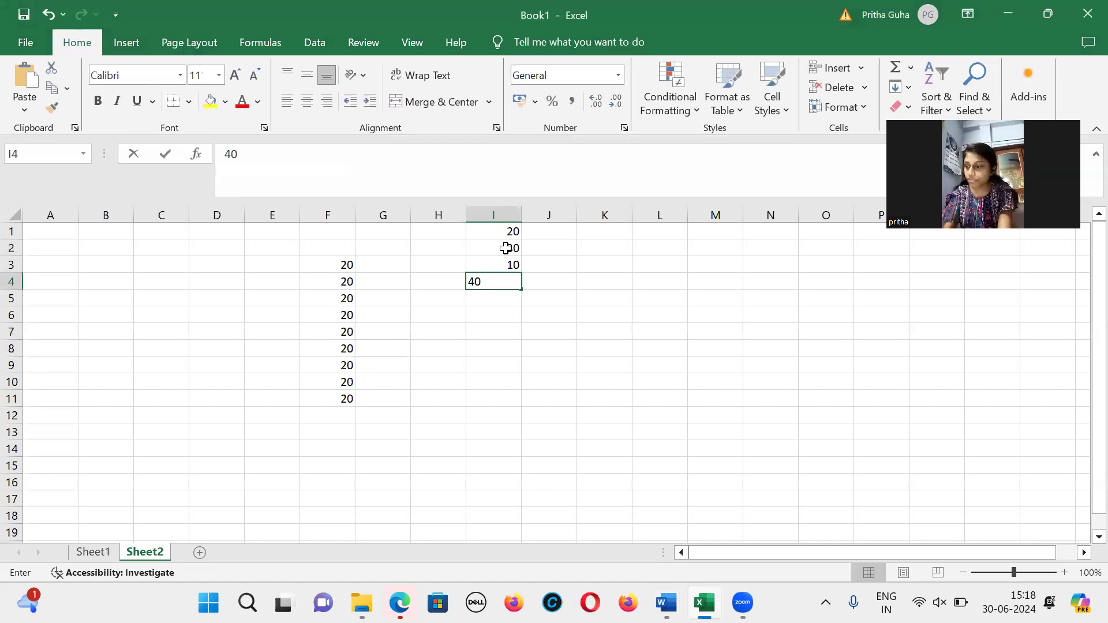
key("Return")
type("60")
key("Return")
type("5")
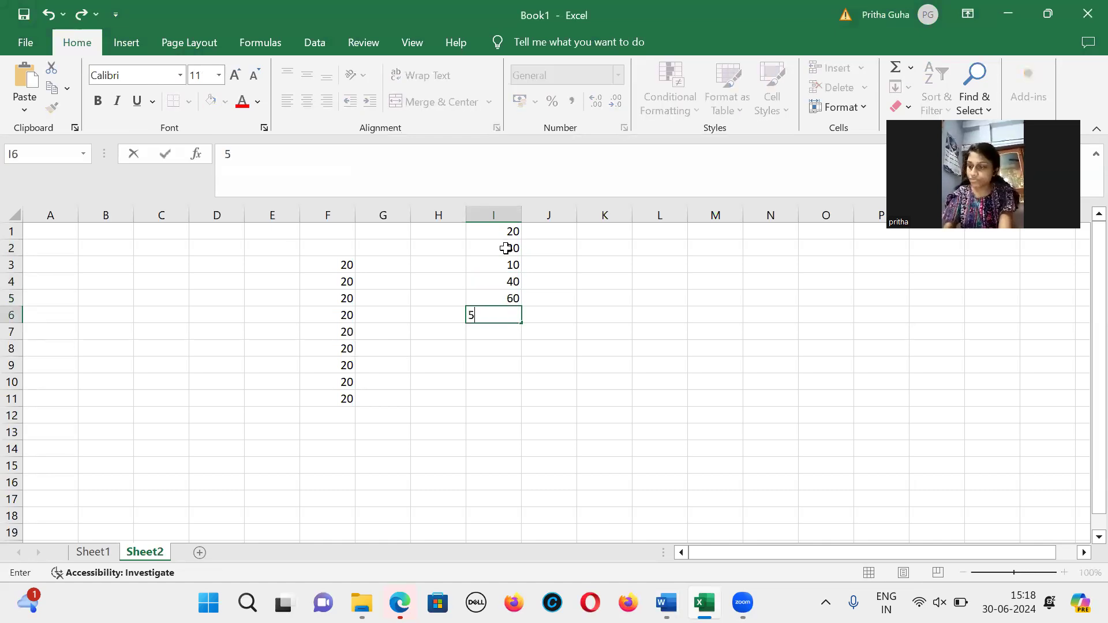
key("Return")
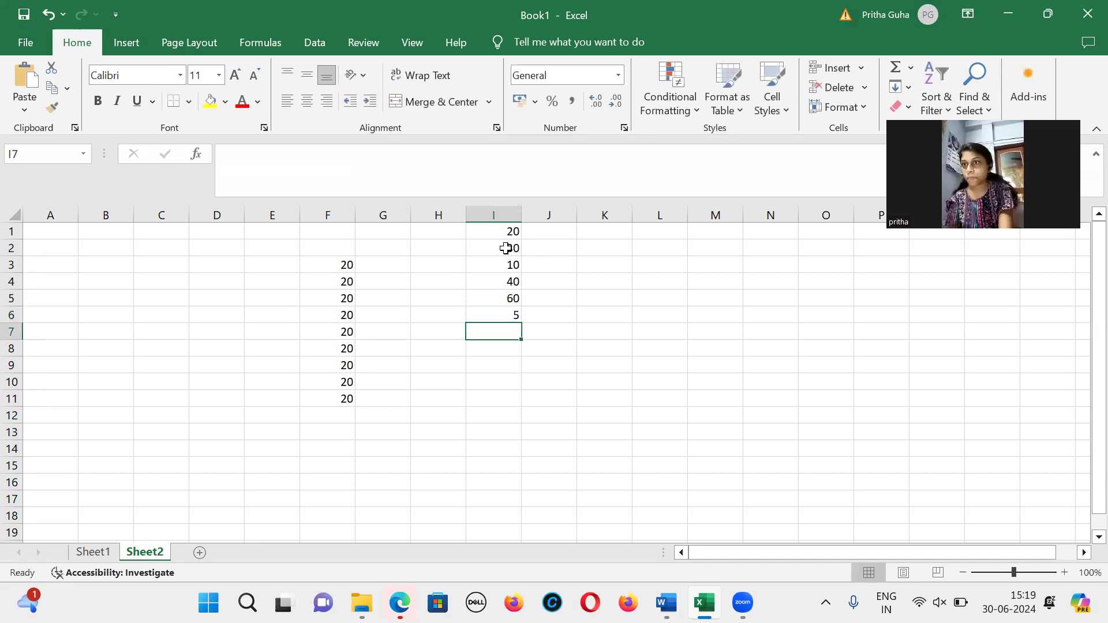
Sort the numbers in column I by cell values in Smallest to Largest order.
left_click(316, 43)
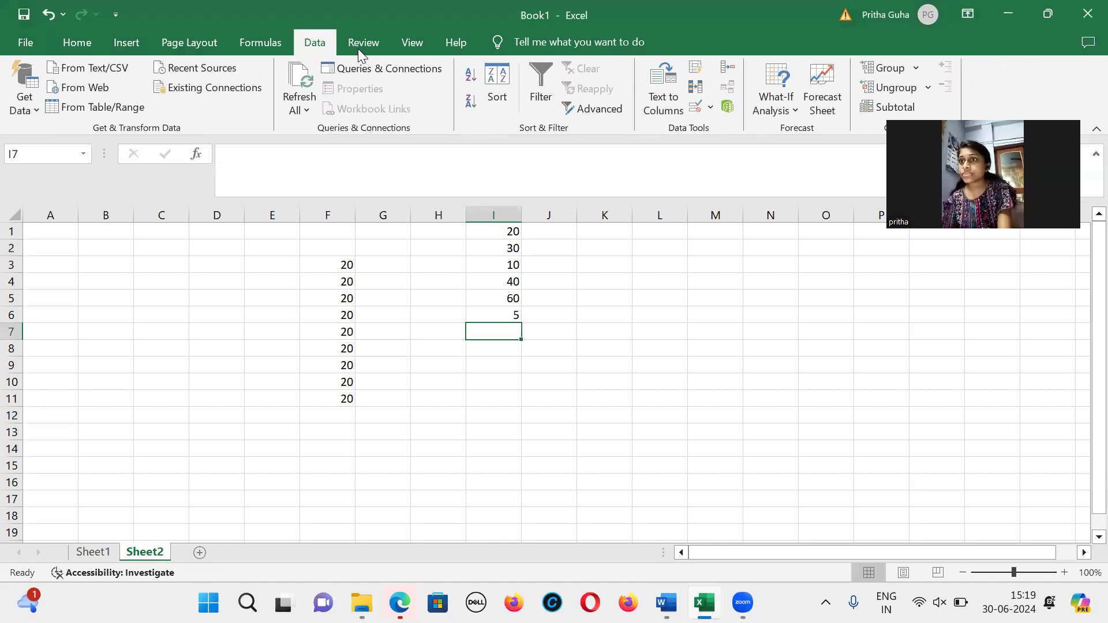
left_click(491, 81)
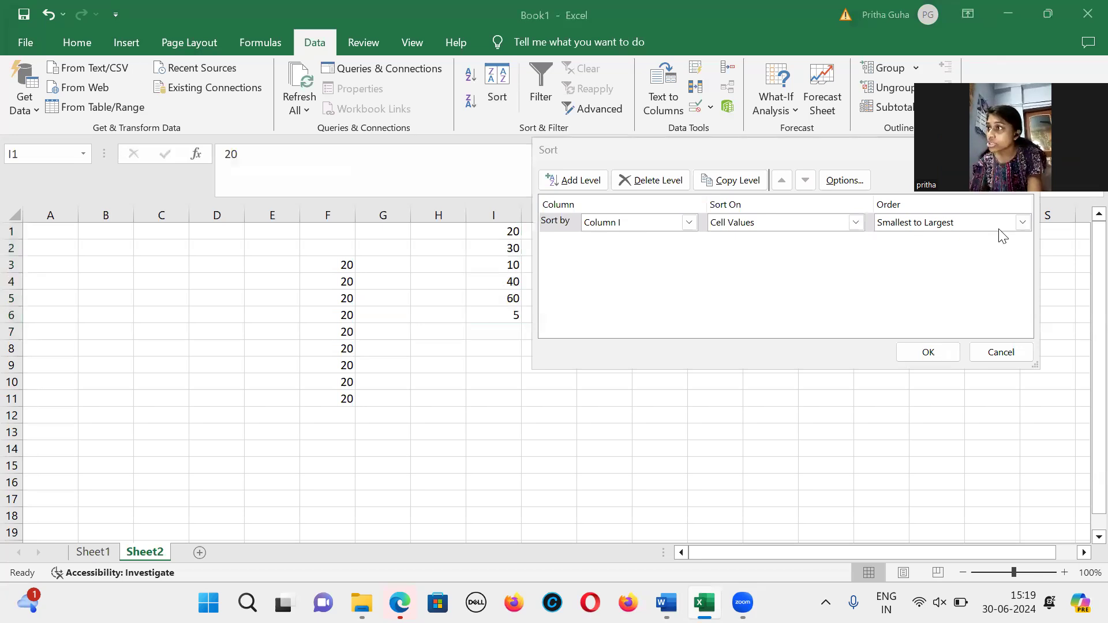
left_click(1023, 222)
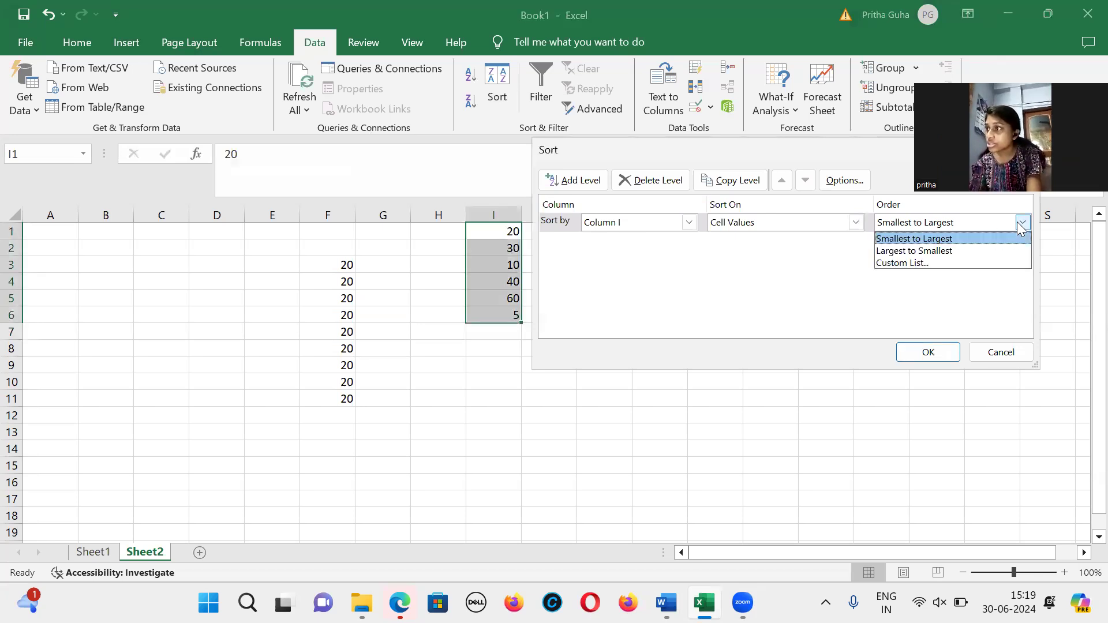
left_click(920, 239)
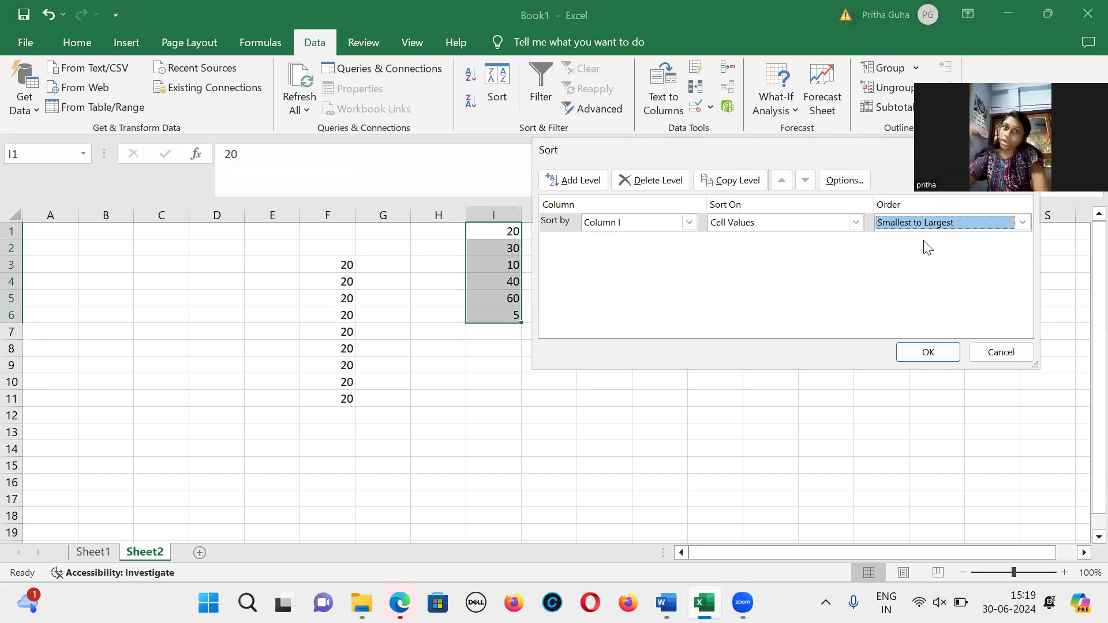
left_click(912, 353)
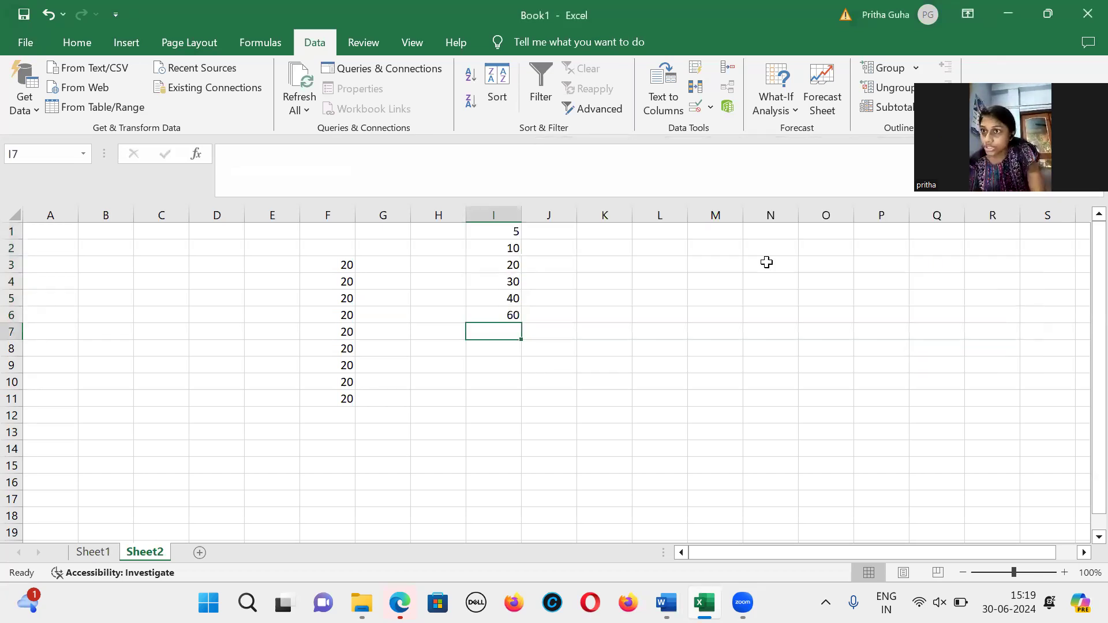
Check the sorted cells in column I and switch to the Sorting and Filtering notes in Word.
left_click(519, 231)
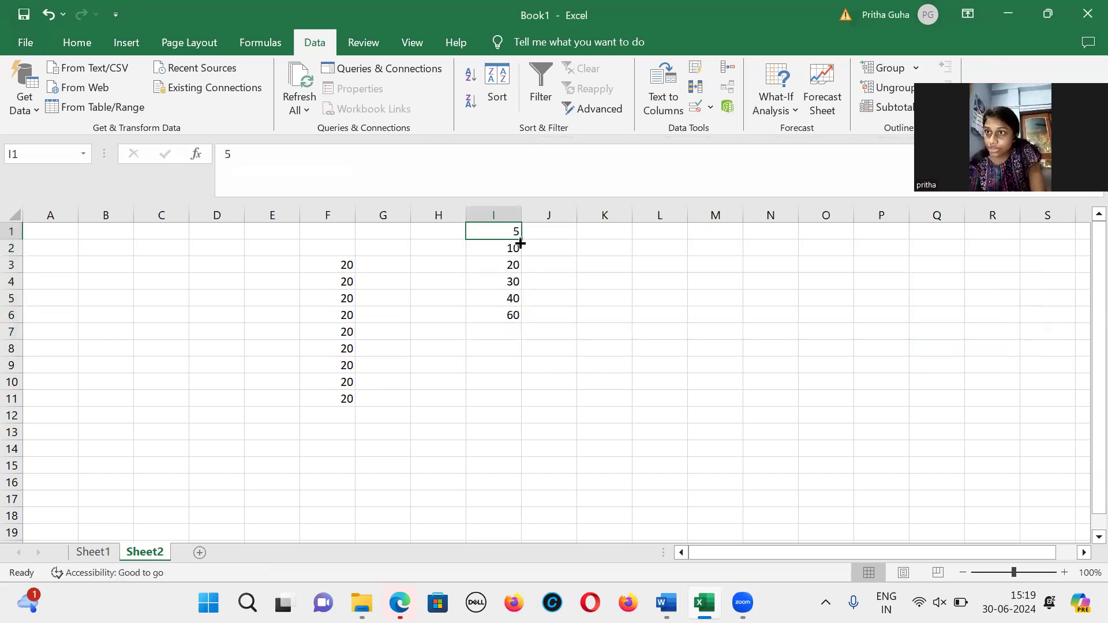
left_click(512, 265)
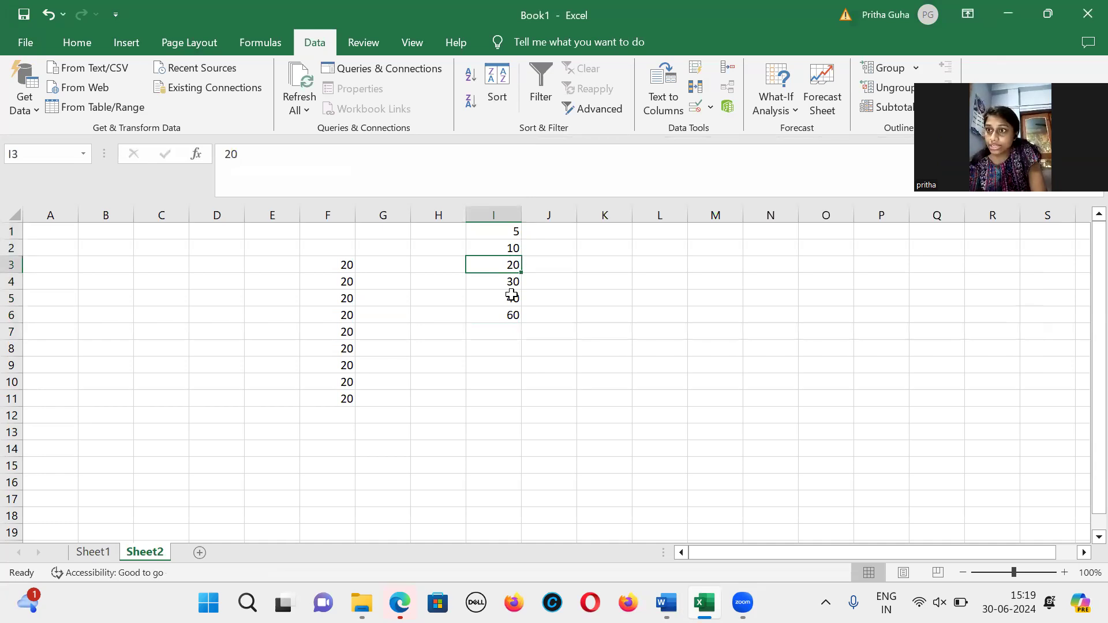
left_click(513, 335)
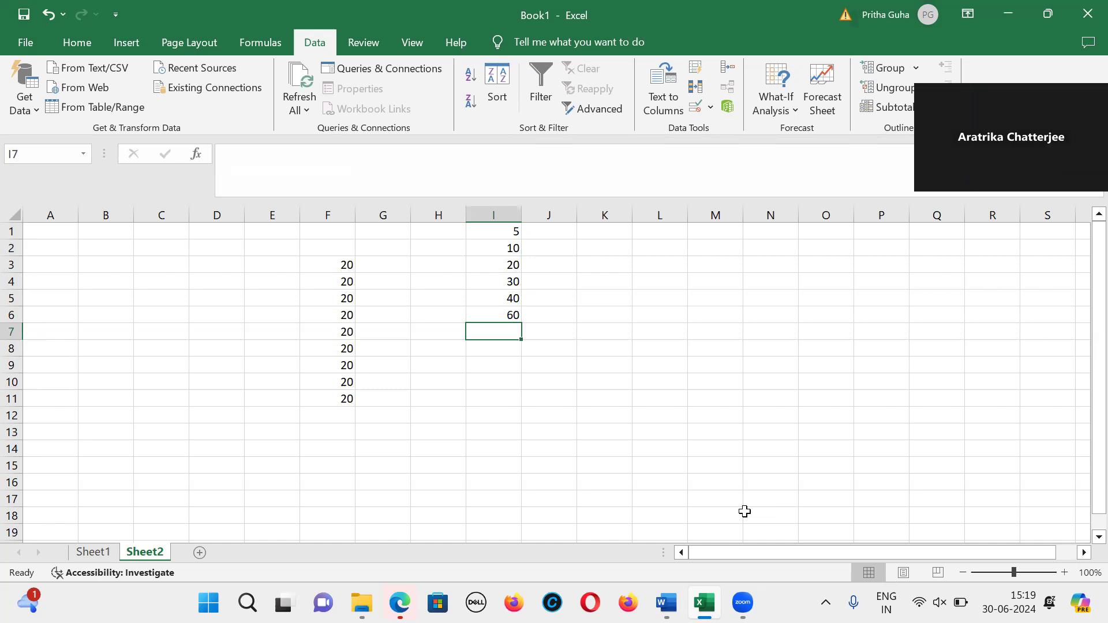
mouse_move(667, 603)
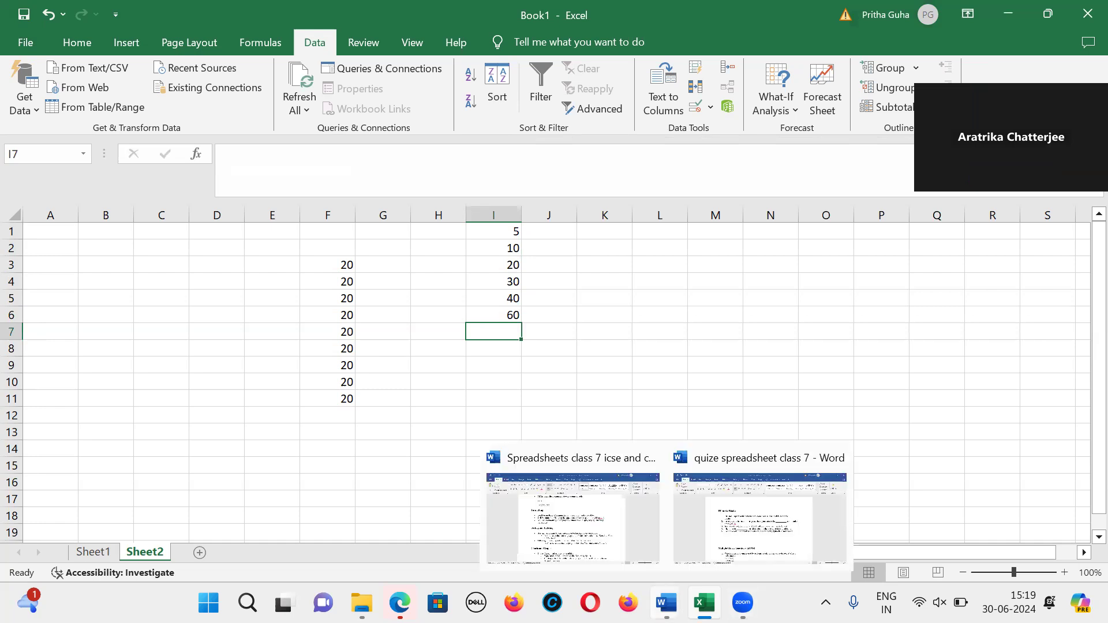
left_click(635, 471)
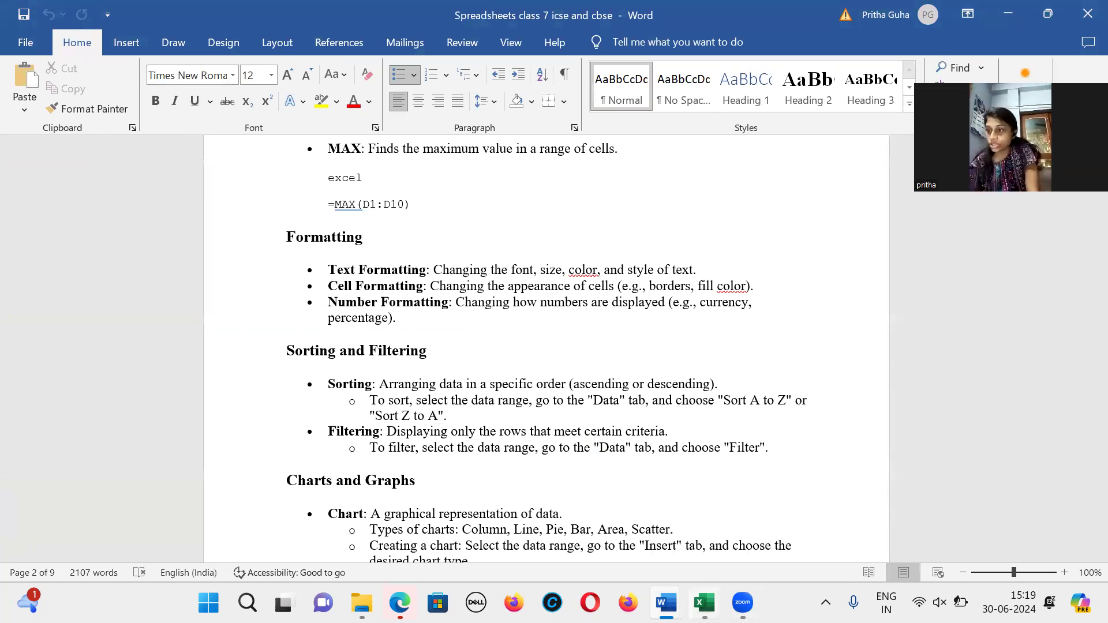
Return to Excel and add a filter to column I starting at I1, keeping all listed values selected.
left_click(705, 603)
left_click(512, 233)
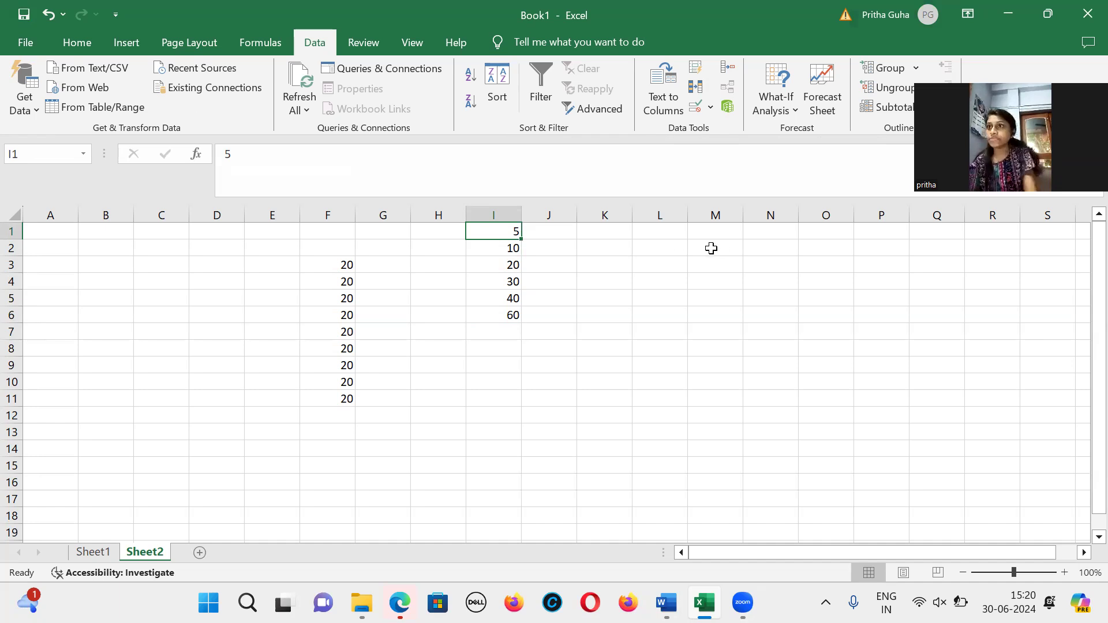
left_click(546, 77)
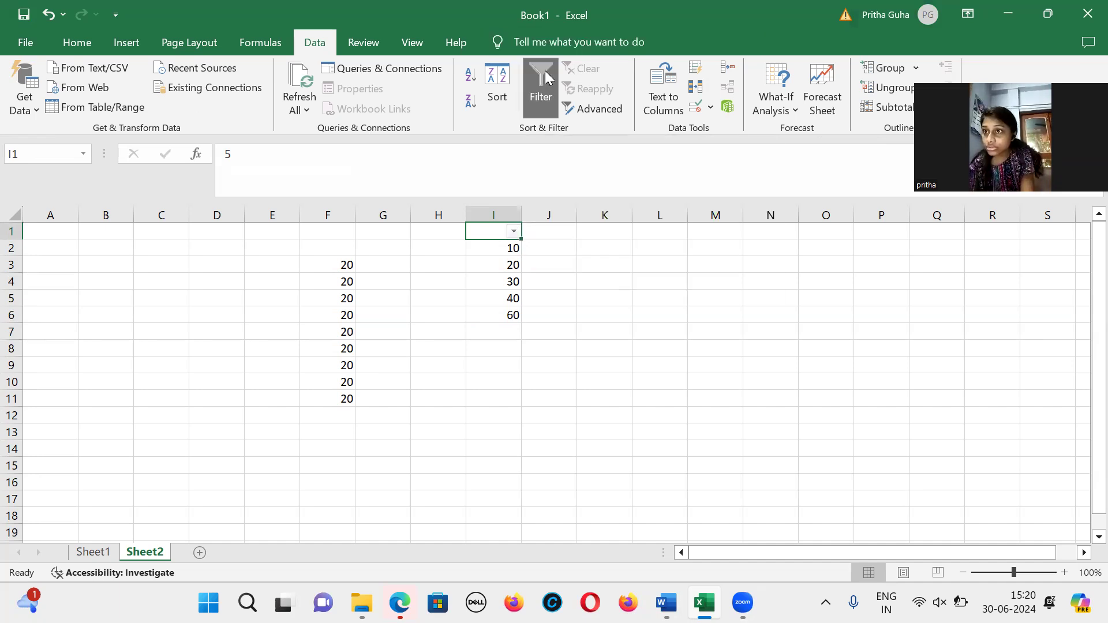
left_click(514, 232)
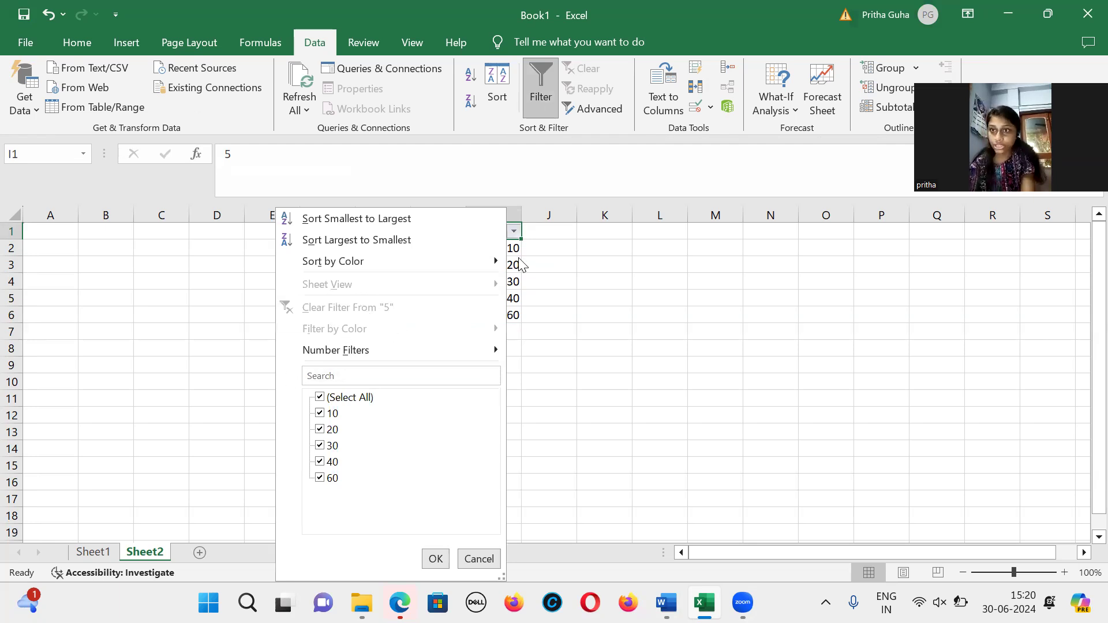
left_click(515, 234)
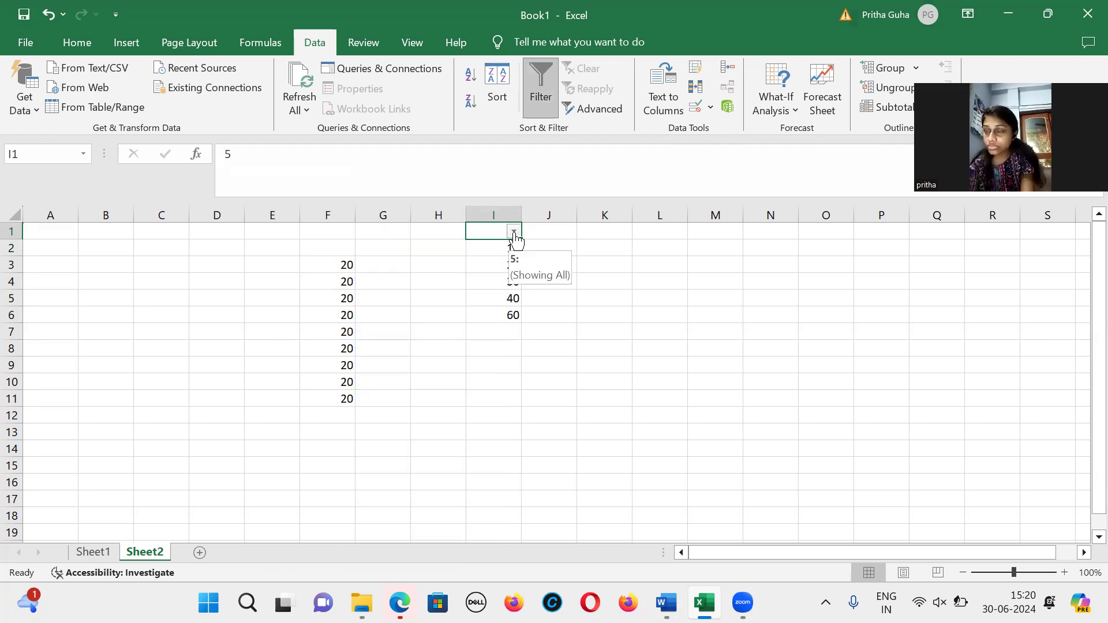
left_click(514, 233)
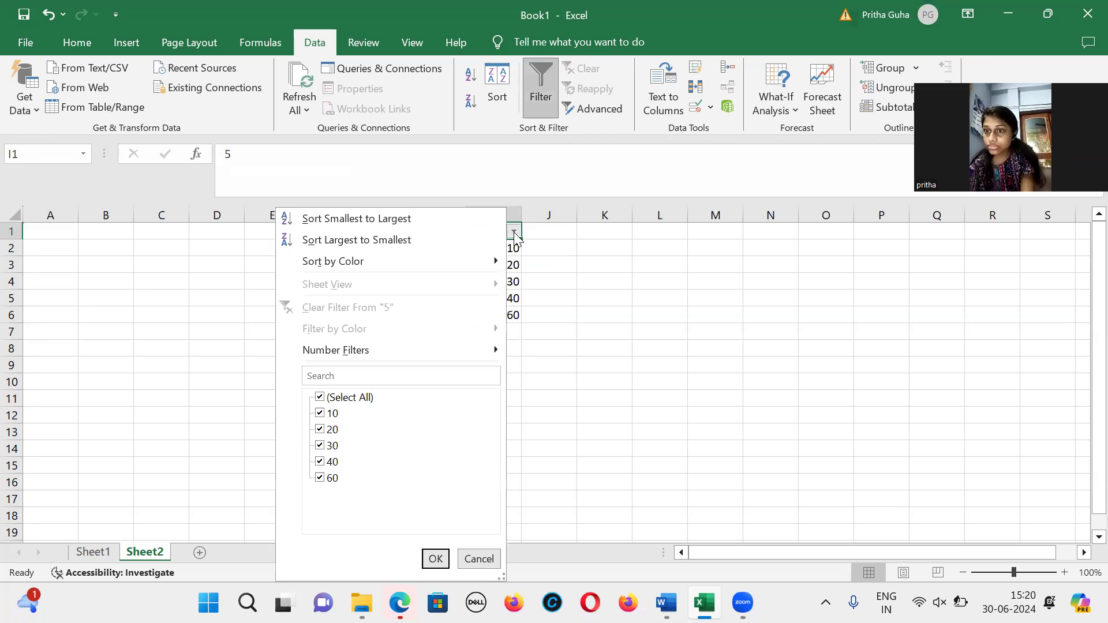
left_click(436, 559)
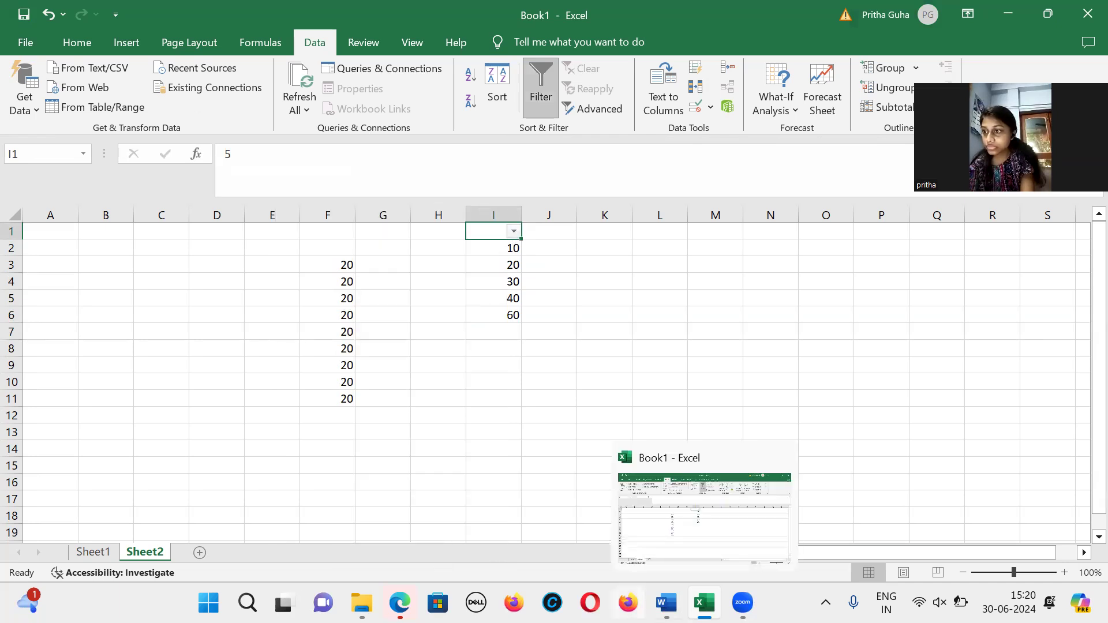
Look over the filtering notes in Word and return to Excel to examine cells I1 to I3 under the filter.
mouse_move(666, 603)
left_click(603, 496)
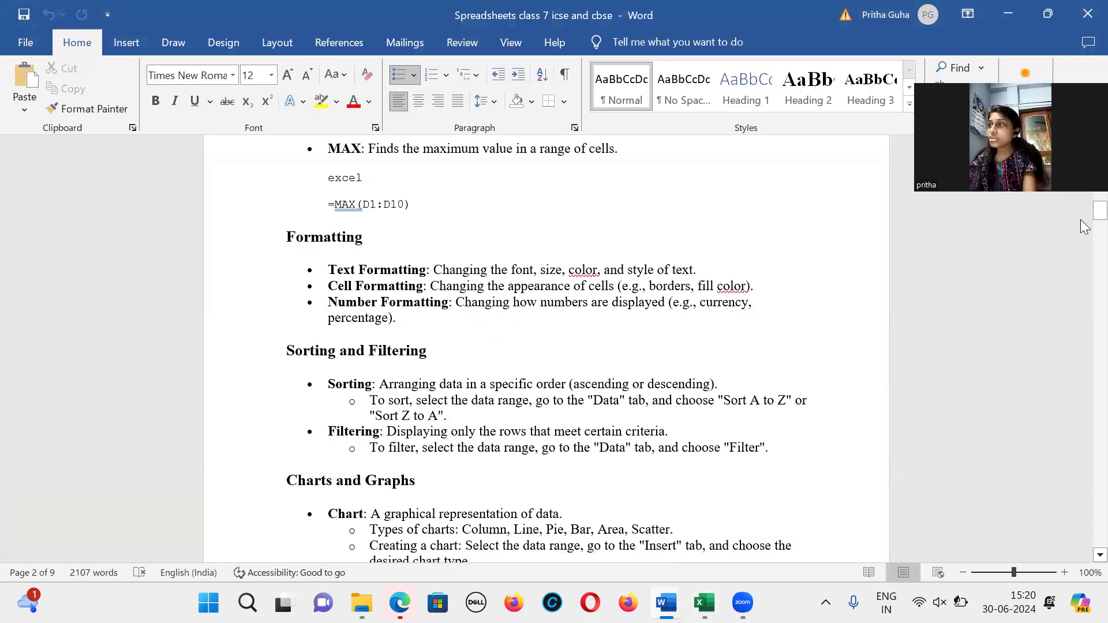
left_click_drag(1095, 216, 1083, 224)
left_click(702, 588)
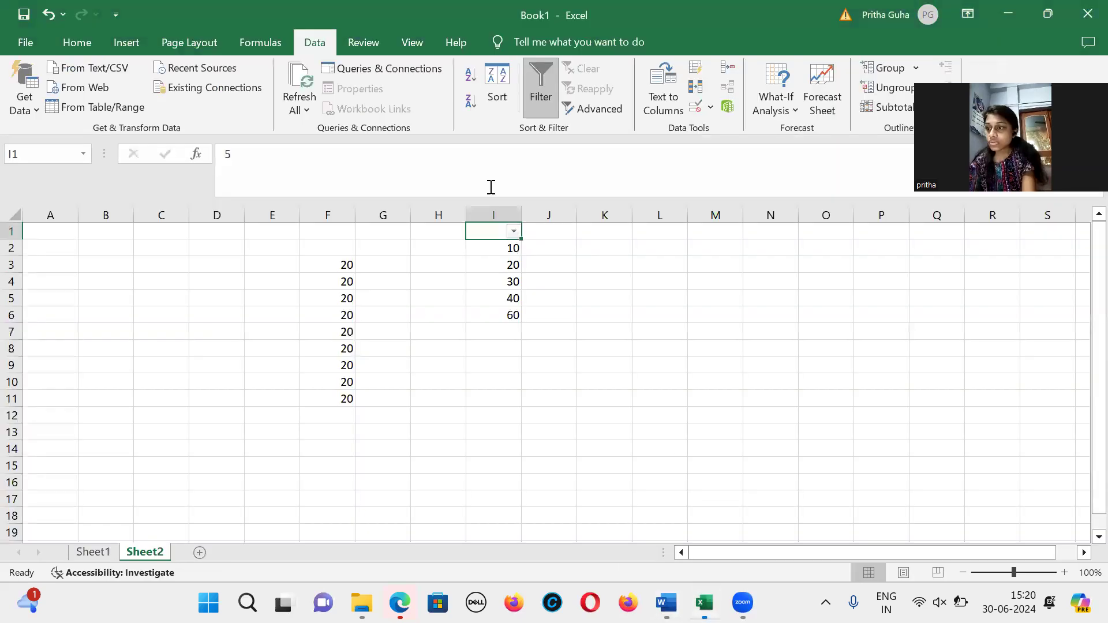
left_click(497, 261)
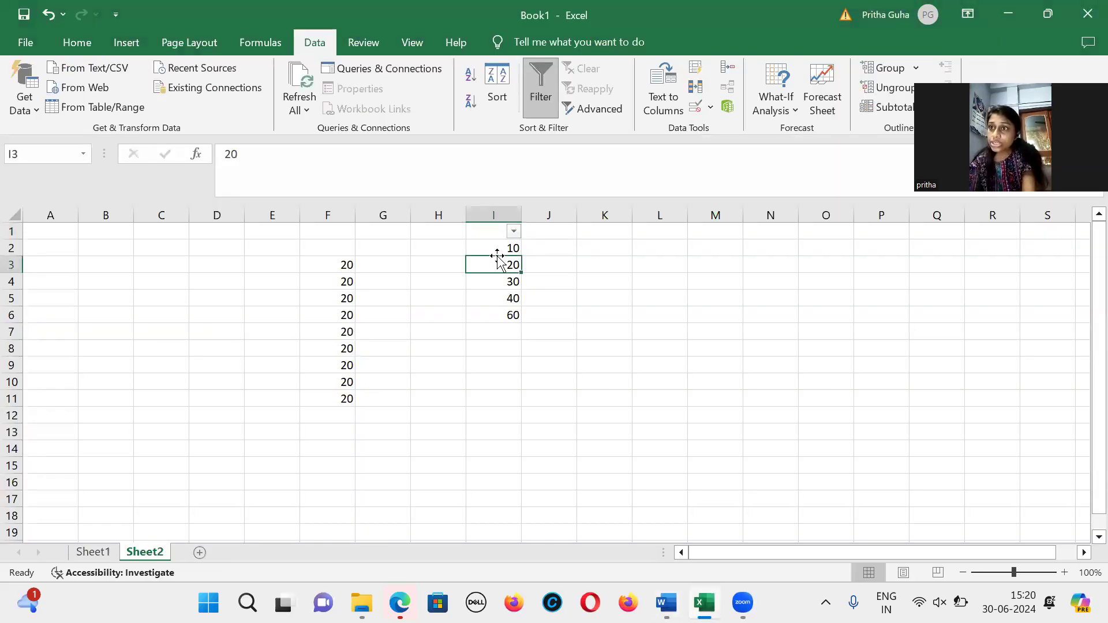
left_click(503, 248)
left_click(506, 262)
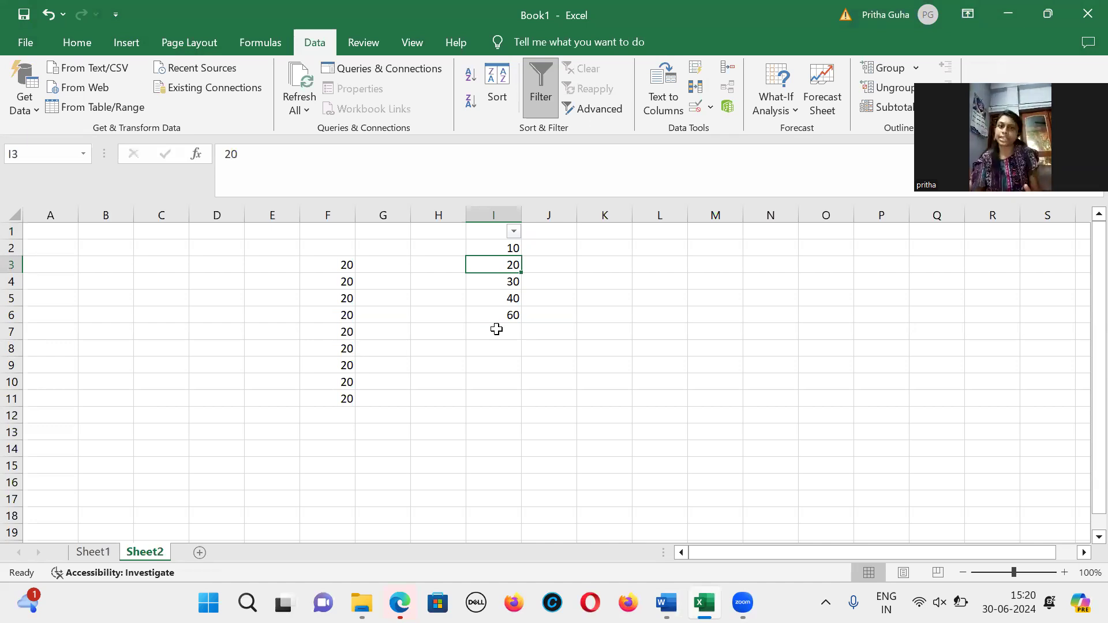
left_click(493, 233)
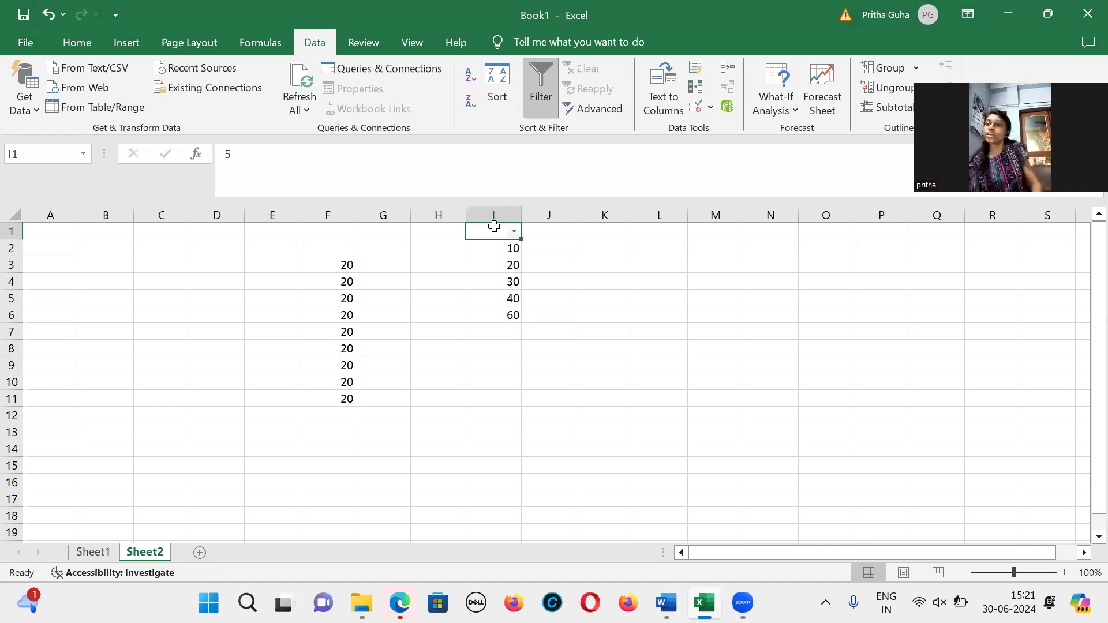
Read the Charts and Graphs notes in Word and open the recommended charts for the column I data in Excel.
mouse_move(667, 602)
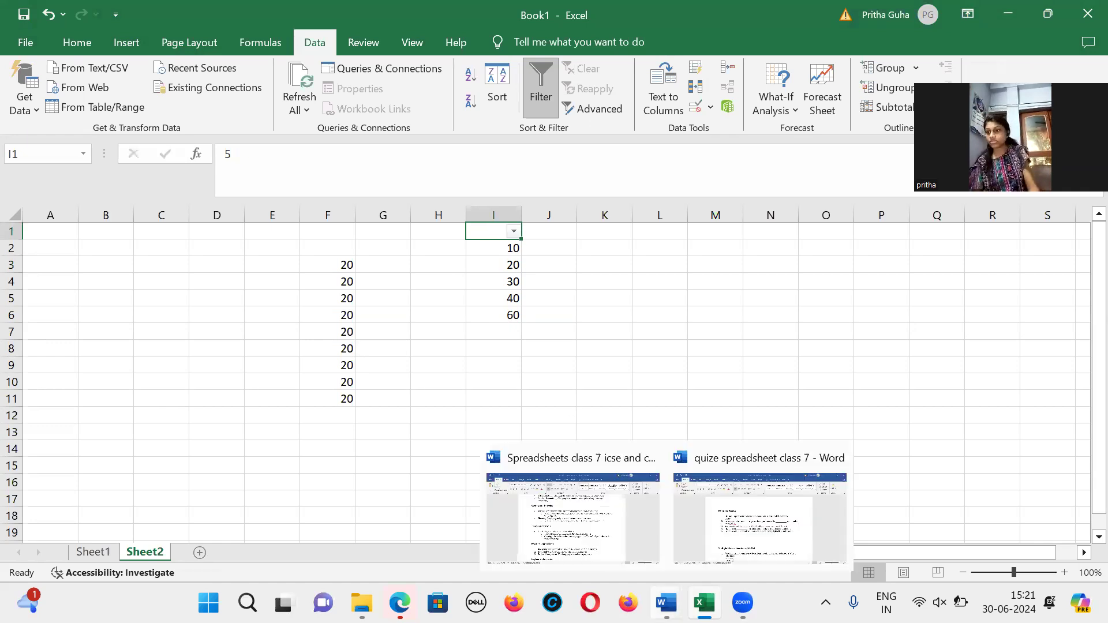
left_click(628, 559)
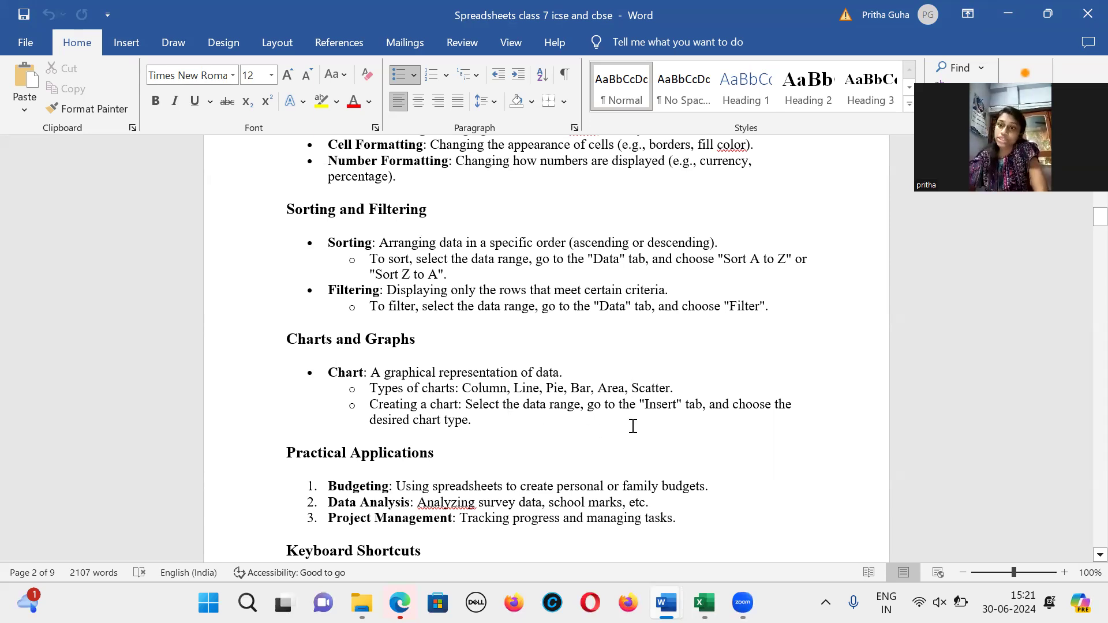
left_click(704, 602)
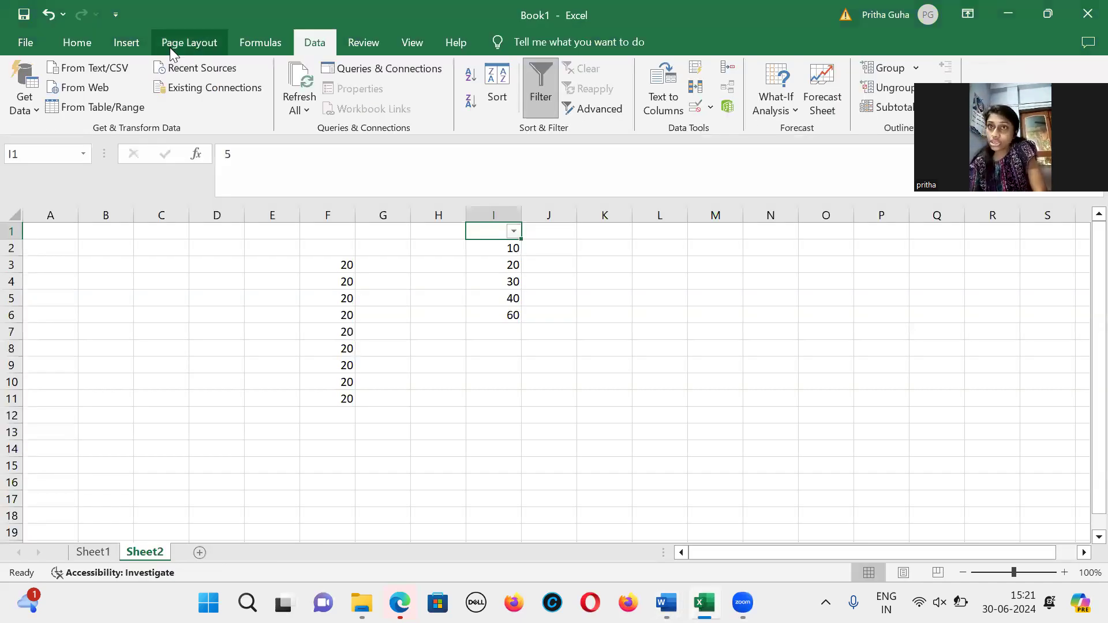
left_click(126, 43)
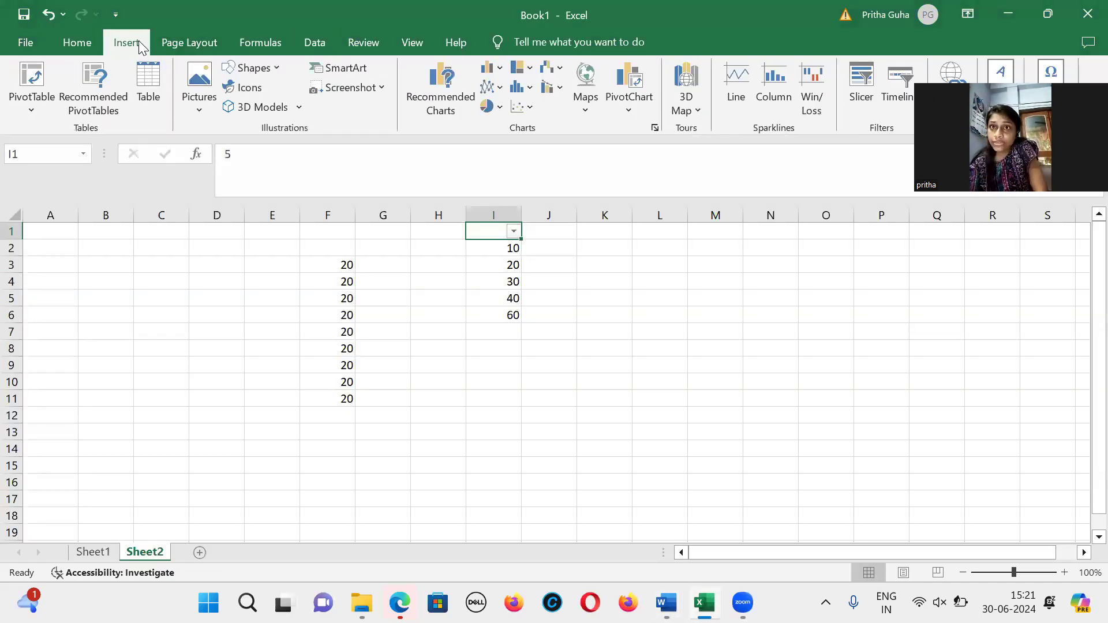
left_click(534, 145)
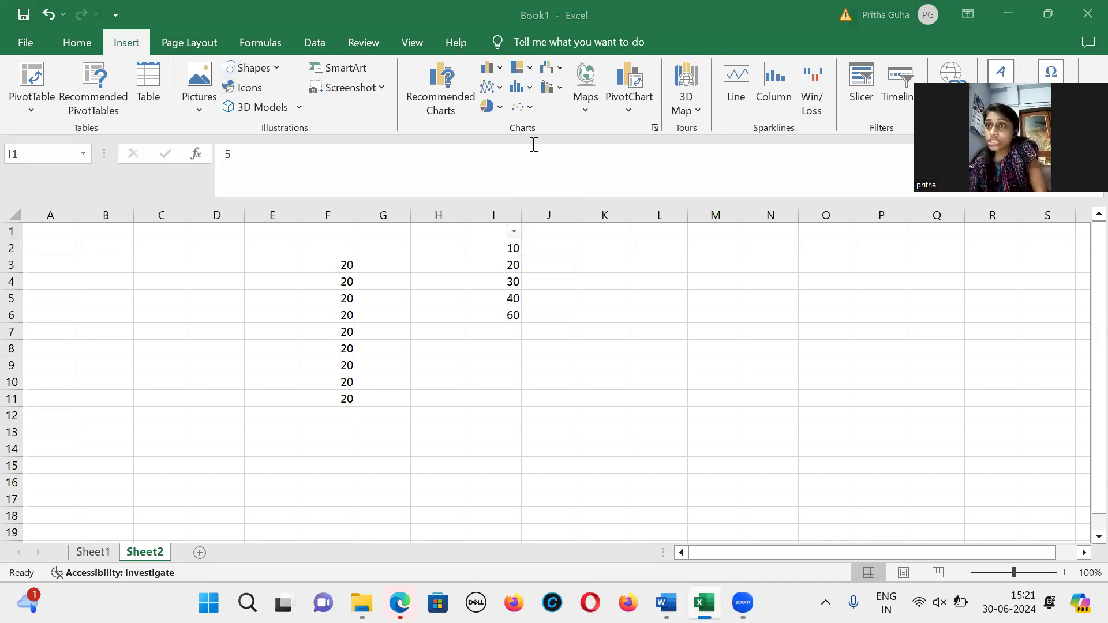
left_click(440, 77)
left_click(440, 76)
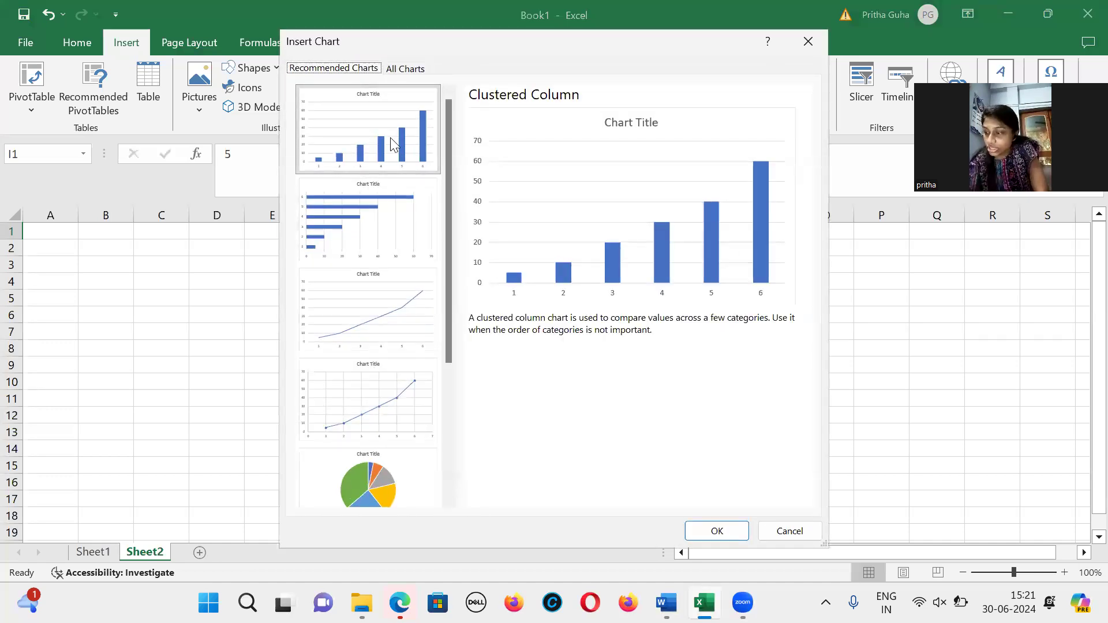
Preview the recommended clustered bar, line and scatter charts, look through the remaining chart suggestions, and close the chart dialog without inserting one.
left_click(387, 191)
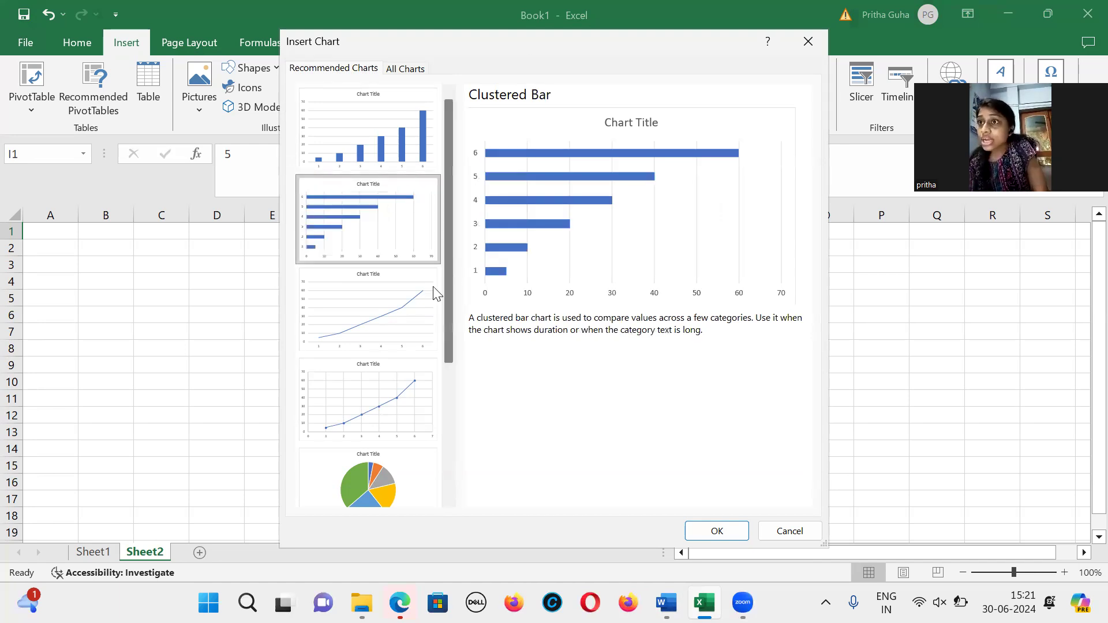
left_click(401, 310)
left_click(386, 405)
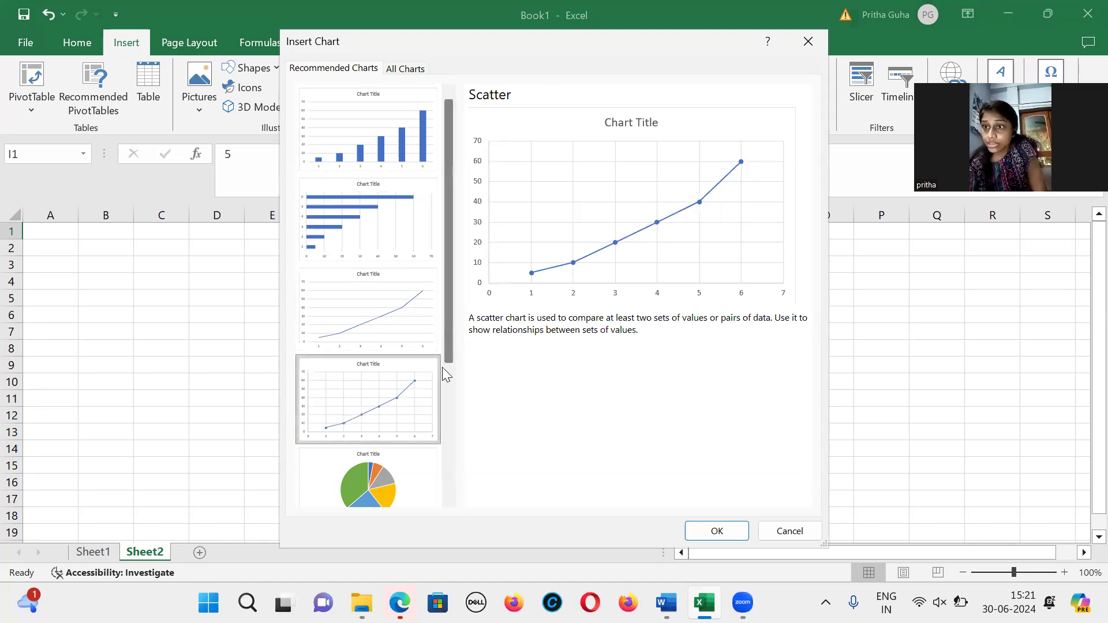
left_click_drag(445, 370, 430, 487)
scroll(430, 487, "down", 1)
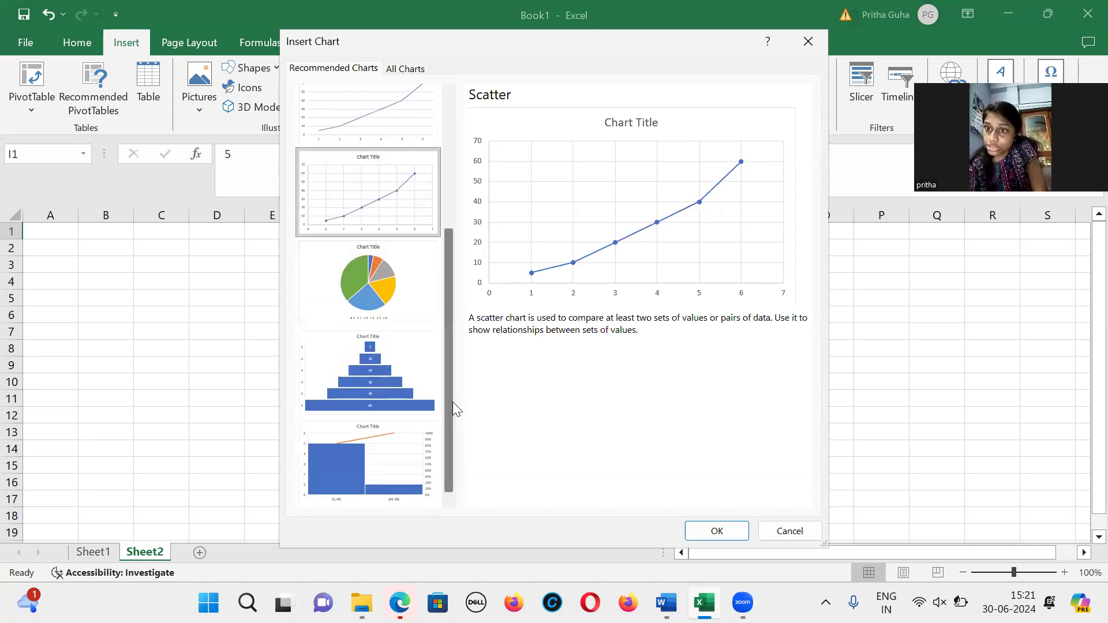
left_click_drag(448, 424, 468, 237)
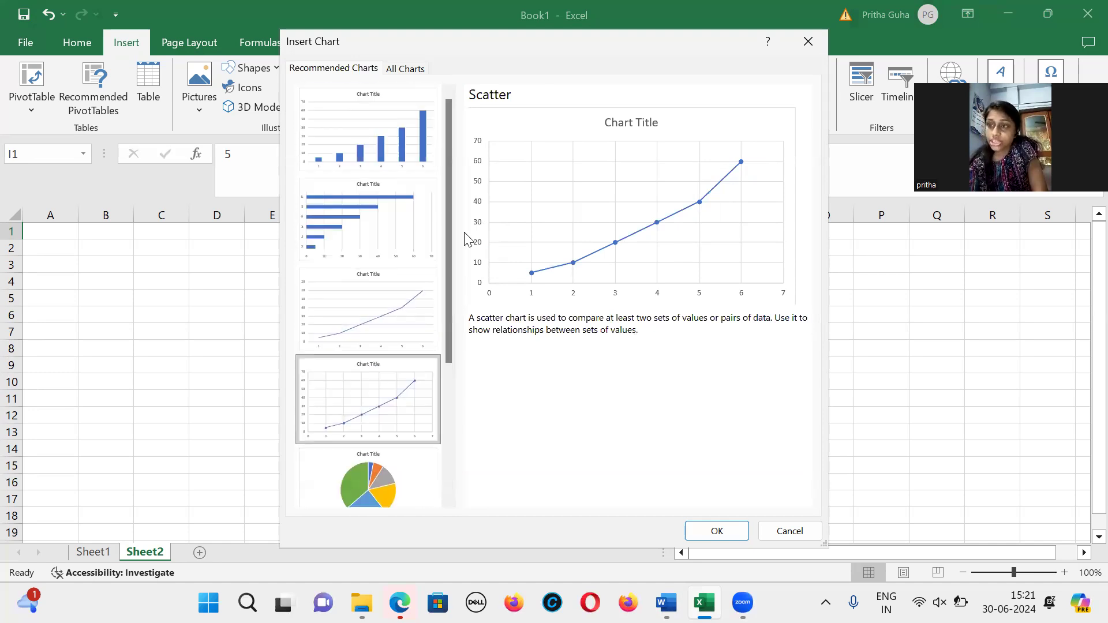
left_click(805, 35)
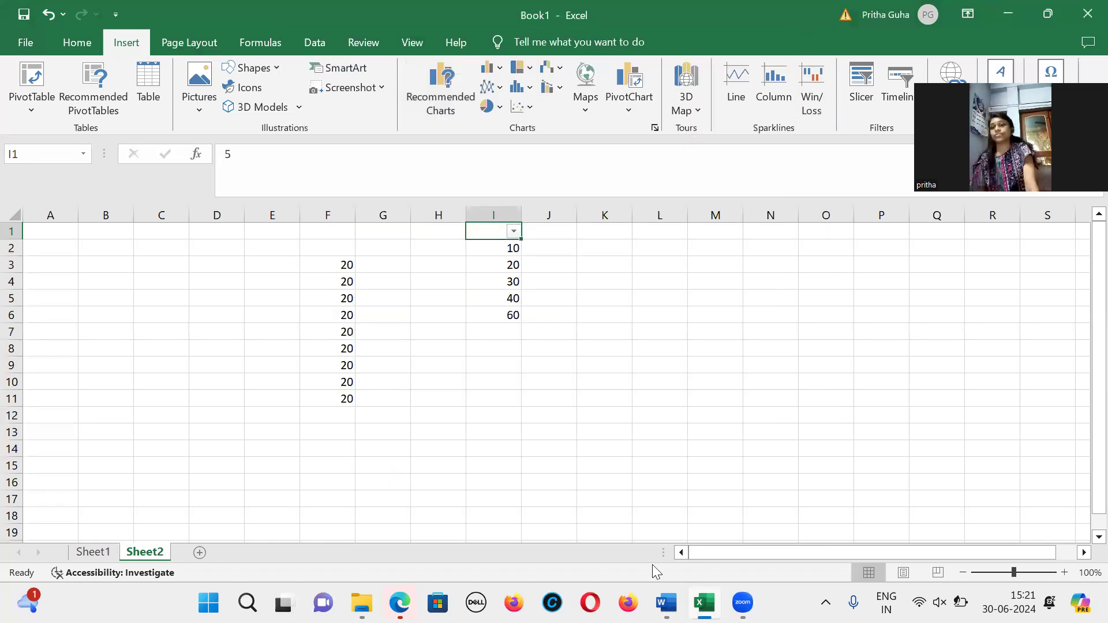
Switch to Word and read the Practical Applications, Keyboard Shortcuts and Sample Exercise notes.
mouse_move(667, 603)
left_click(632, 521)
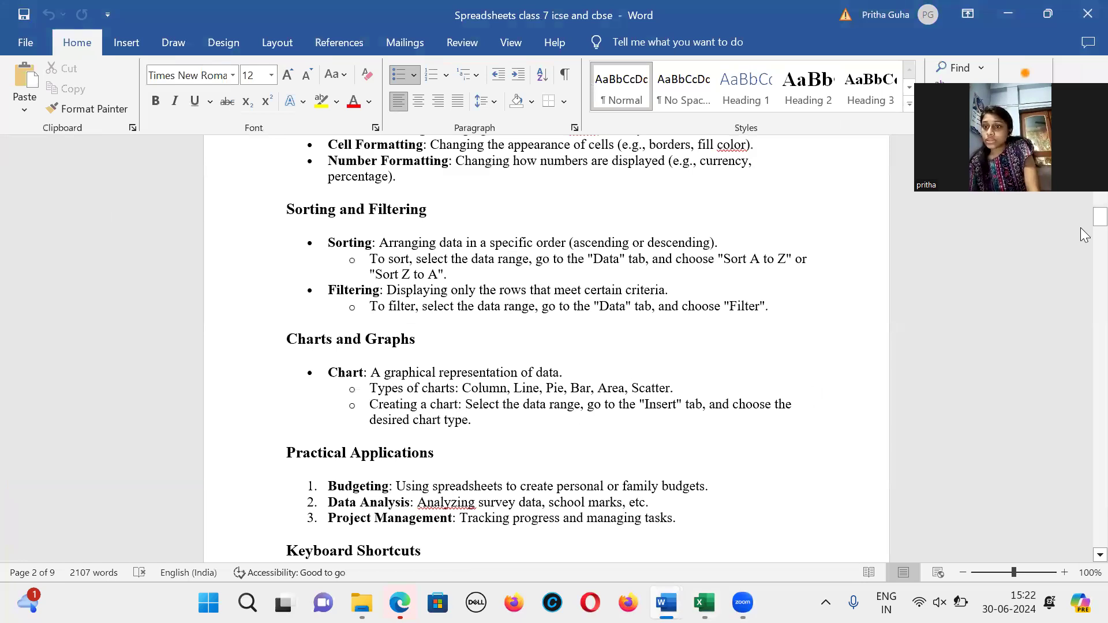
left_click_drag(1098, 216, 1084, 230)
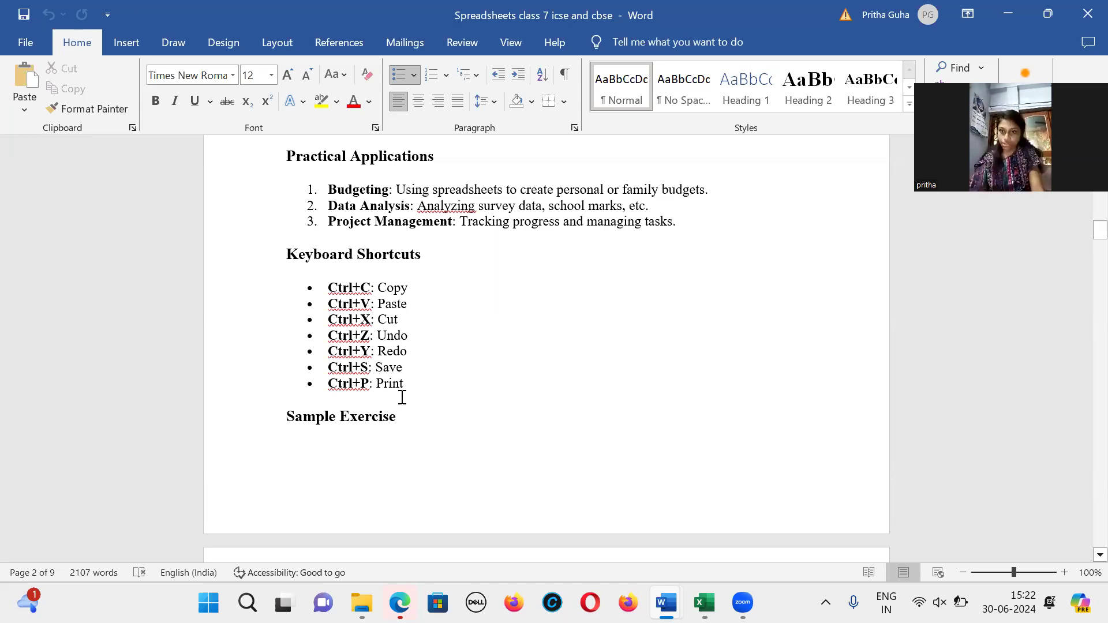
scroll(403, 398, "down", 5)
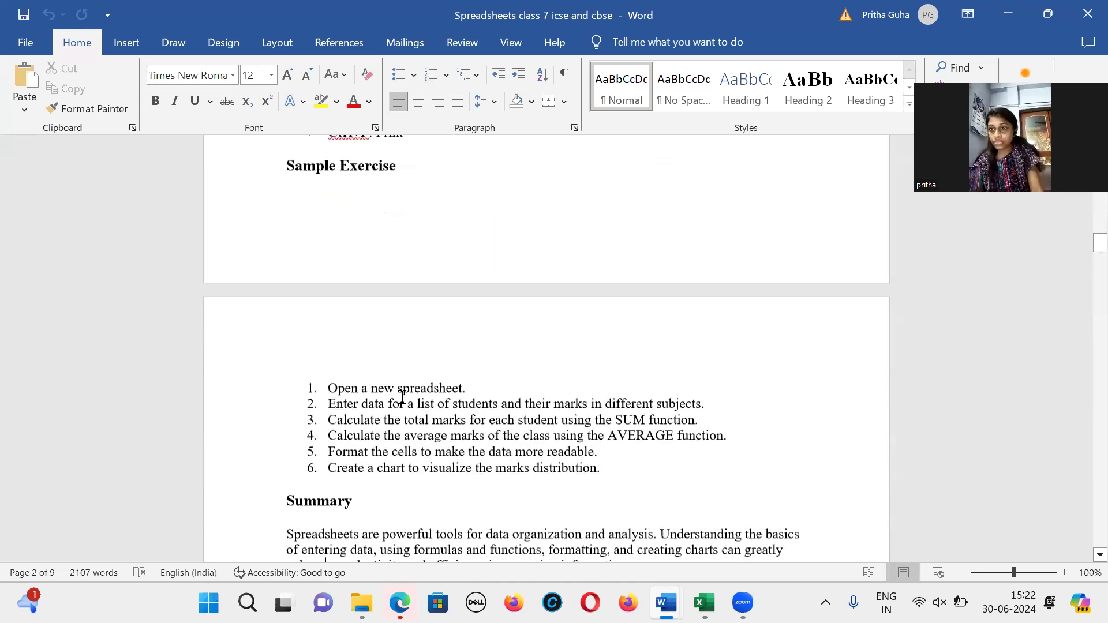
Read the Features list under Features and Advantages of Spreadsheets, briefly highlighting the phrase "built-in functions.".
key("Down")
key("Down")
key("Down")
key("Down")
key("Down")
key("Down")
key("Down")
key("Down")
key("Down")
key("Down")
key("Down")
key("Down")
key("Down")
key("Down")
key("Down")
key("Down")
key("Down")
key("Down")
key("Down")
key("Down")
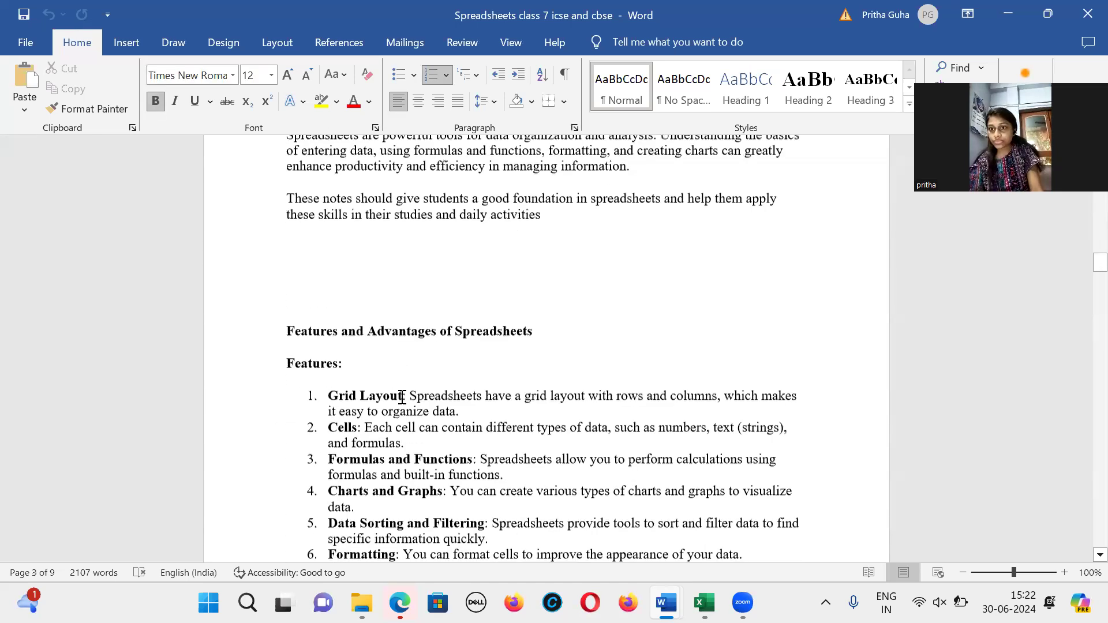
key("Down")
key("Down")
key("Down")
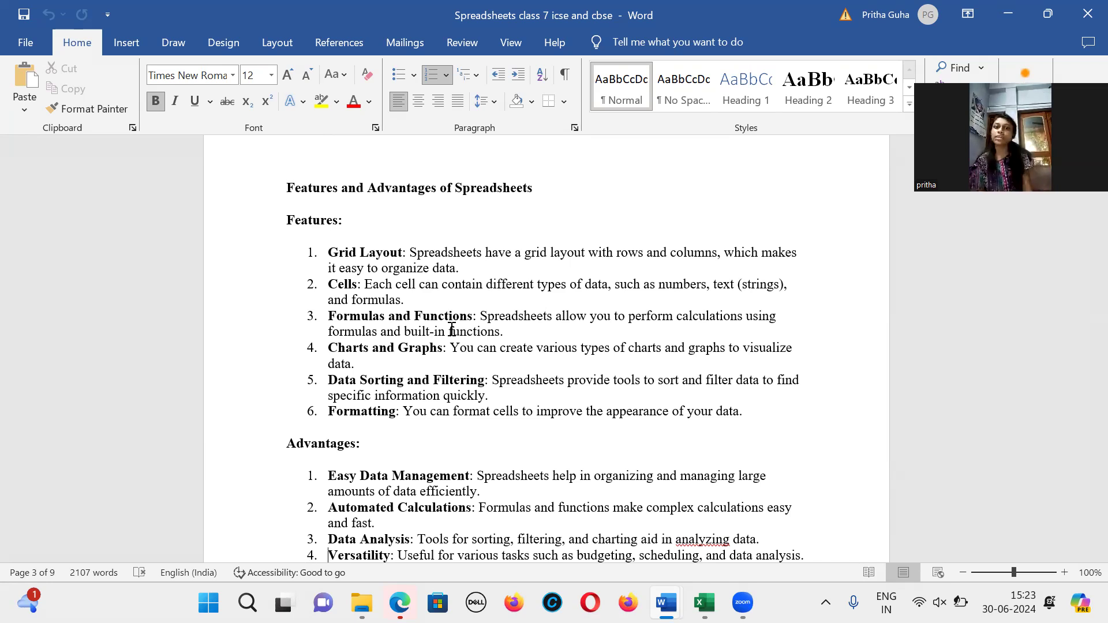
left_click_drag(504, 333, 407, 333)
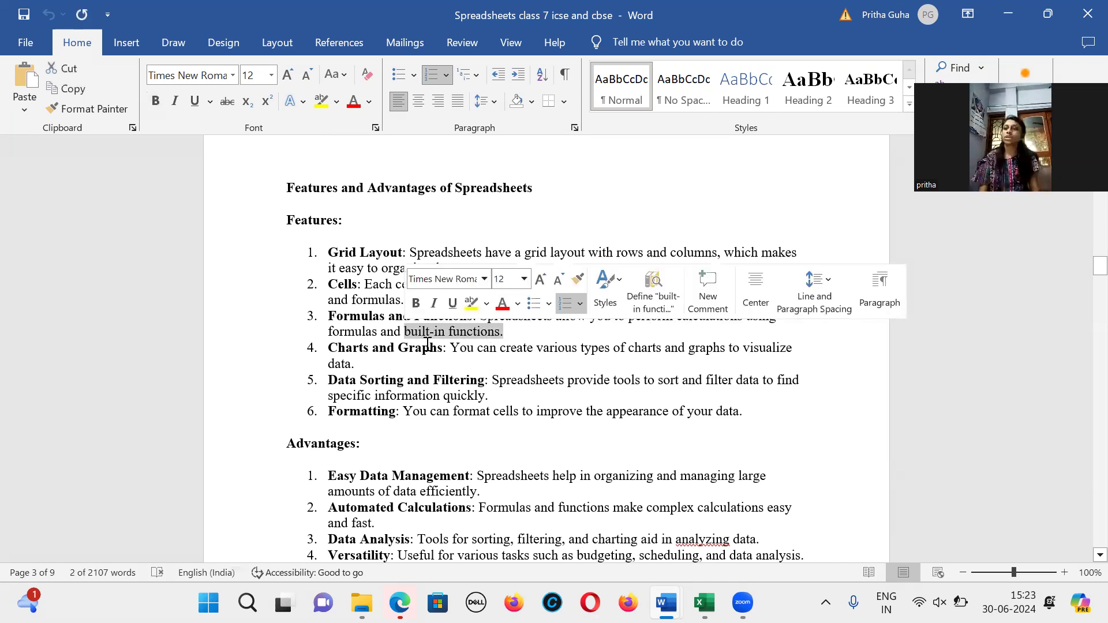
left_click(451, 347)
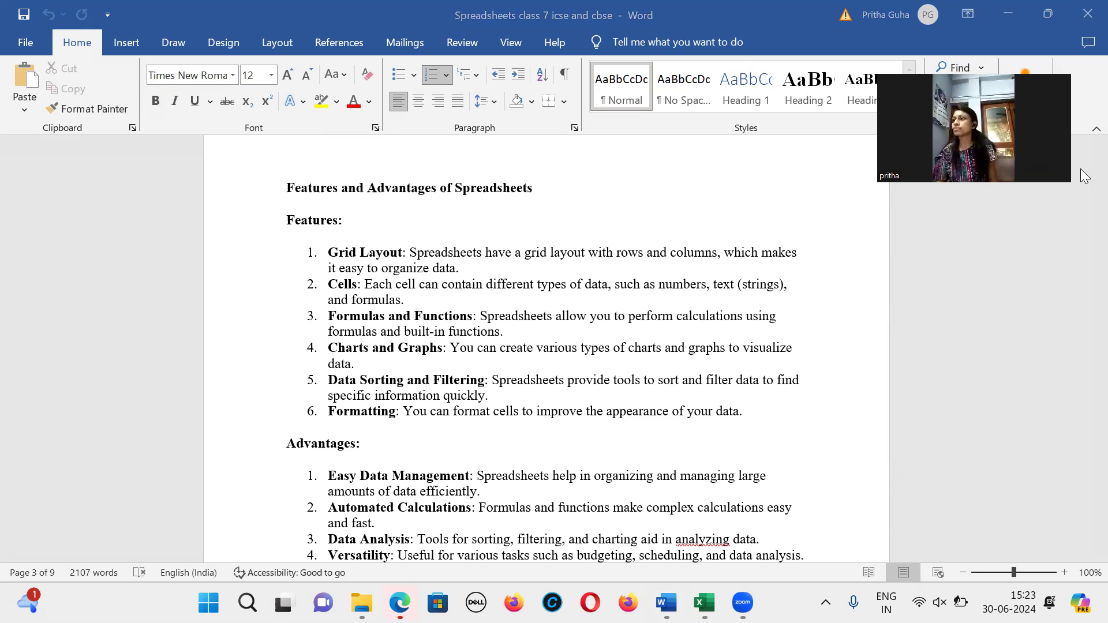
Read the notes from Advantages through creating, saving and printing workbooks and types of data, up to Editing a Workbook.
left_click_drag(1081, 265, 1081, 281)
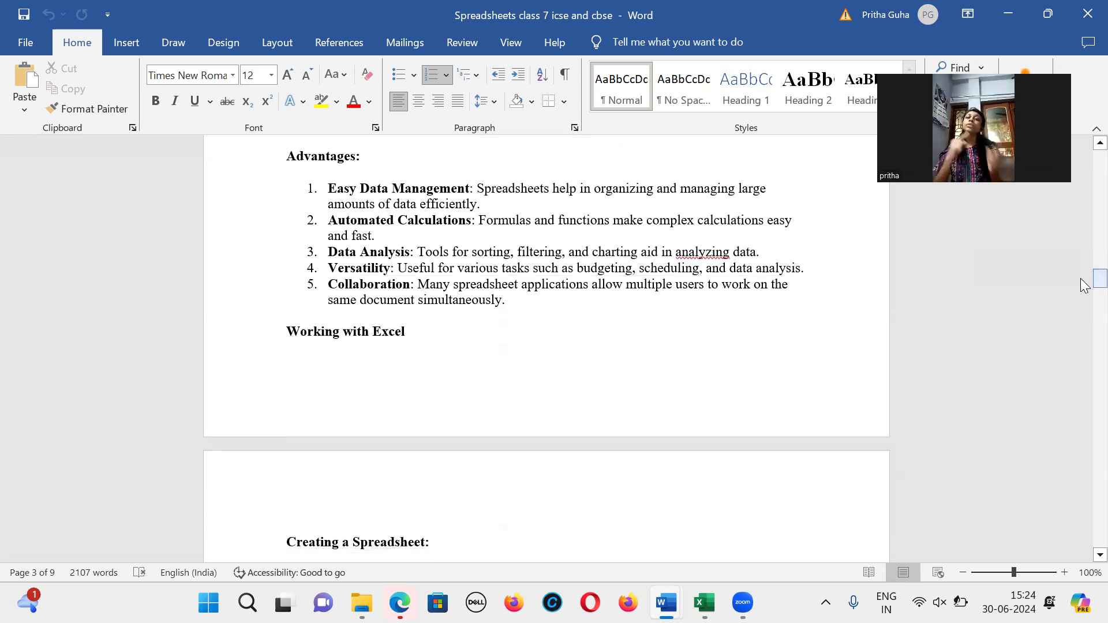
left_click_drag(1081, 279, 1083, 303)
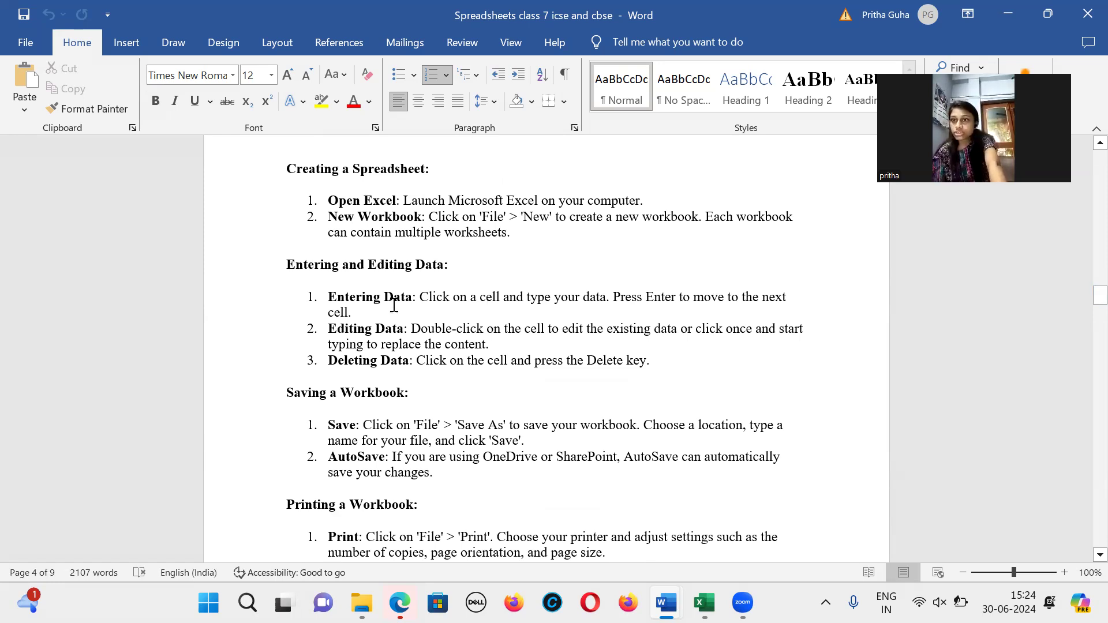
left_click_drag(1100, 298, 1086, 315)
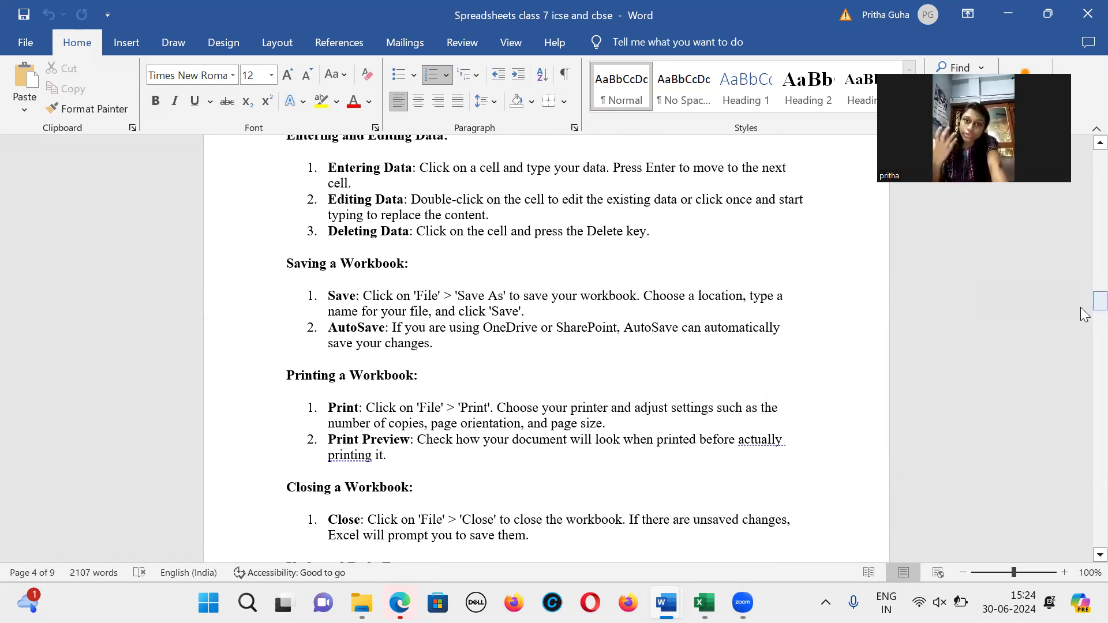
left_click_drag(1085, 314, 1081, 329)
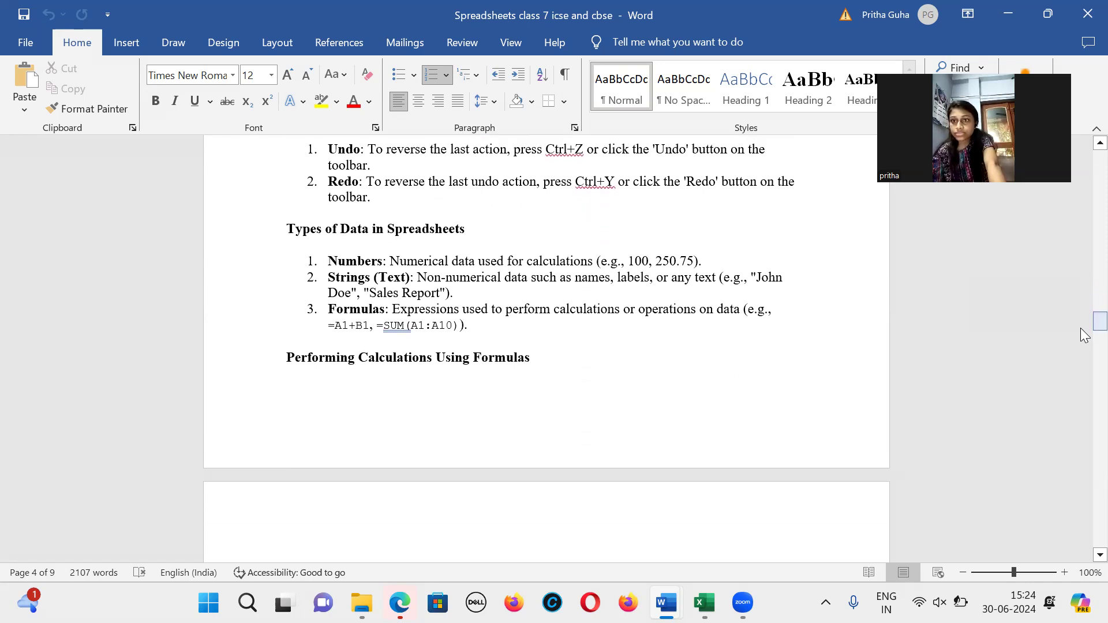
left_click_drag(1081, 328, 1086, 404)
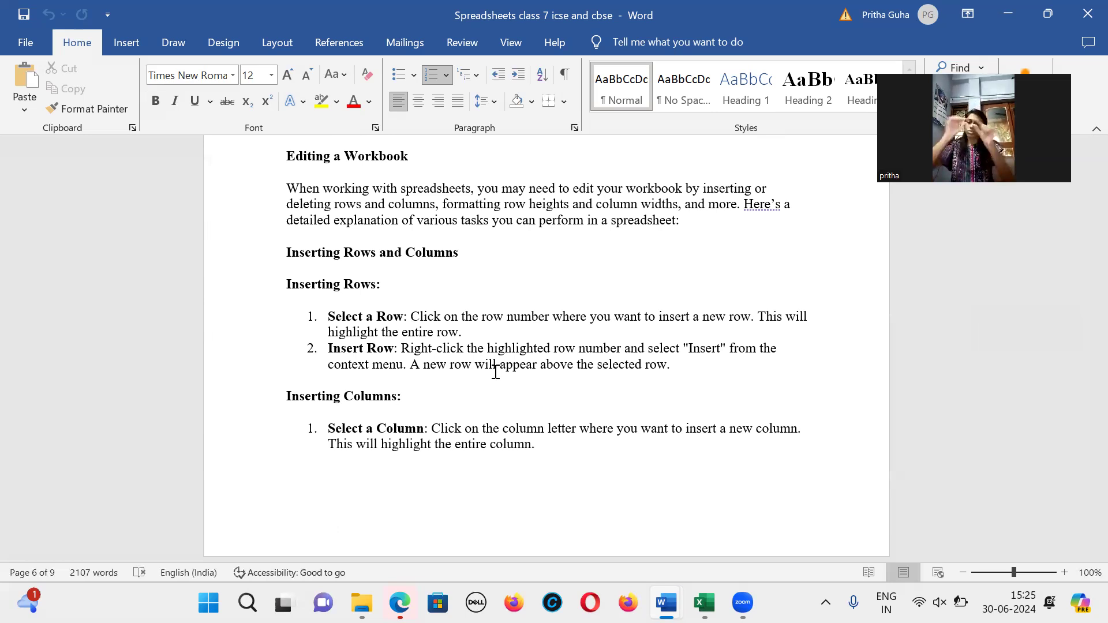
Switch between Excel and Word to relate Sheet2 to the Inserting Rows and Columns notes, ending in Excel.
left_click(705, 603)
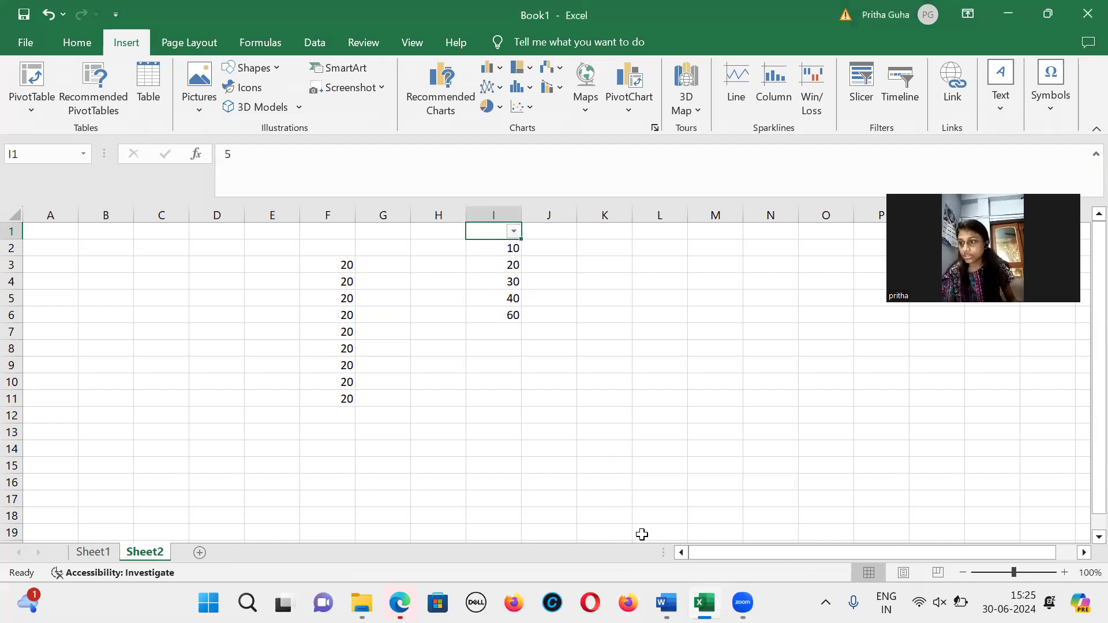
mouse_move(672, 583)
left_click(620, 459)
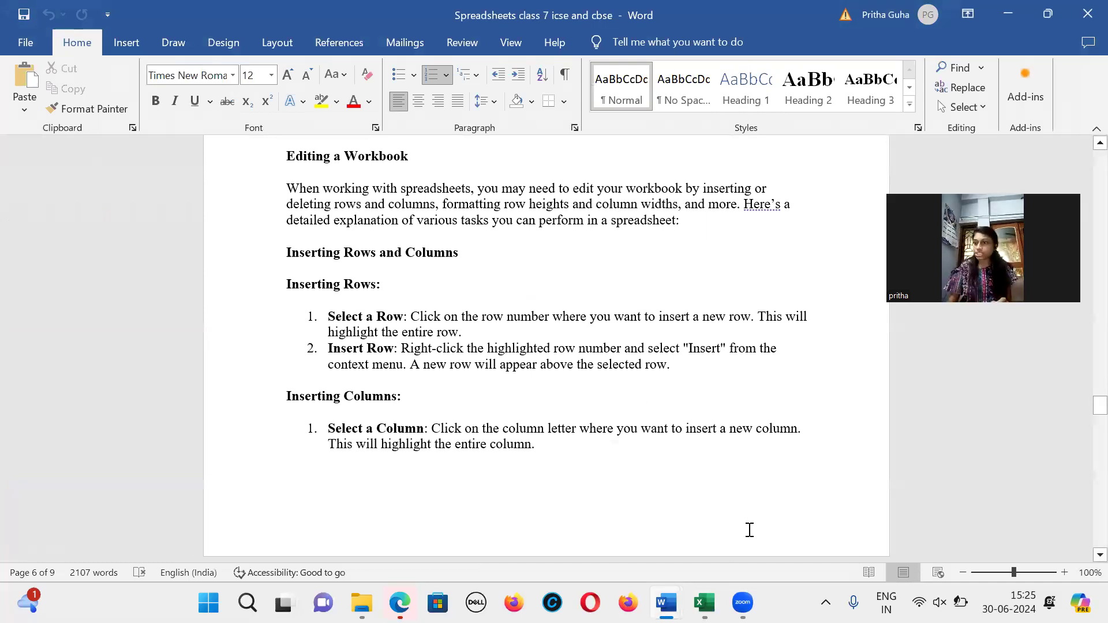
left_click(710, 600)
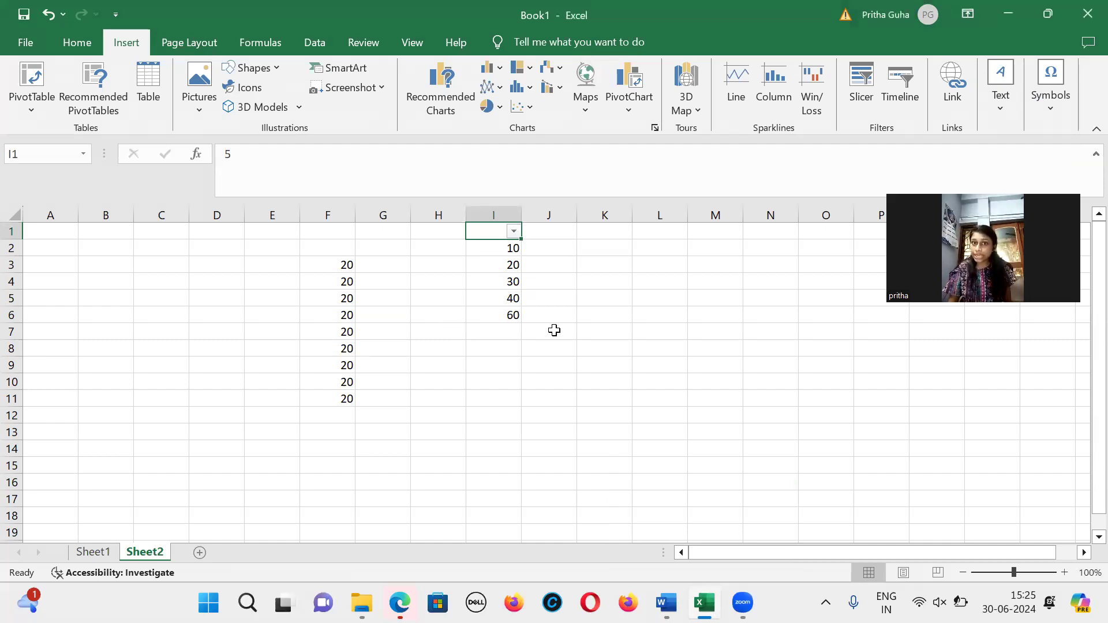
Return to Word and read the notes on inserting columns, formatting row height and column width, and hiding and unhiding columns.
left_click(667, 602)
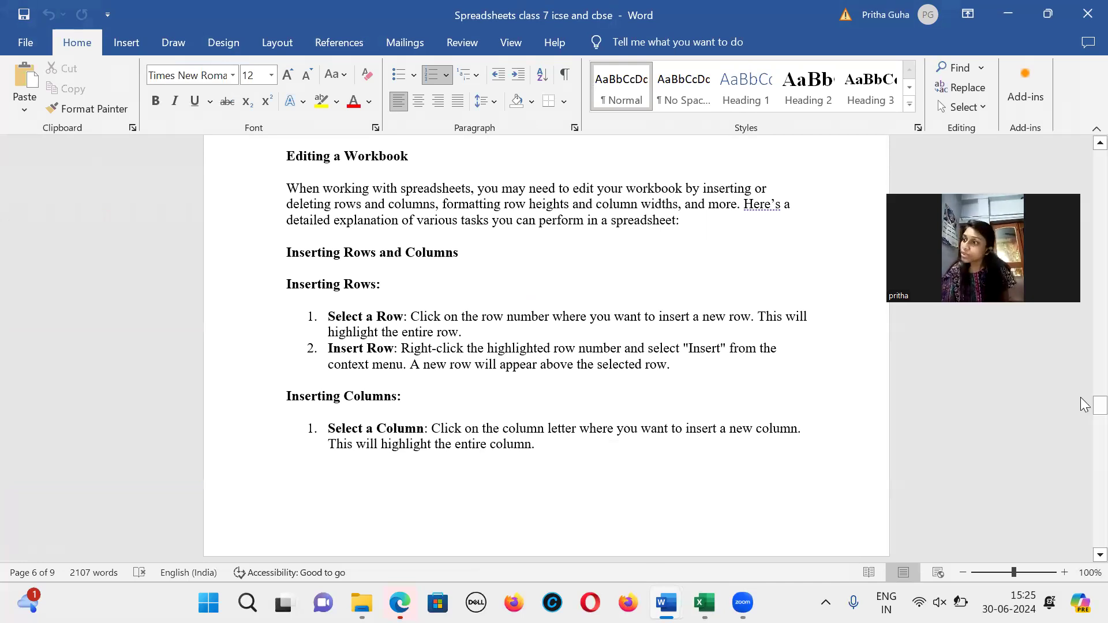
scroll(1085, 416, "down", 5)
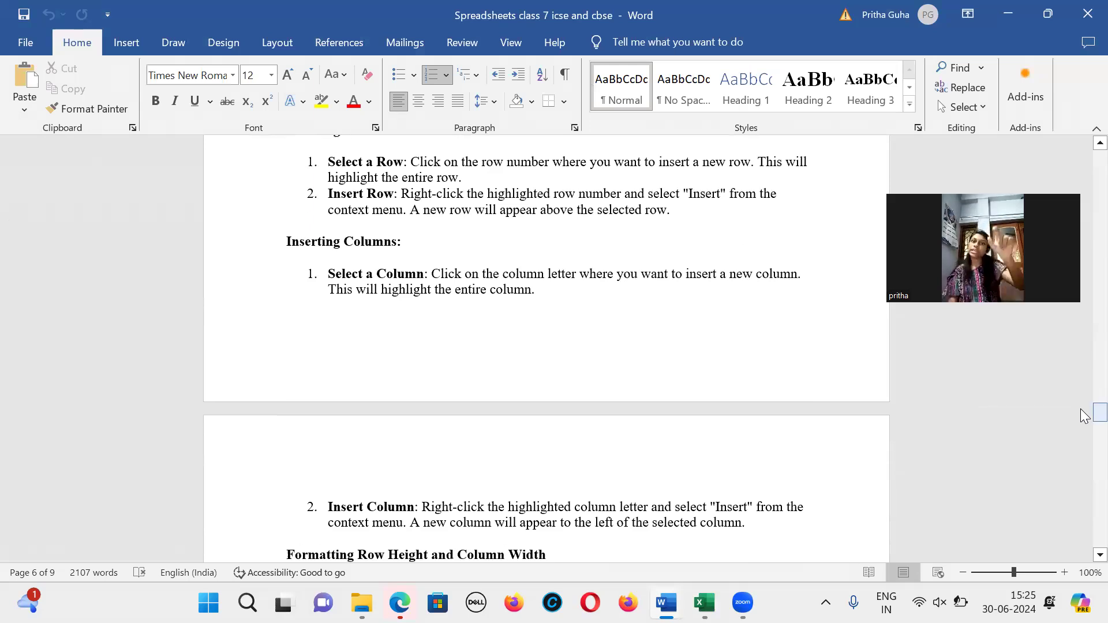
left_click_drag(1082, 410, 1083, 430)
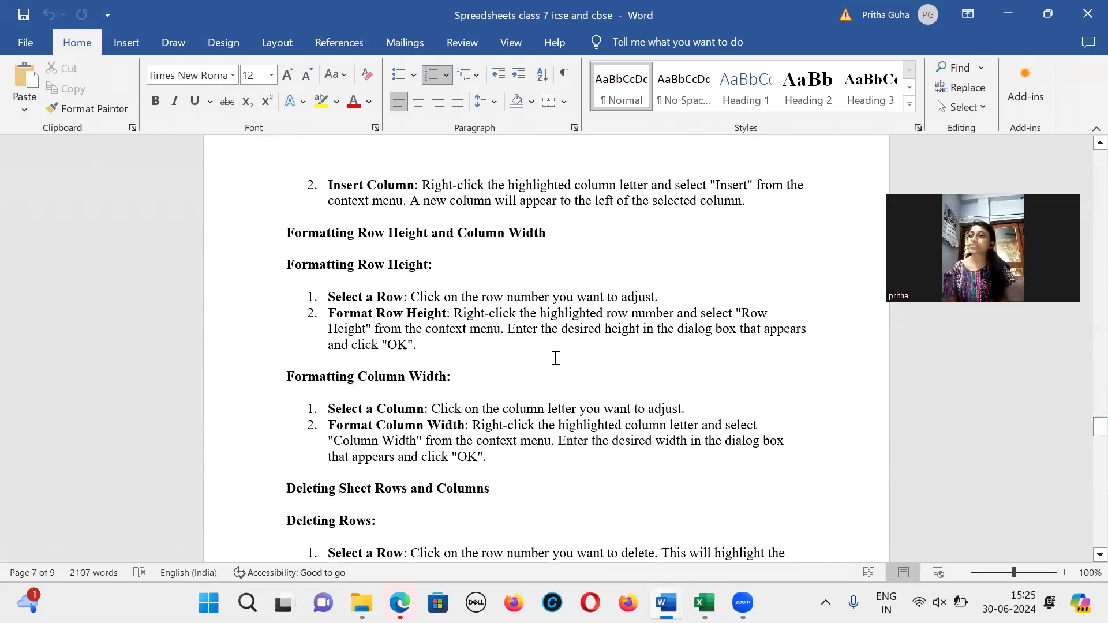
left_click_drag(1100, 427, 1085, 474)
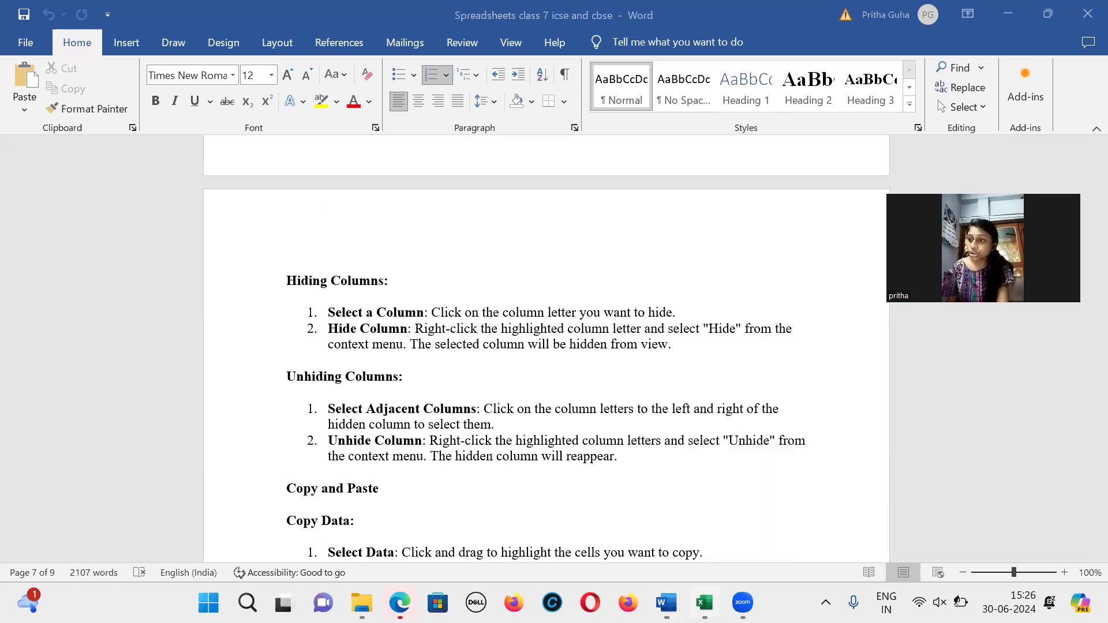
Switch to Excel and hide the whole of column I on Sheet2.
left_click(705, 602)
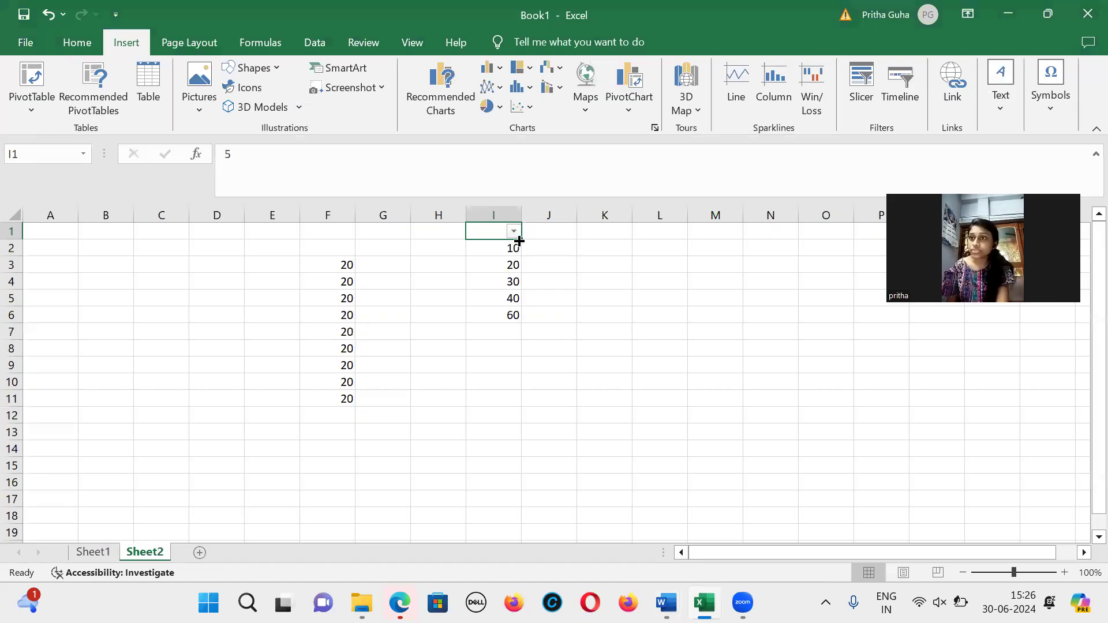
left_click(550, 243)
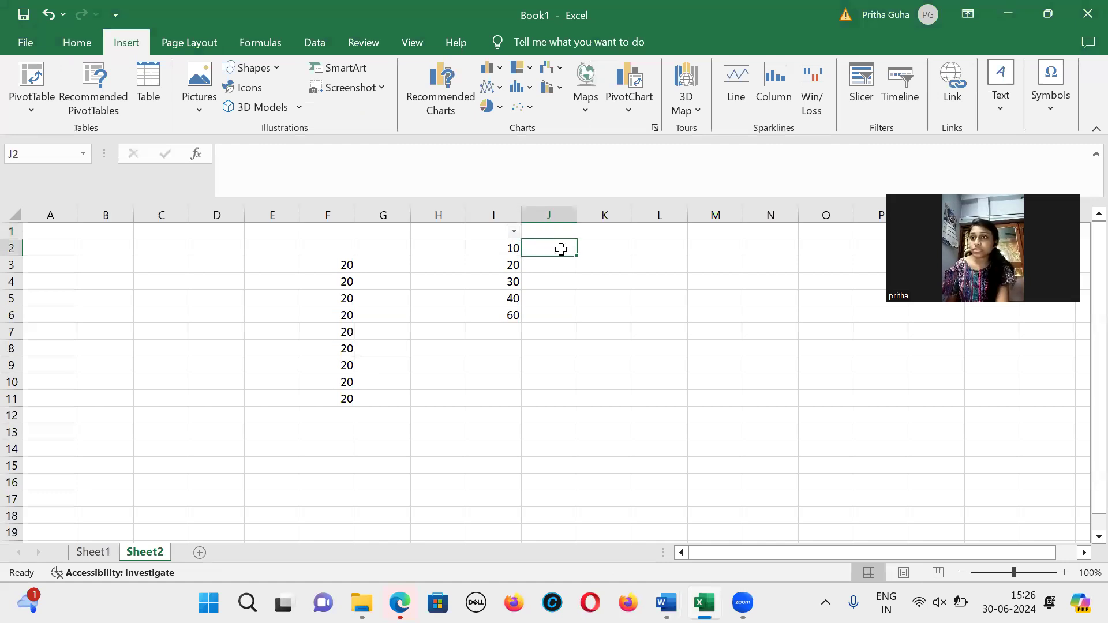
left_click(511, 248)
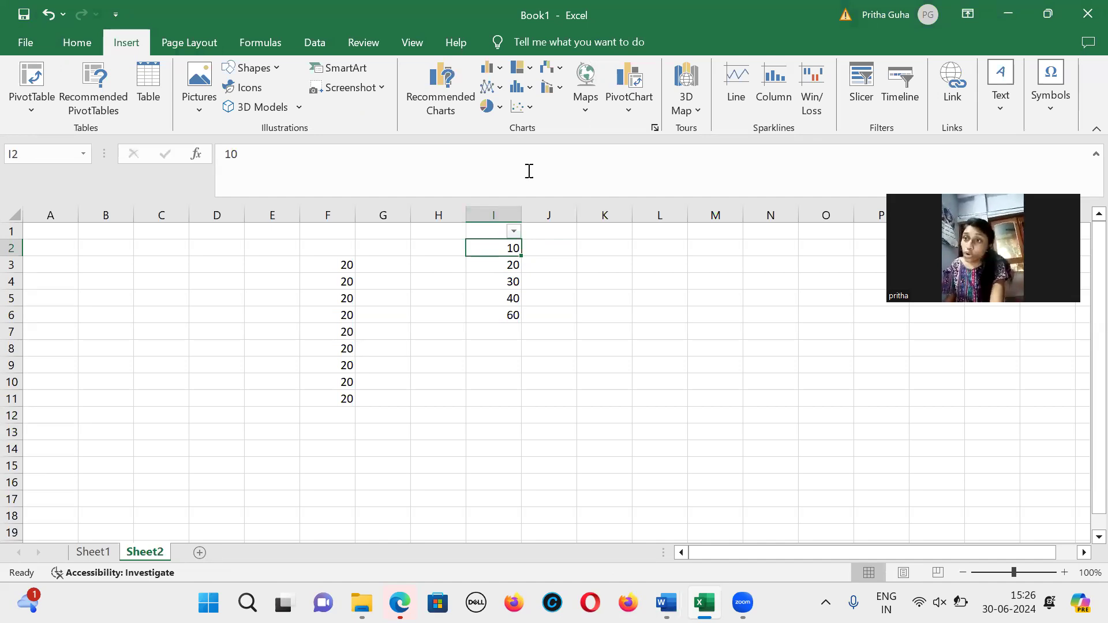
left_click(499, 216)
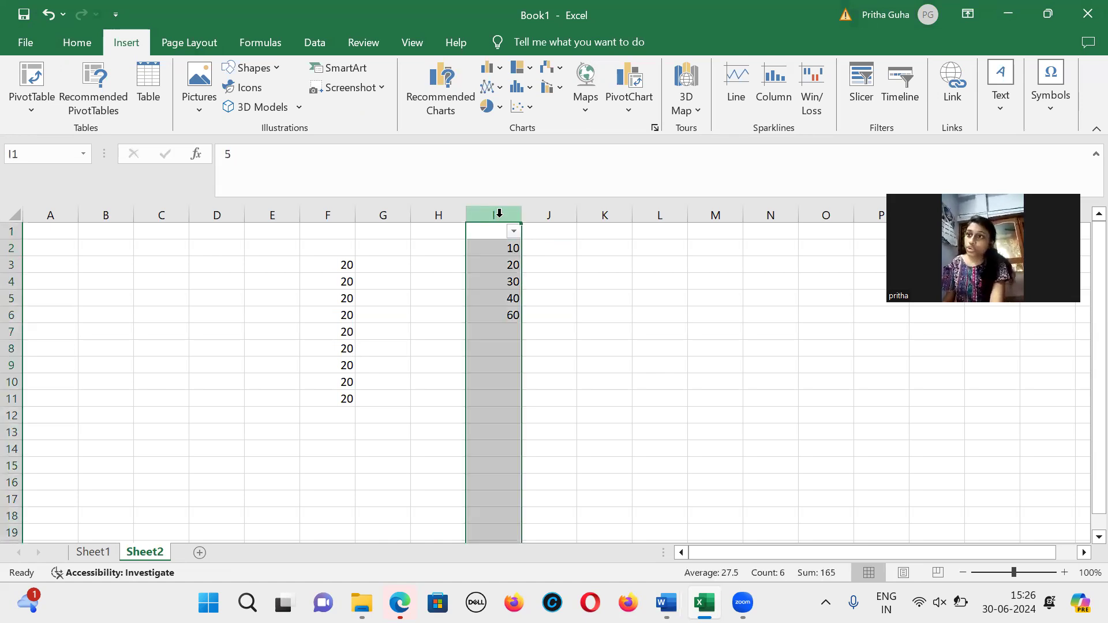
right_click(499, 217)
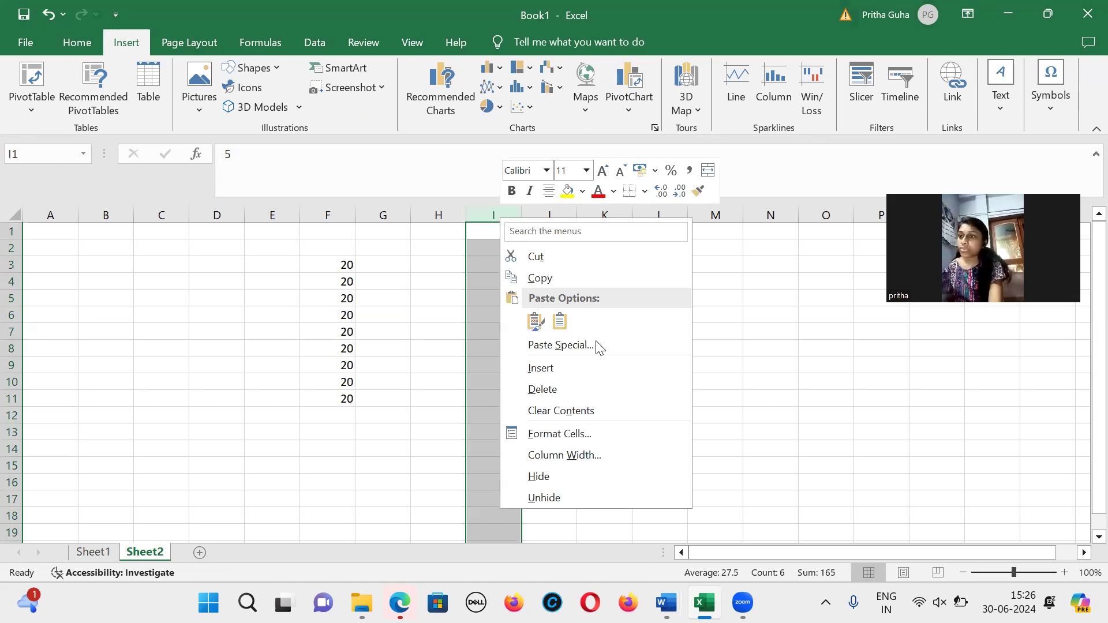
left_click(543, 478)
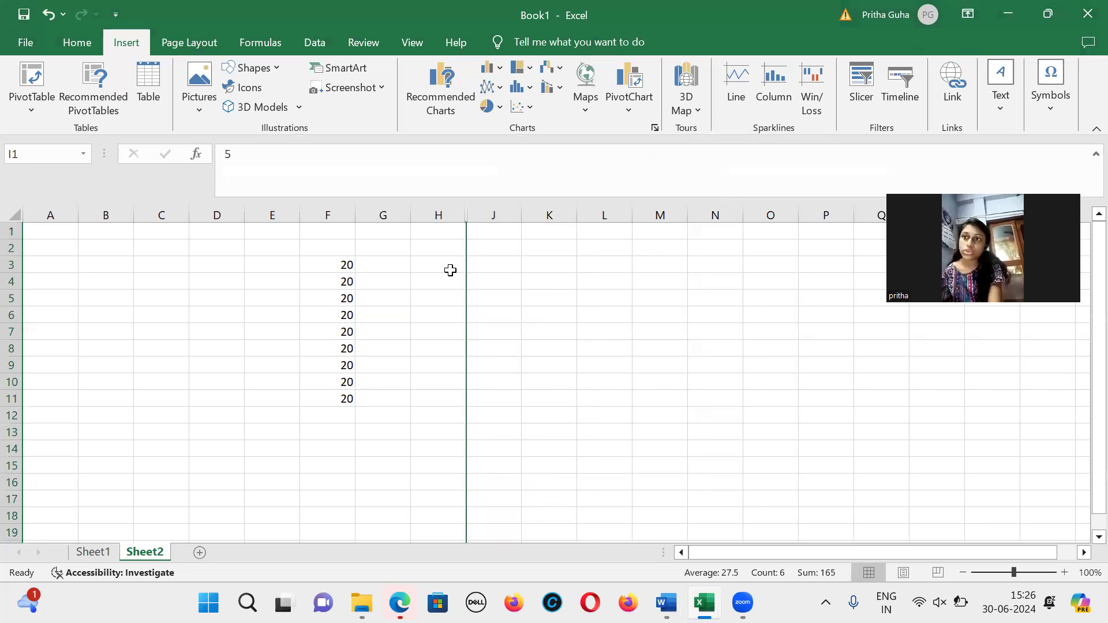
Unhide column I between columns H and J on Sheet2.
left_click(468, 229)
right_click(467, 229)
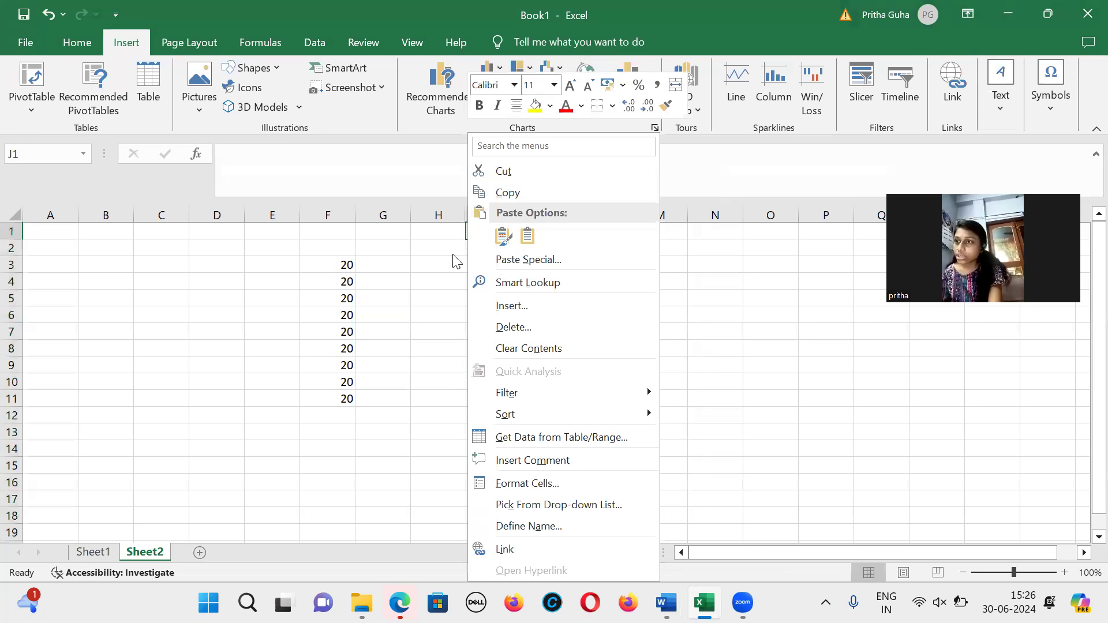
left_click(457, 256)
left_click(462, 251)
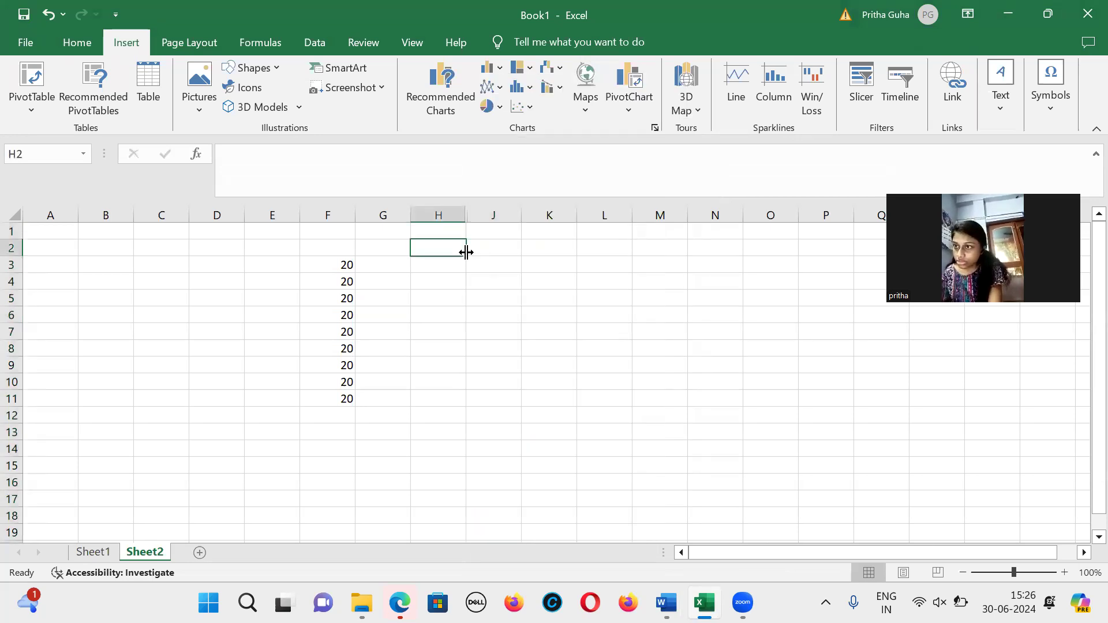
left_click(465, 219)
left_click(470, 219)
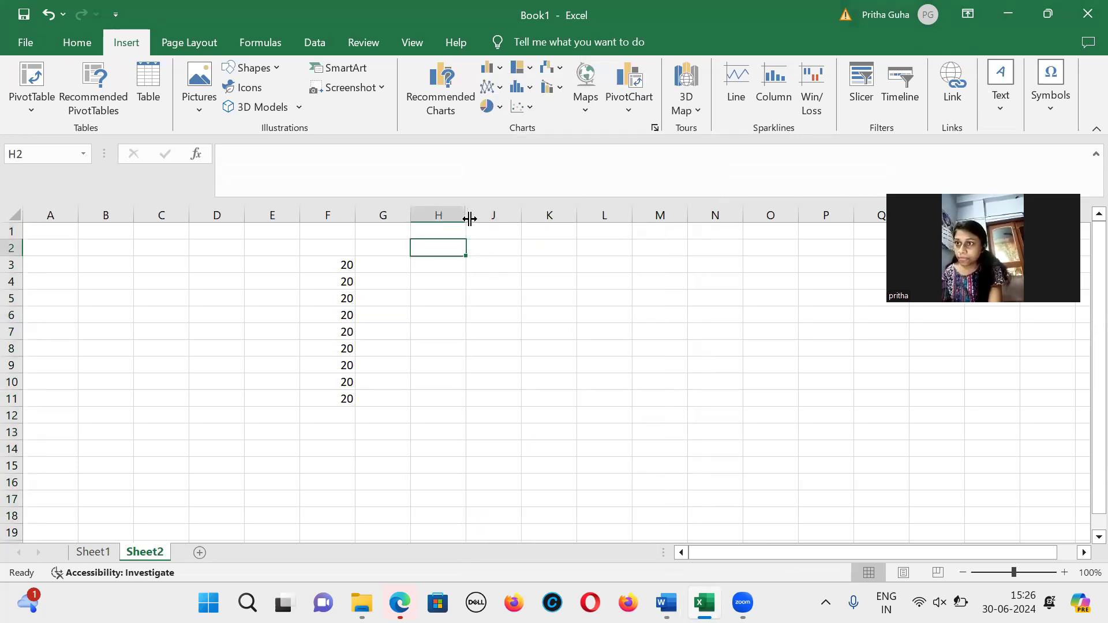
right_click(468, 218)
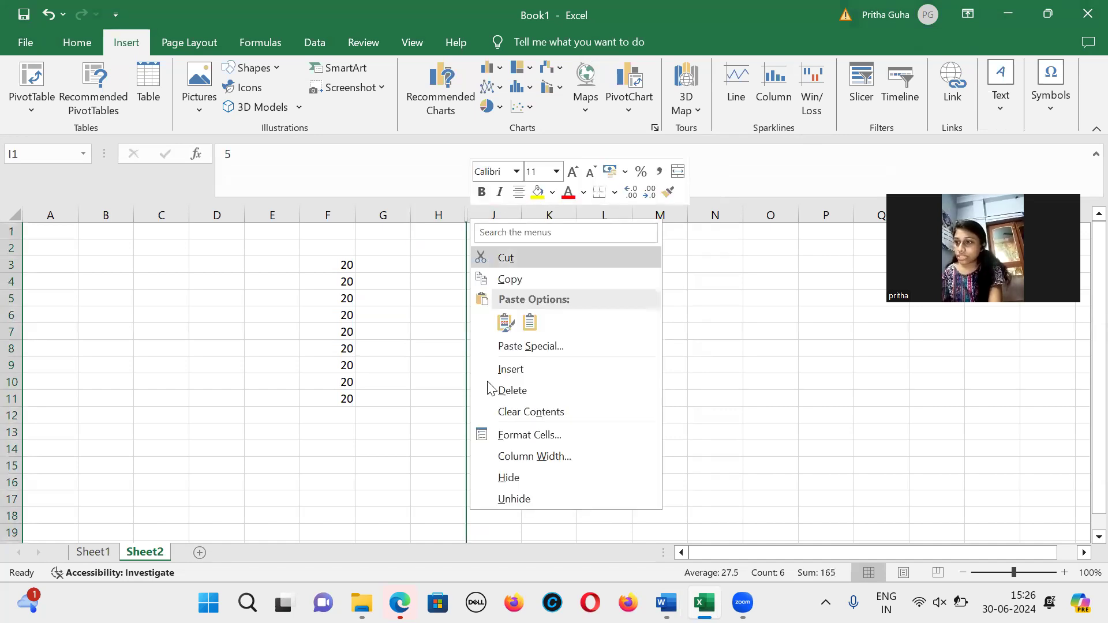
left_click(527, 501)
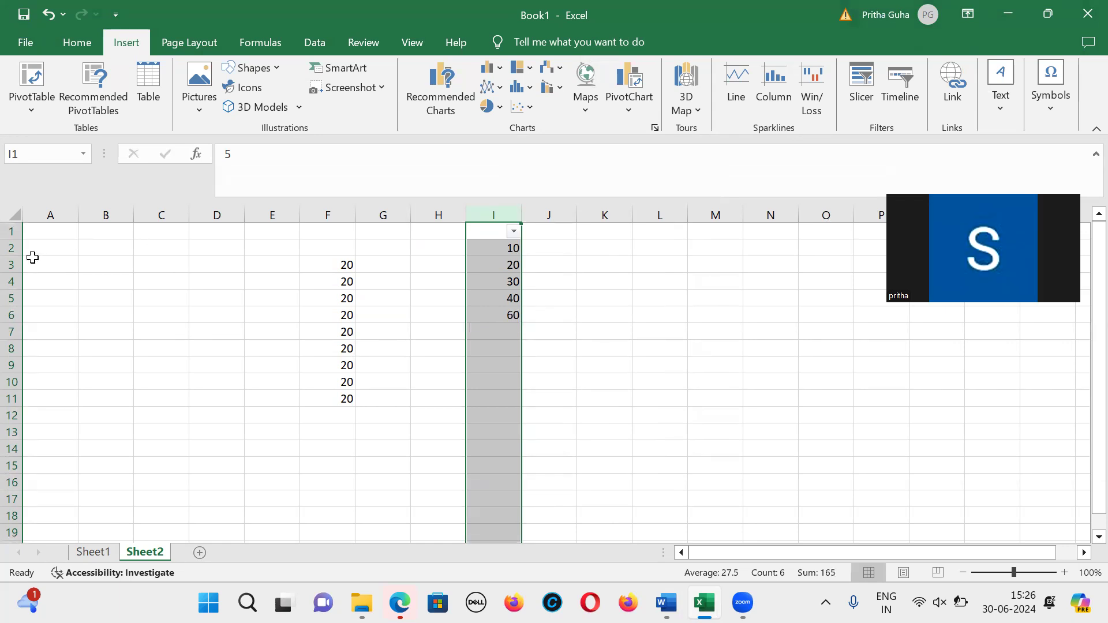
Hide row 2 on Sheet2 and unhide it again.
left_click(12, 248)
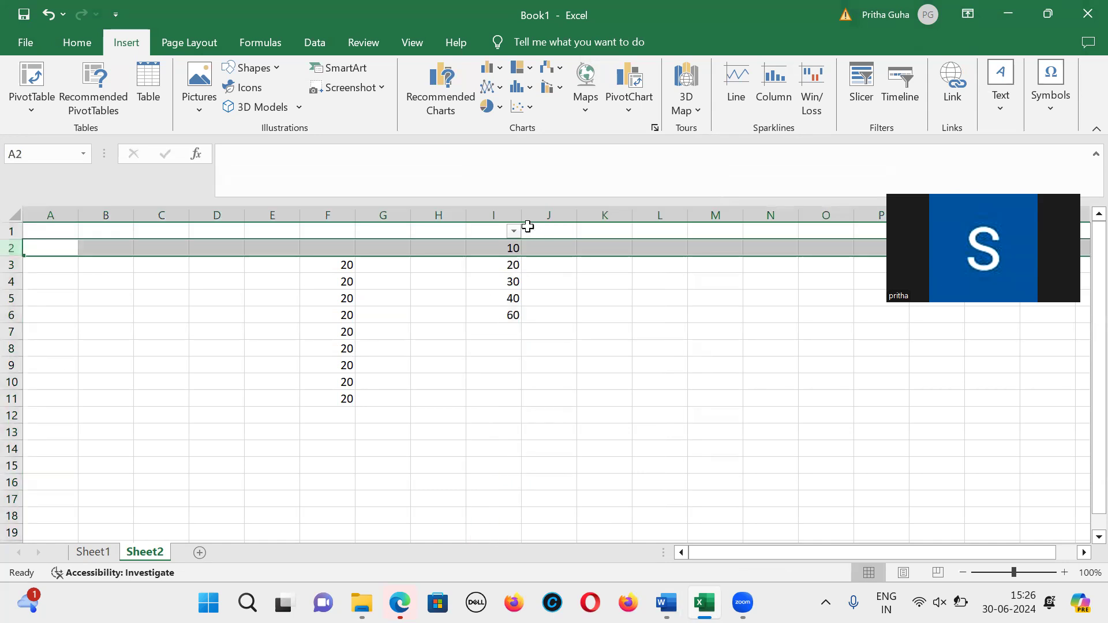
left_click(501, 217)
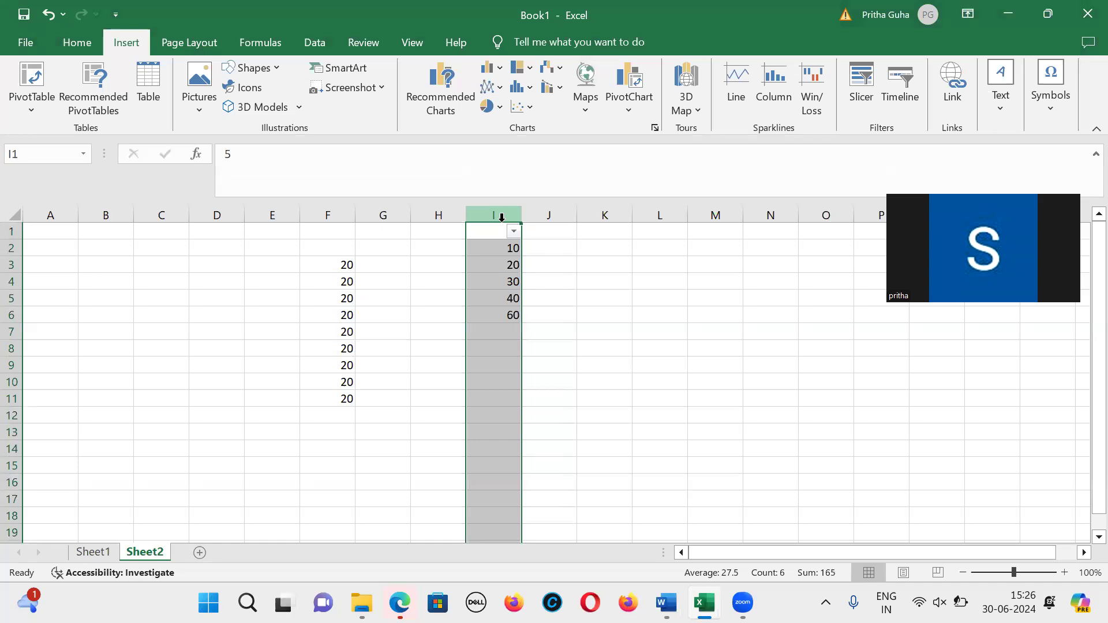
left_click(12, 252)
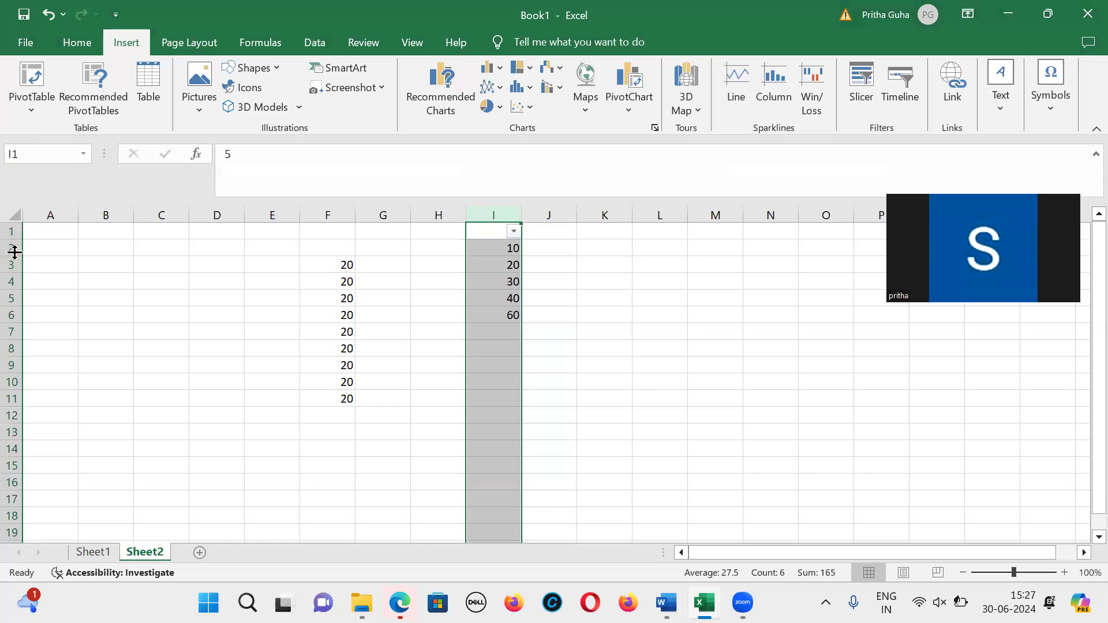
left_click(12, 249)
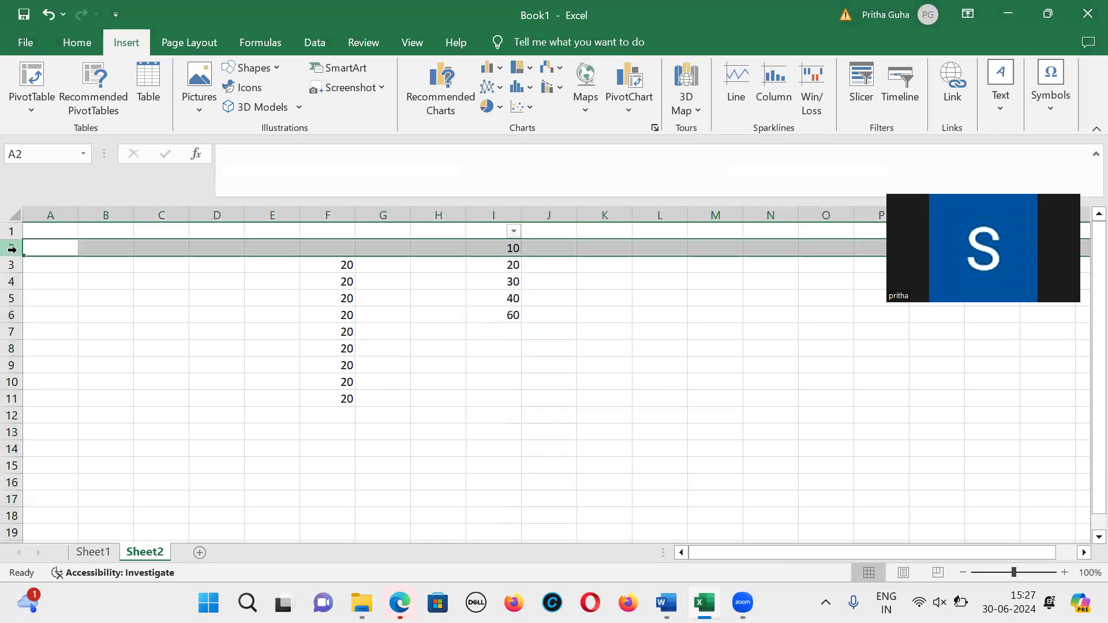
right_click(12, 248)
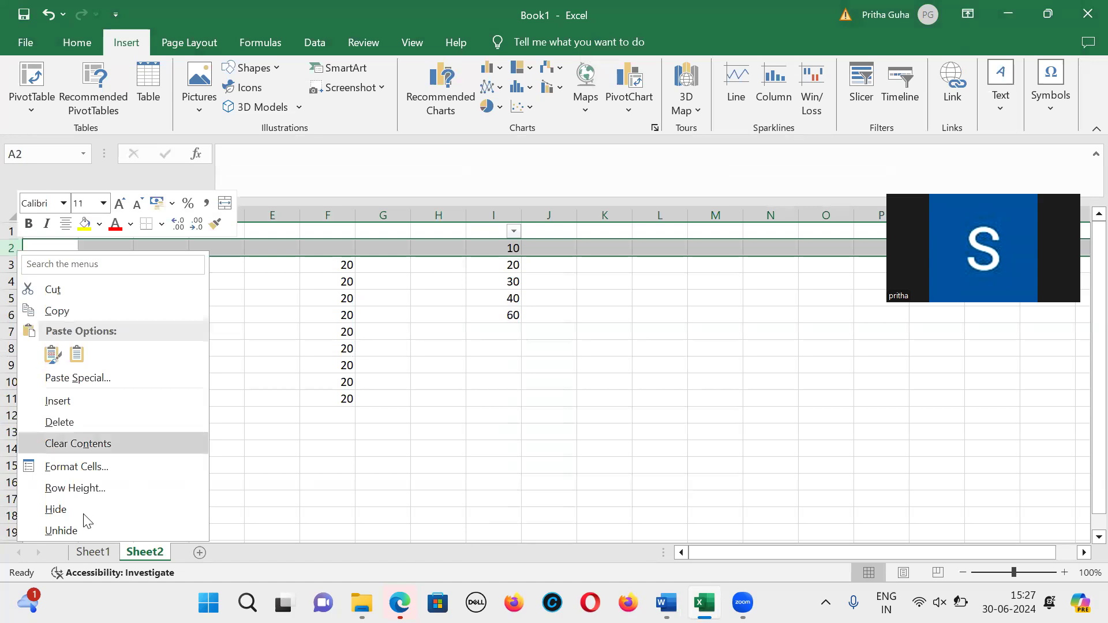
left_click(56, 509)
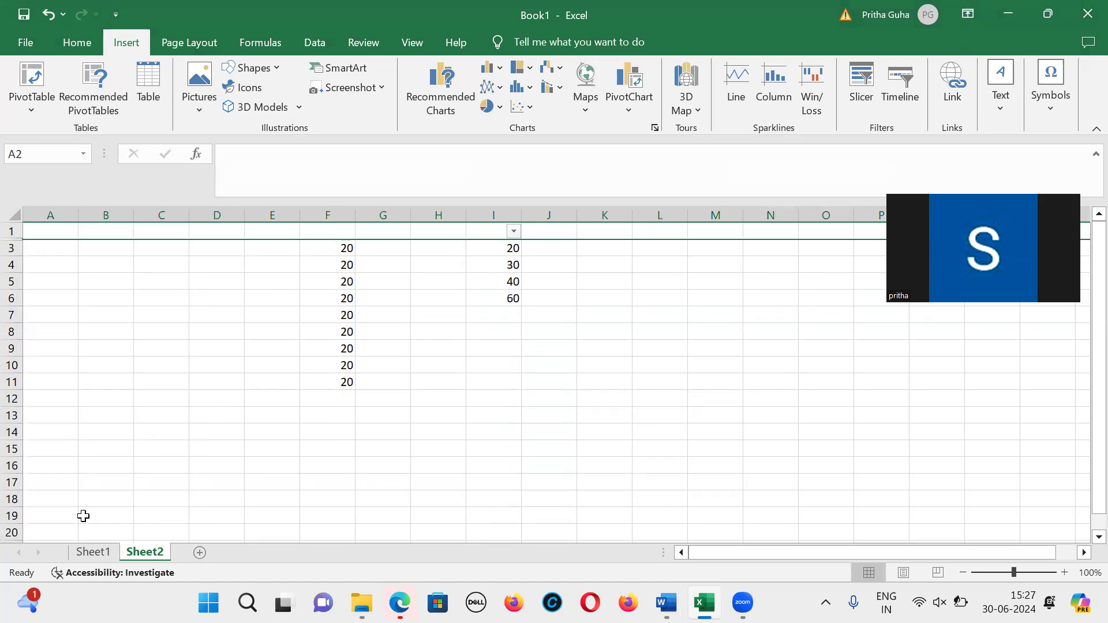
right_click(21, 240)
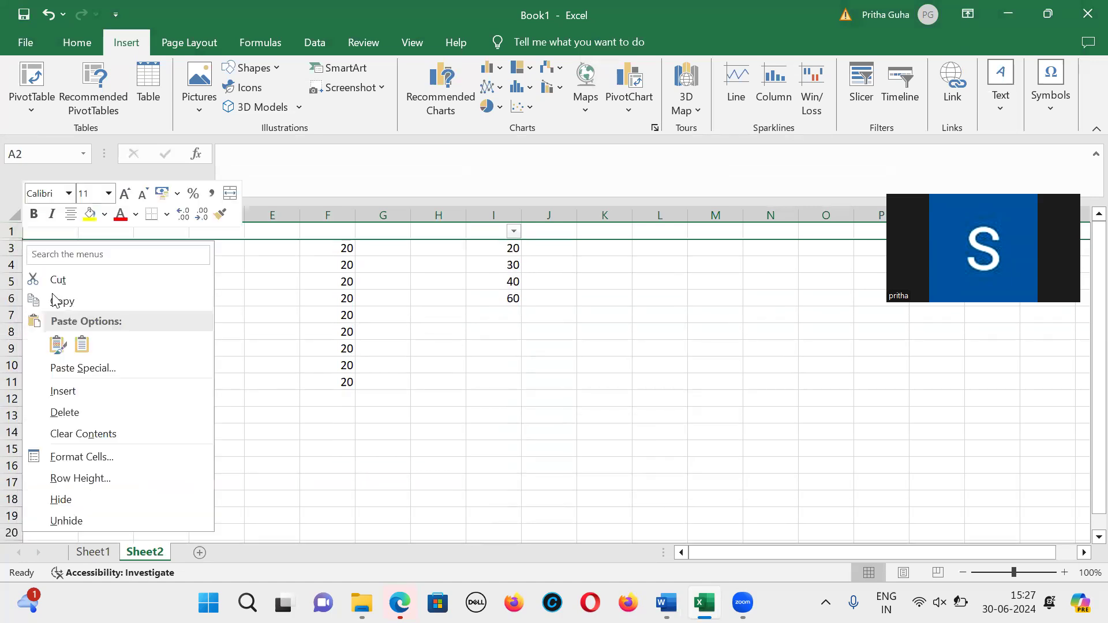
left_click(113, 518)
Switch to the Spreadsheets class 7 icse and cbse document in Word and read from unhiding columns through copy and paste to Autofill.
mouse_move(666, 603)
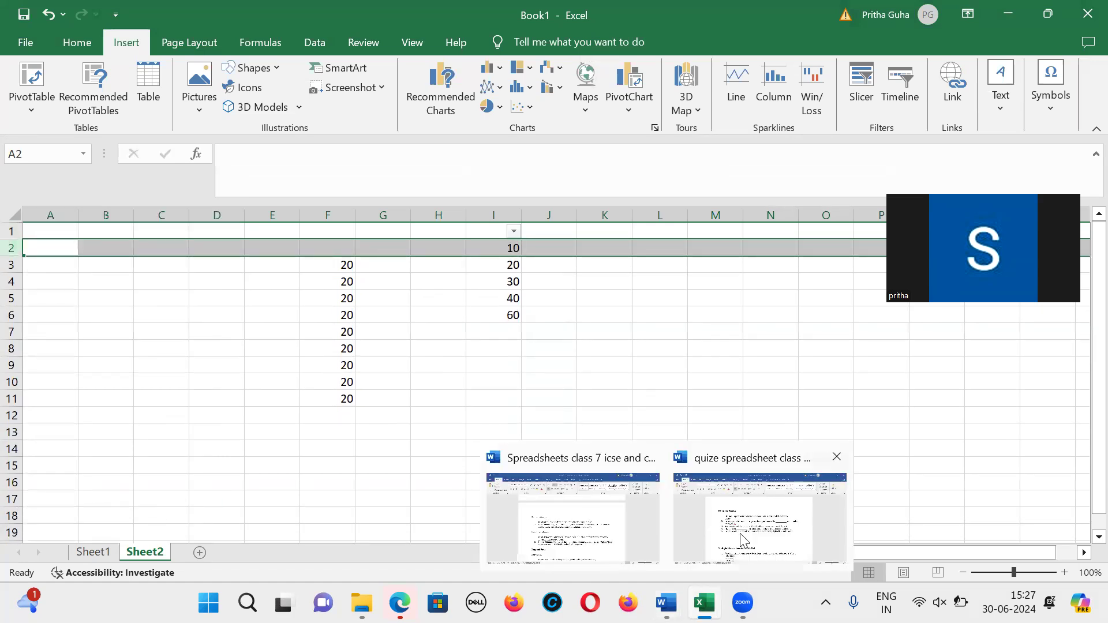
left_click(575, 534)
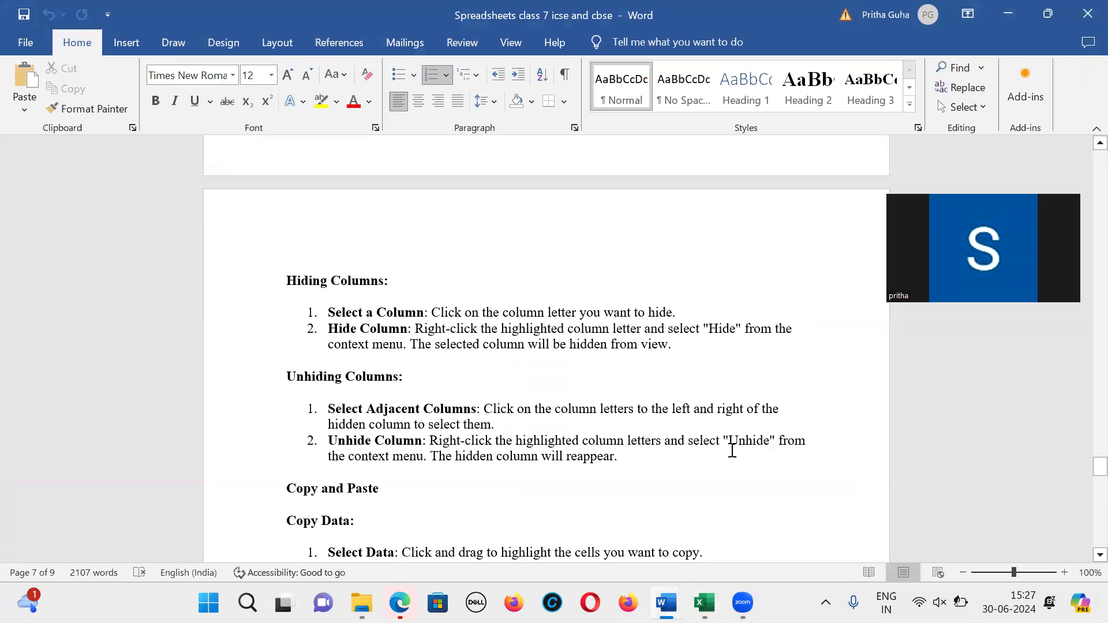
left_click_drag(1084, 473, 1084, 495)
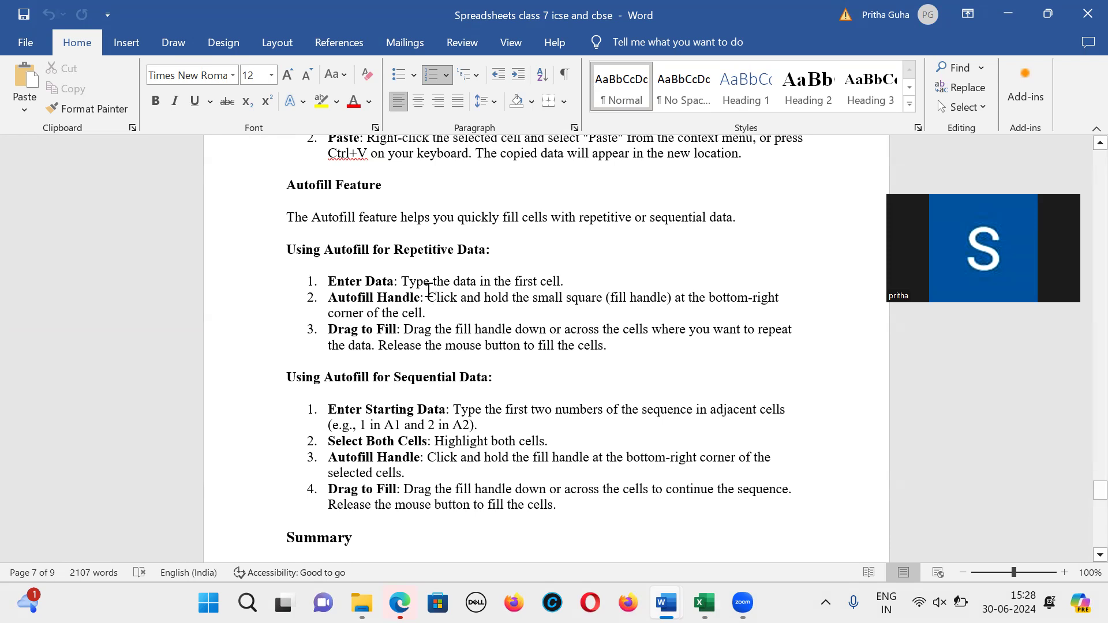
Switch to Excel, enter 20 in cell C3 of Sheet2 and autofill it down to C11.
left_click(704, 602)
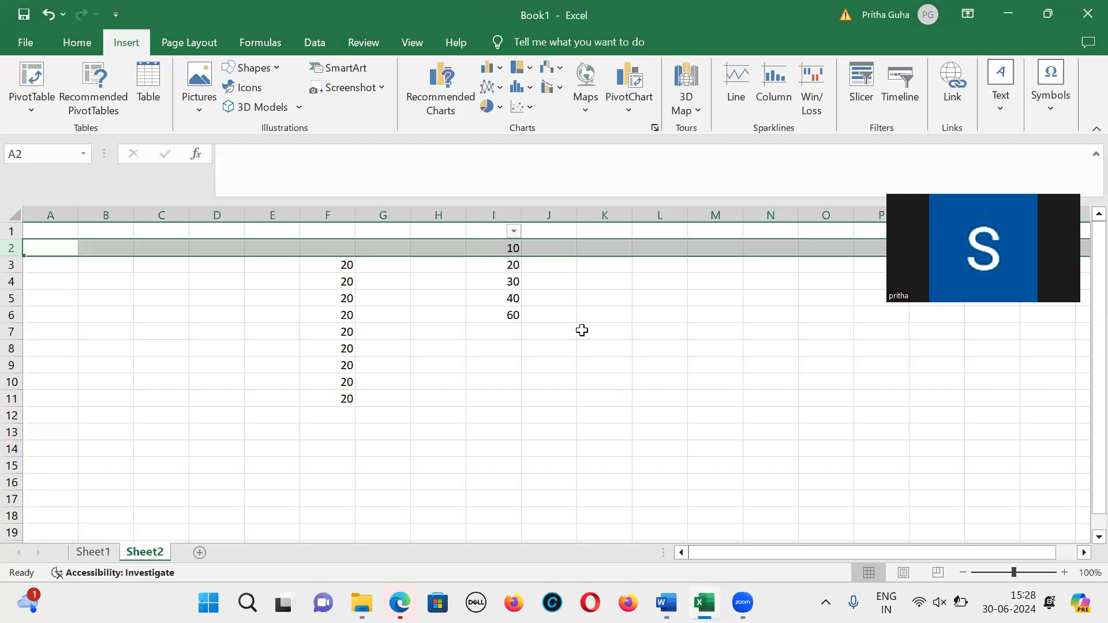
left_click(345, 280)
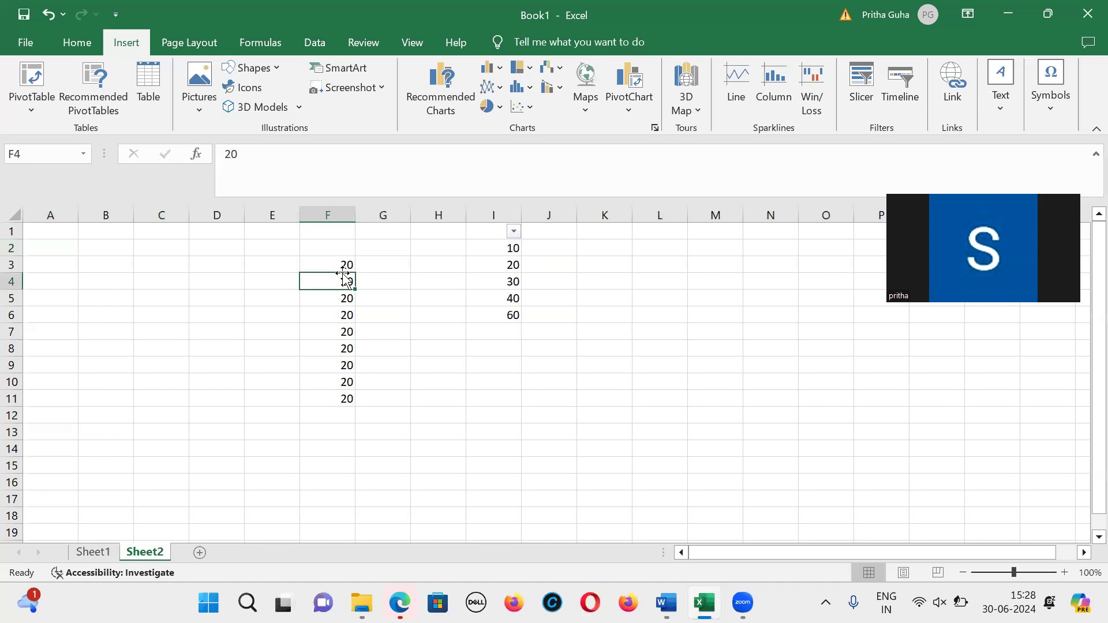
left_click(184, 269)
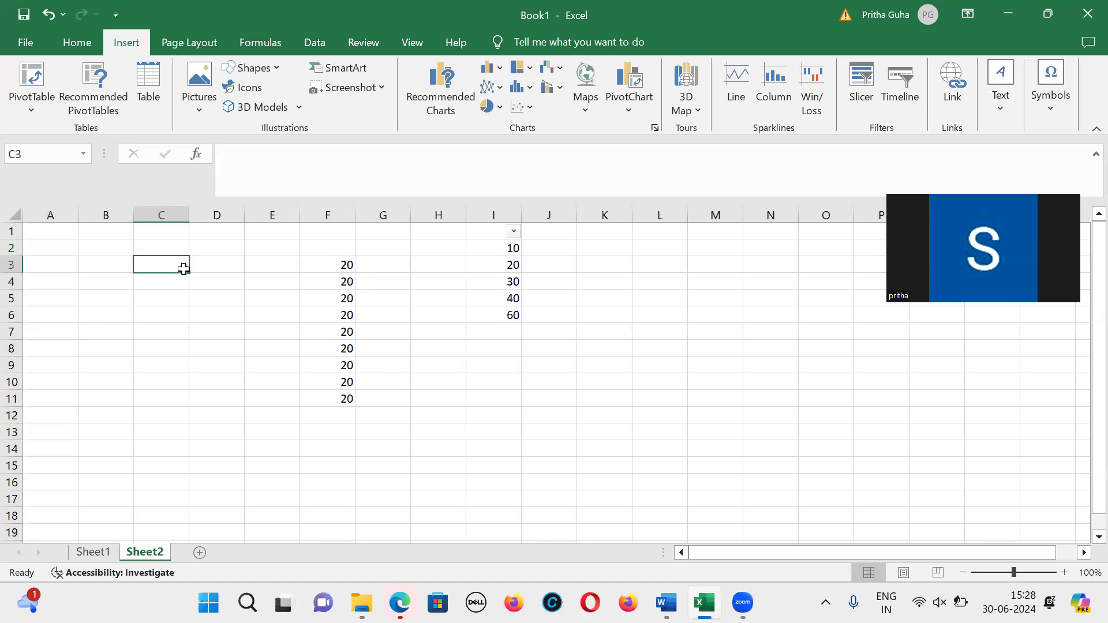
type("20")
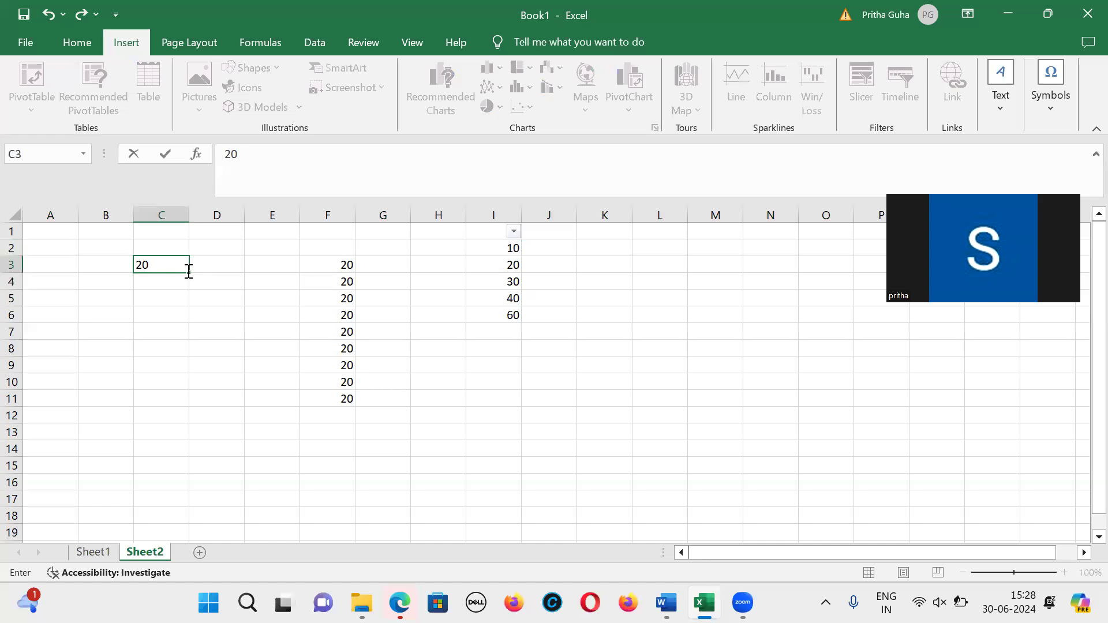
key("F2")
left_click_drag(190, 275, 189, 408)
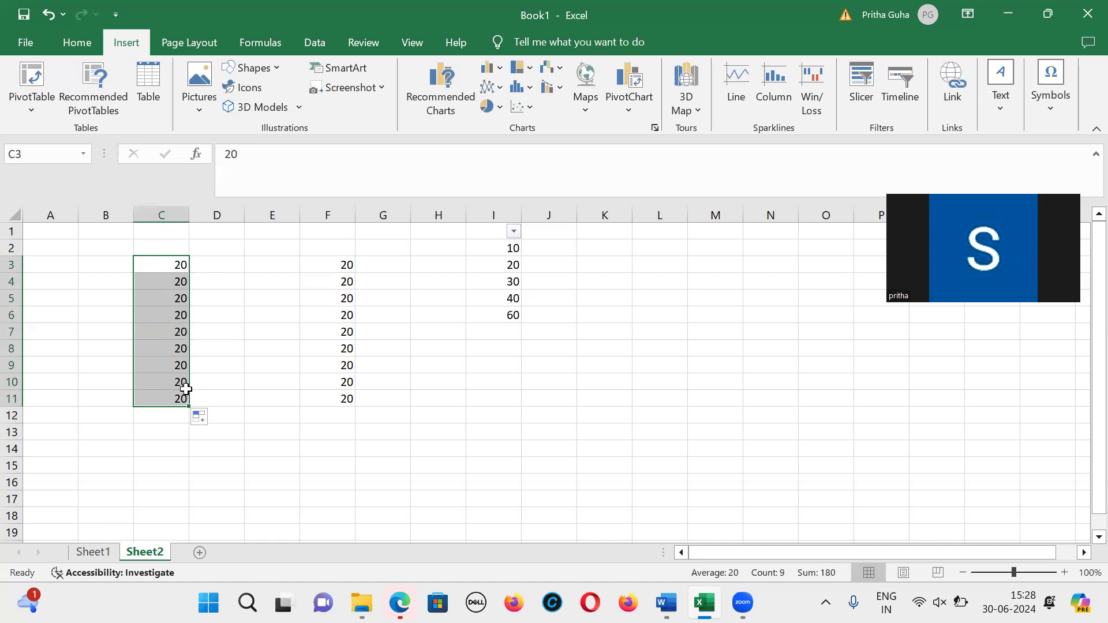
left_click(342, 364)
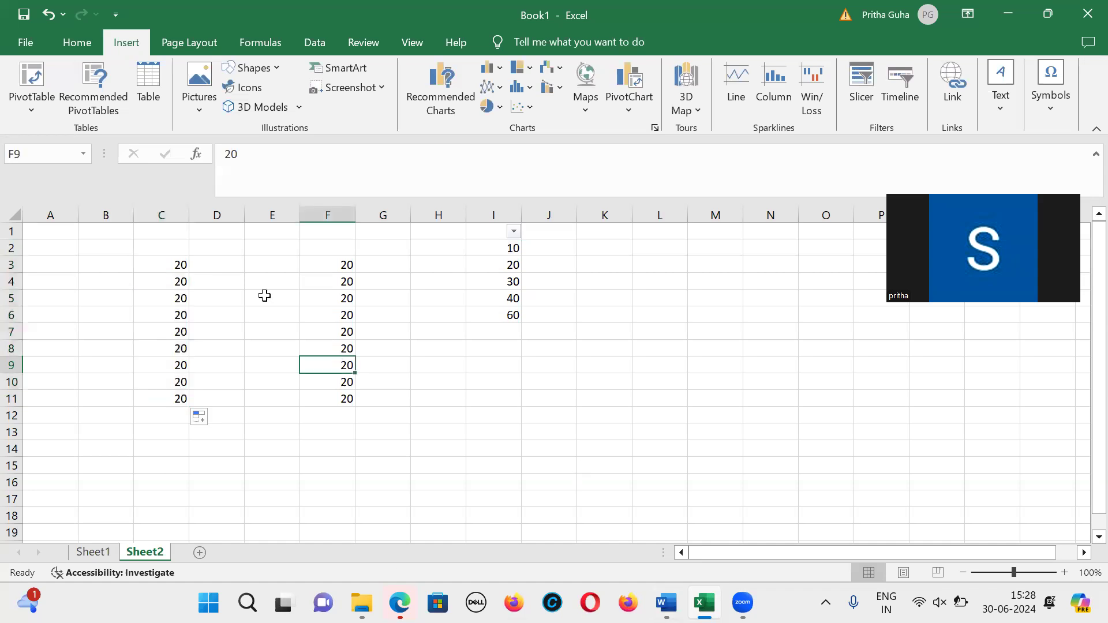
left_click(186, 264)
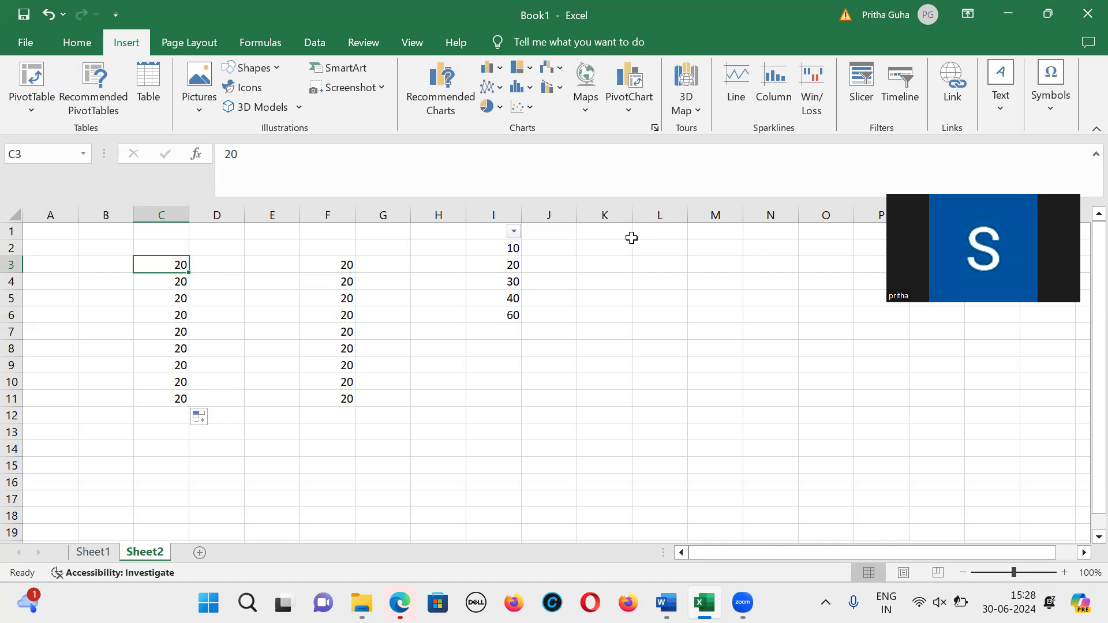
Enter the numbers 1, 2 and 3 in cells K1 to K3.
left_click(609, 233)
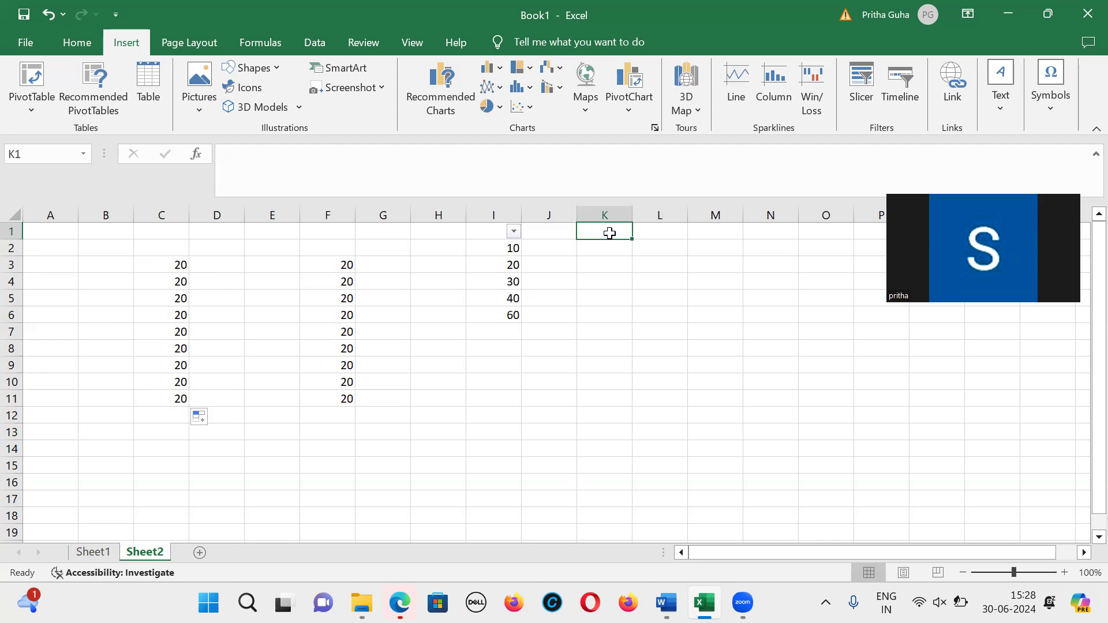
type("1")
key("Return")
type("2")
key("Return")
type("3")
key("Return")
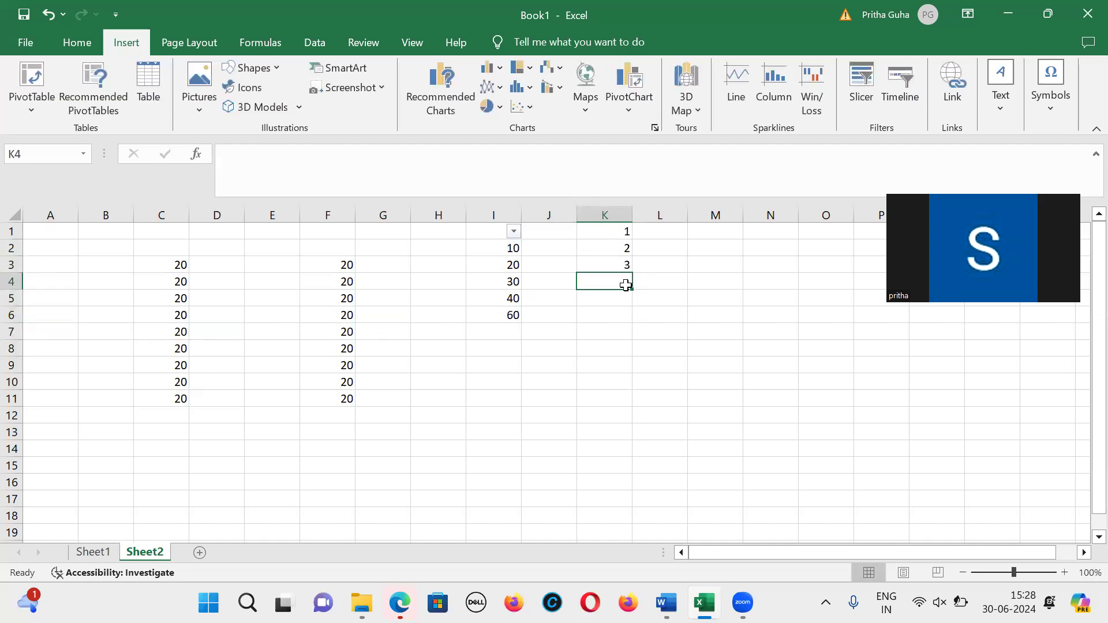
Try to continue the number series in column K by autofilling from the empty cell K4 down to K14.
left_click_drag(633, 288, 638, 451)
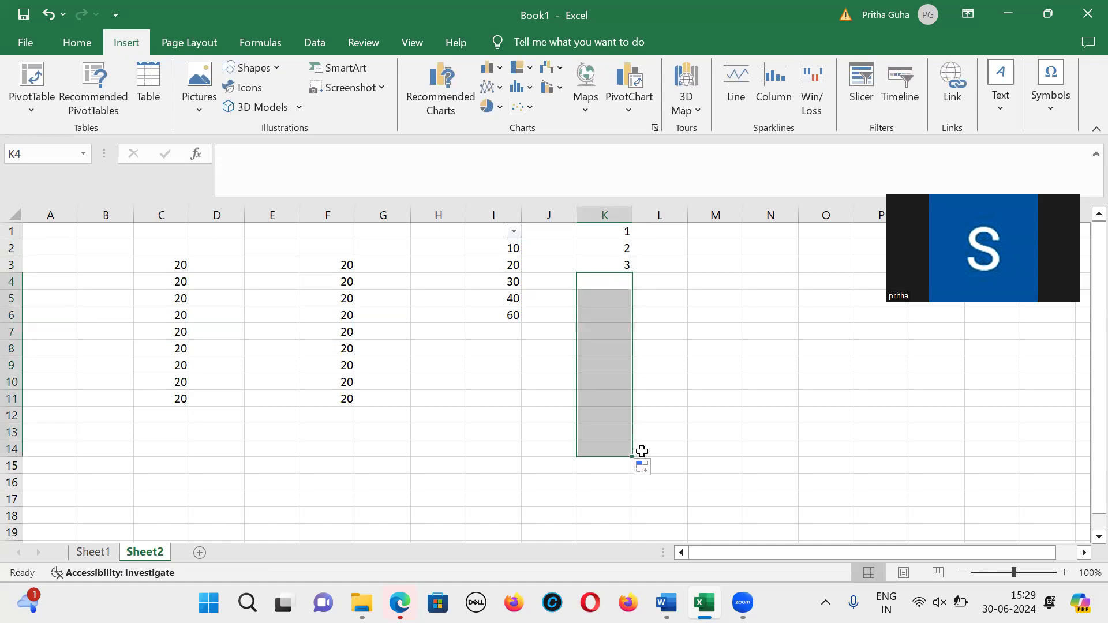
left_click(648, 433)
left_click(606, 265)
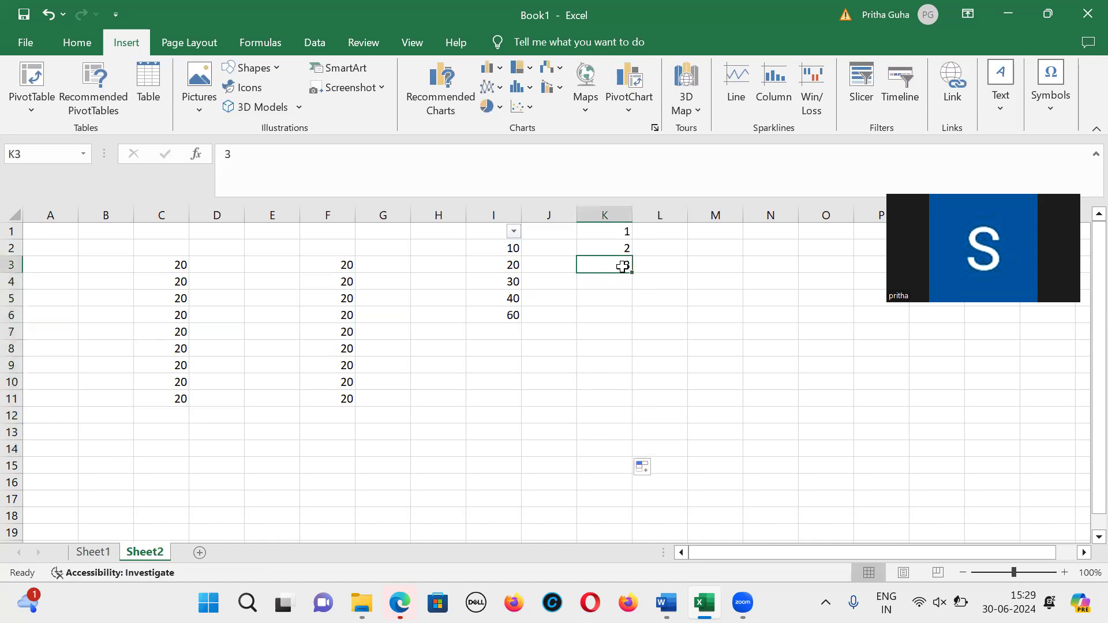
Autofill the value of K1 down column K to row 11.
left_click(615, 232)
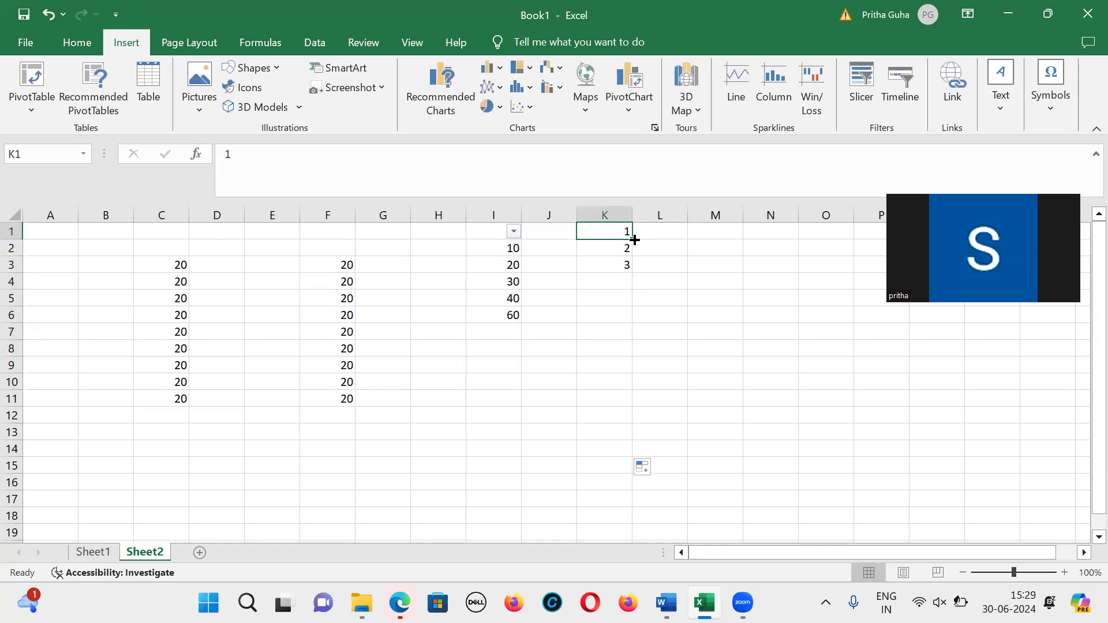
left_click_drag(633, 240, 638, 400)
left_click(644, 394)
Enter 1, 2 and 3 in cells L1 to L3 and autofill the 3 down to L13.
left_click(674, 232)
type("1")
key("Return")
type("2")
key("Return")
type("3")
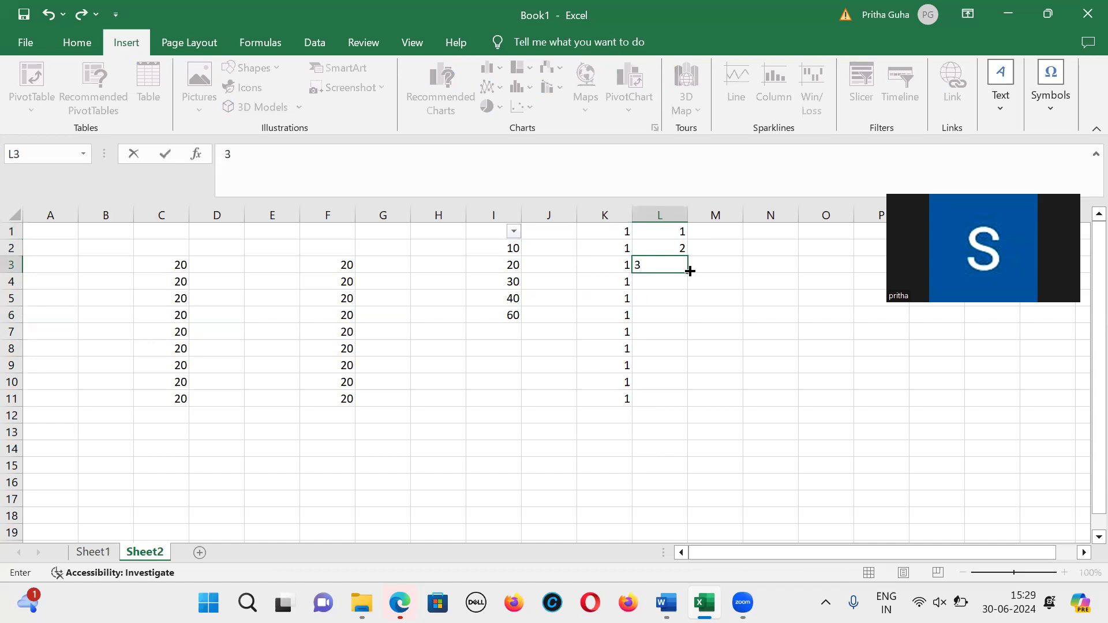
left_click_drag(691, 272, 718, 442)
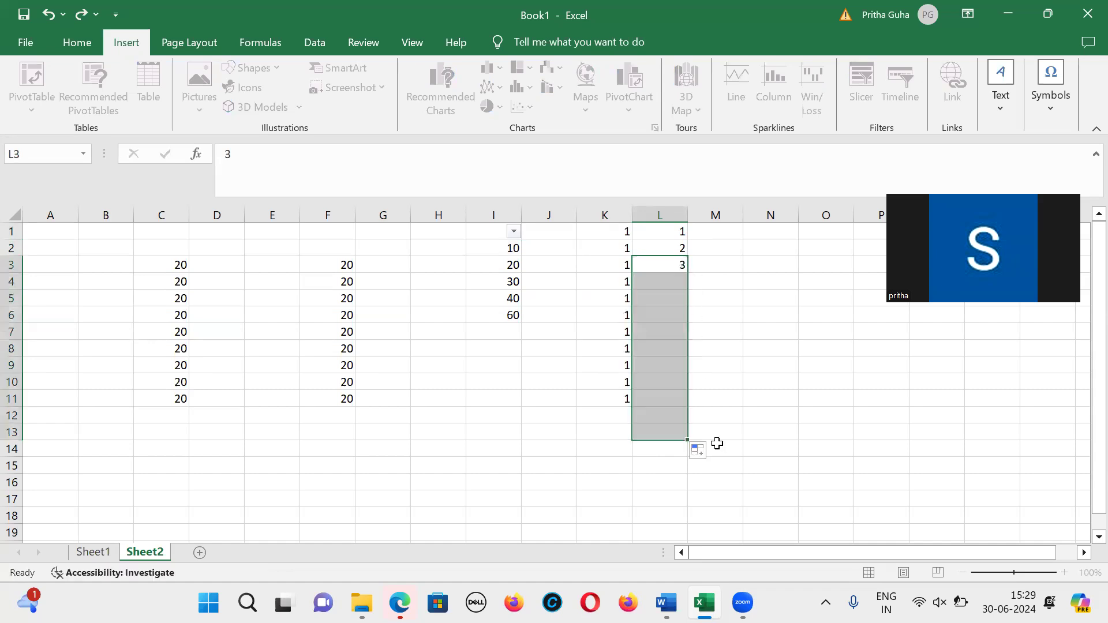
left_click(722, 428)
Return to the class 7 spreadsheet notes in Word and read the Autofill for Sequential Data section down to the Summary heading.
mouse_move(667, 604)
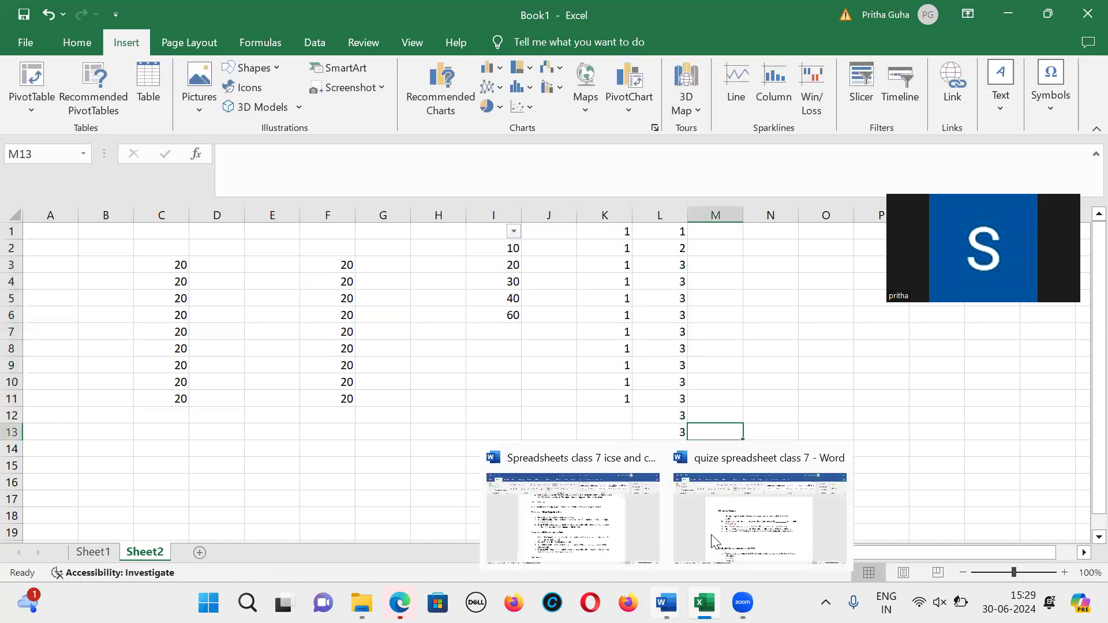
left_click(606, 529)
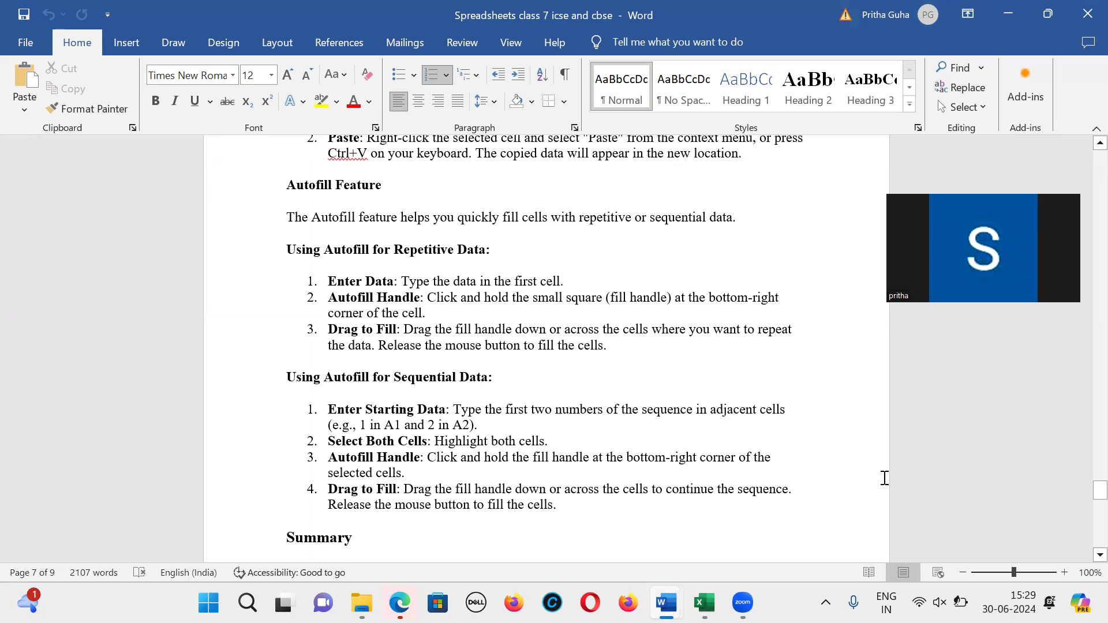
left_click_drag(1097, 495, 1084, 508)
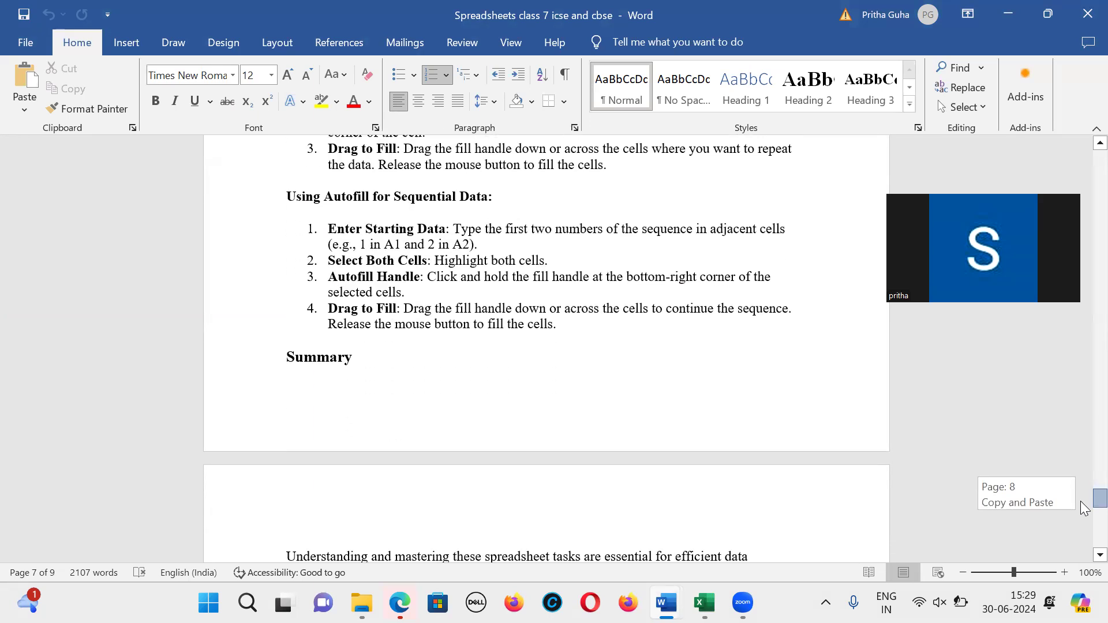
left_click_drag(1084, 508, 1085, 504)
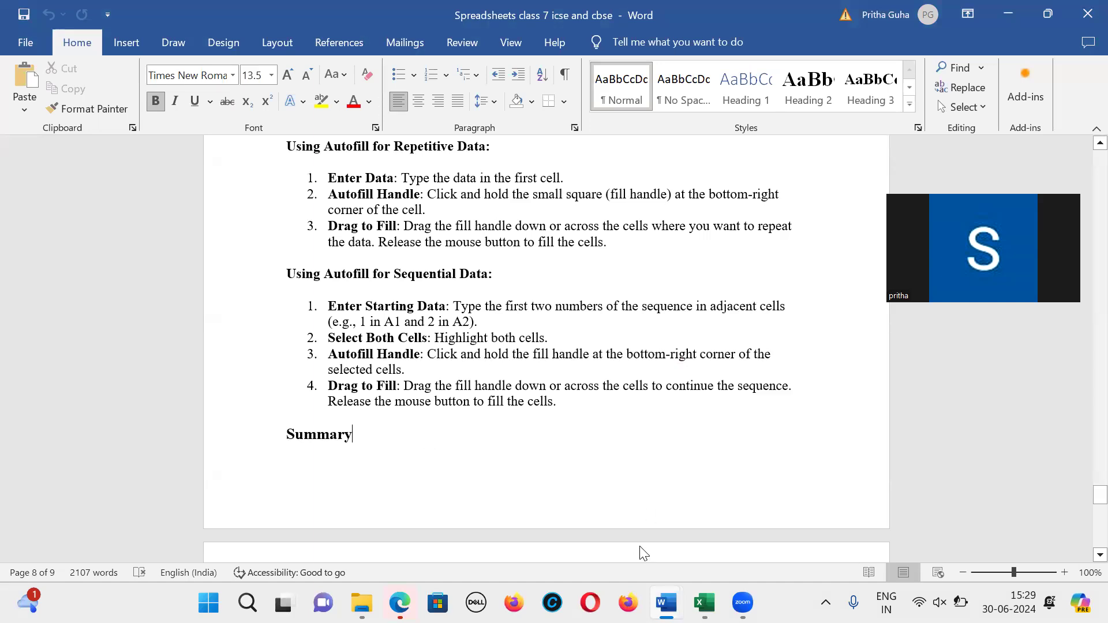
Switch to Excel and close Book1 without saving its changes.
mouse_move(705, 603)
left_click(681, 502)
left_click_drag(732, 315, 717, 242)
left_click(1088, 14)
left_click(633, 335)
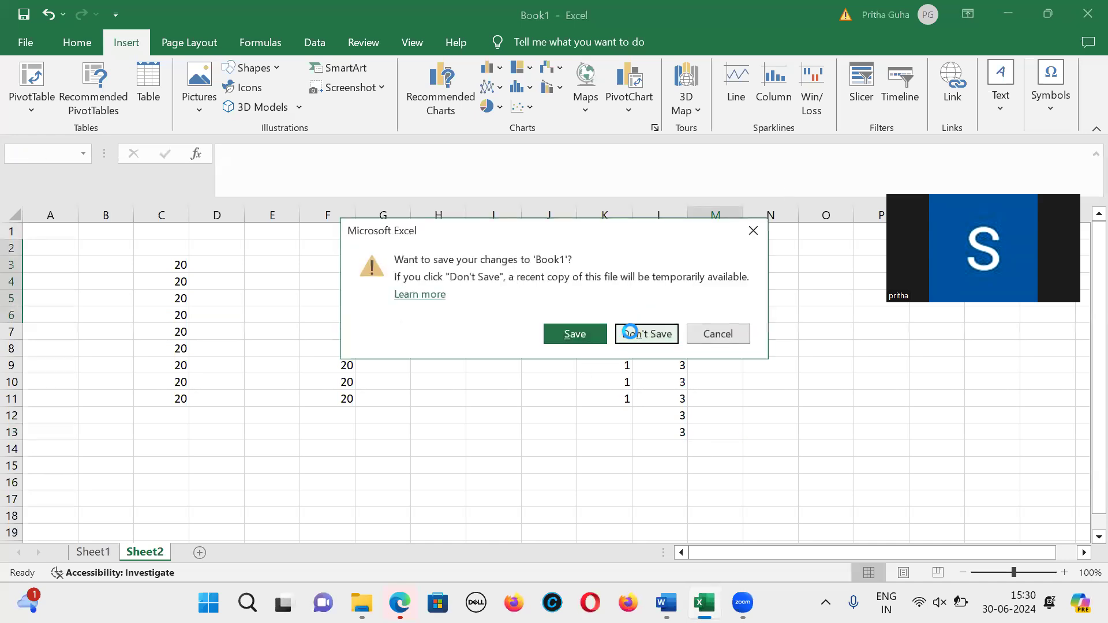
Start Excel again and create a blank workbook.
left_click(247, 603)
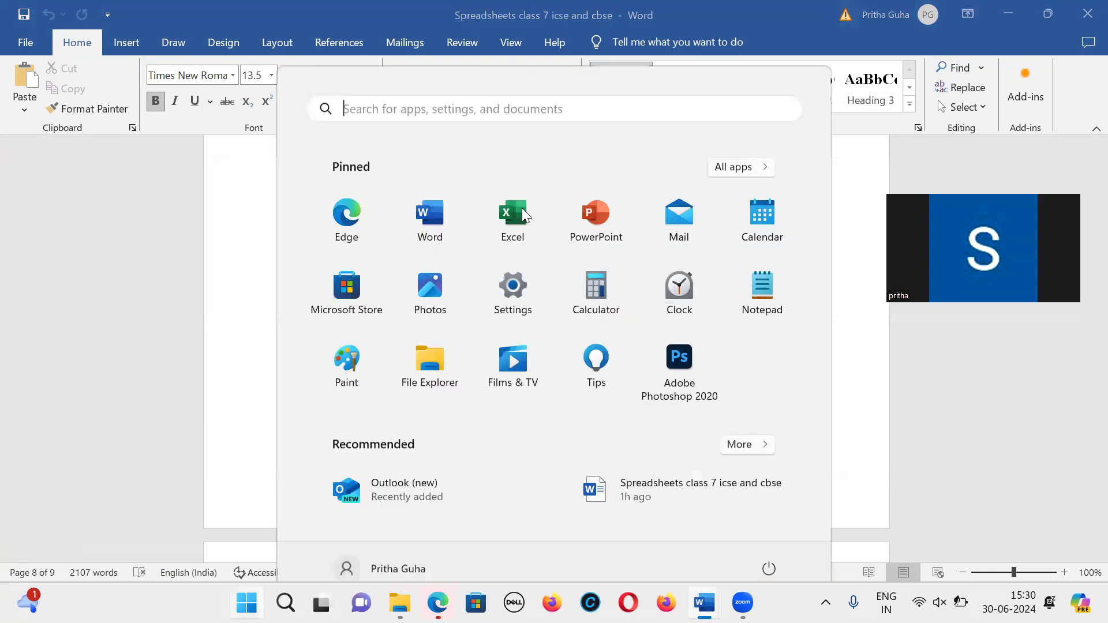
left_click(520, 217)
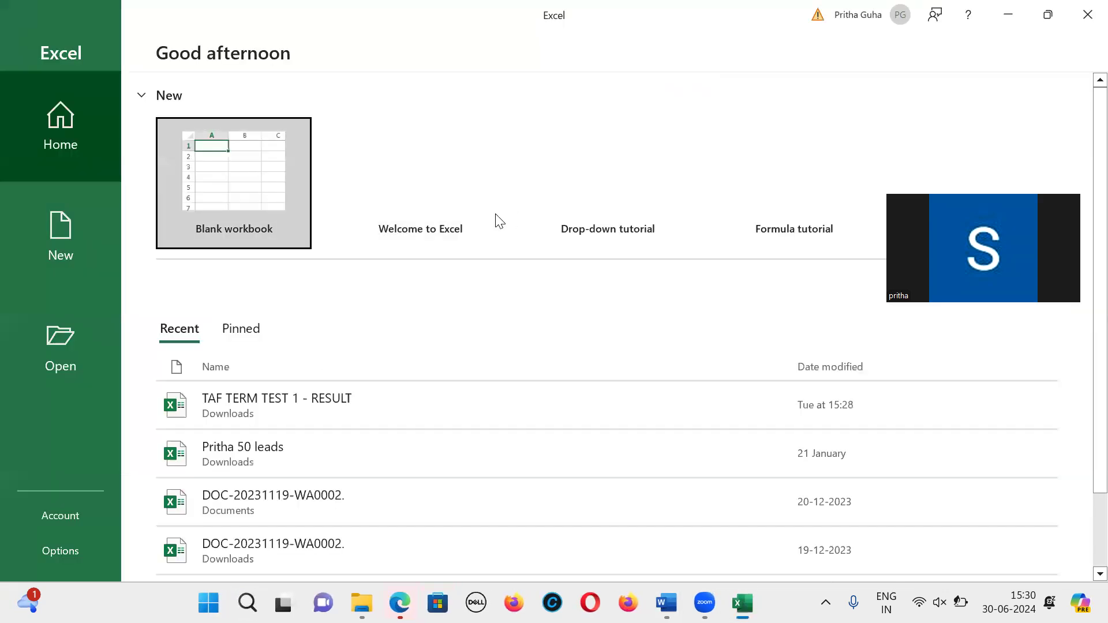
left_click(242, 240)
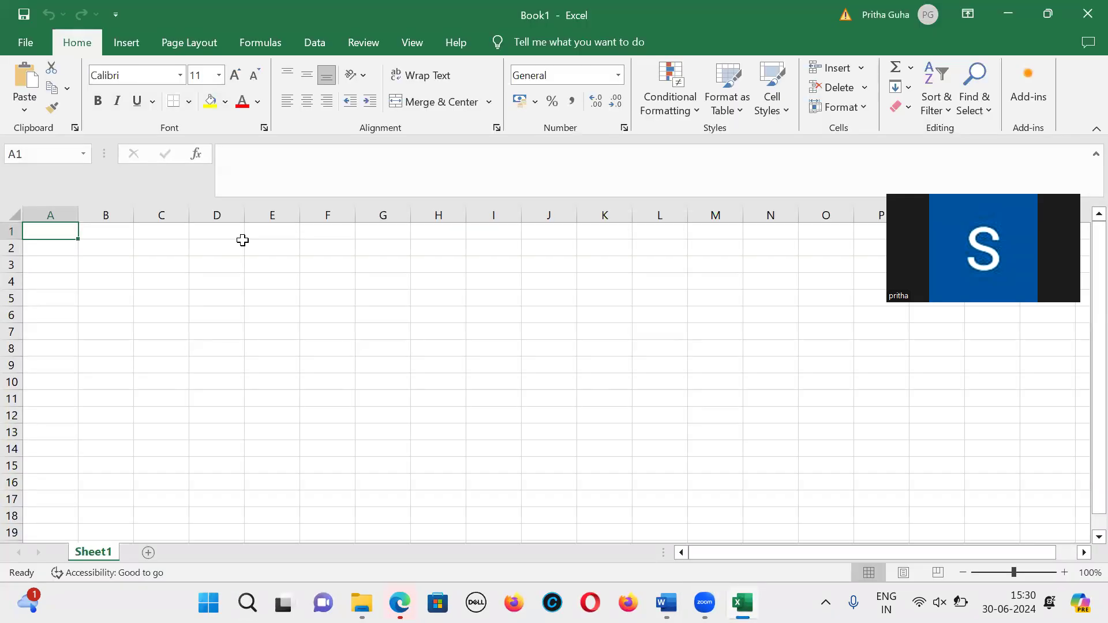
Enter 1 in A1 and 2 in A2 of the blank sheet, and select A1.
type("1")
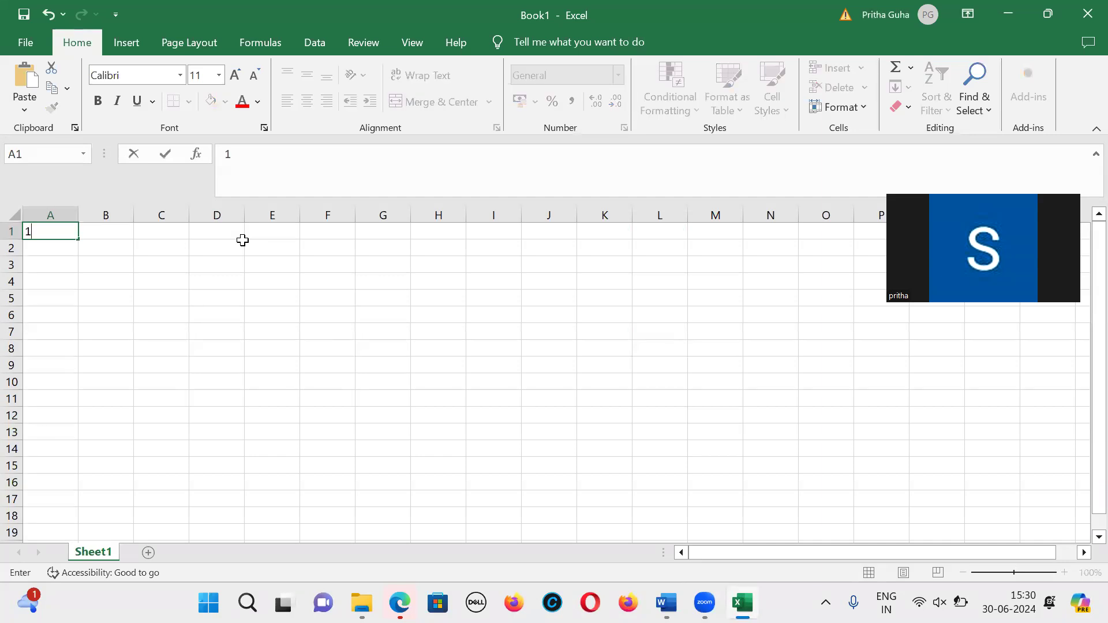
key("Return")
type("2")
left_click(88, 231)
left_click(72, 232)
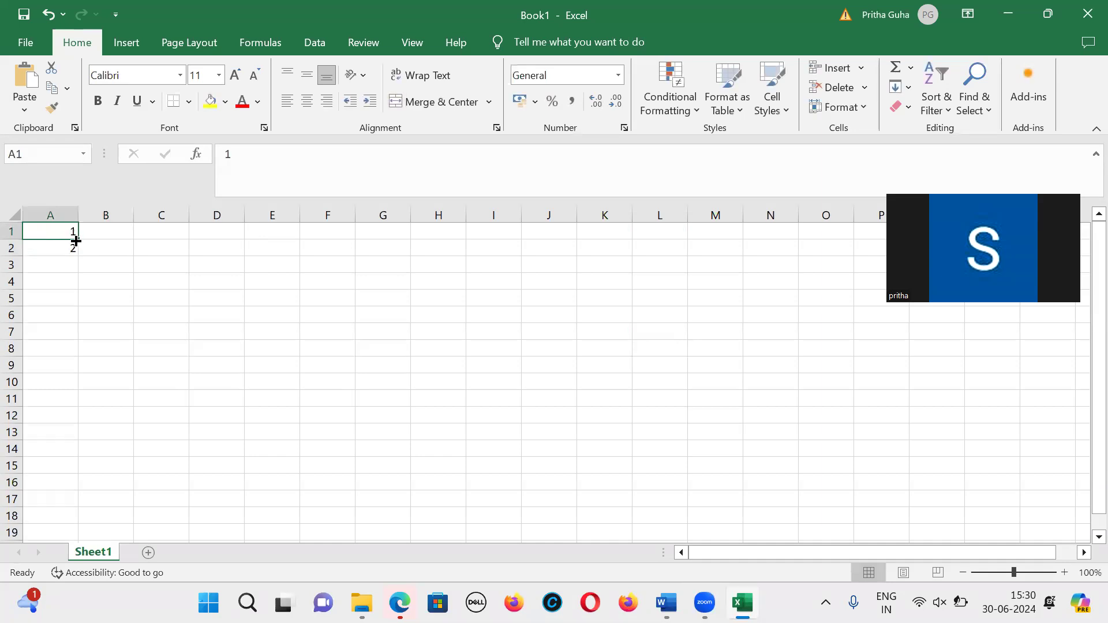
Switch to the class 7 spreadsheet notes in Word and review from the Autofill section back to hiding and unhiding rows.
mouse_move(664, 580)
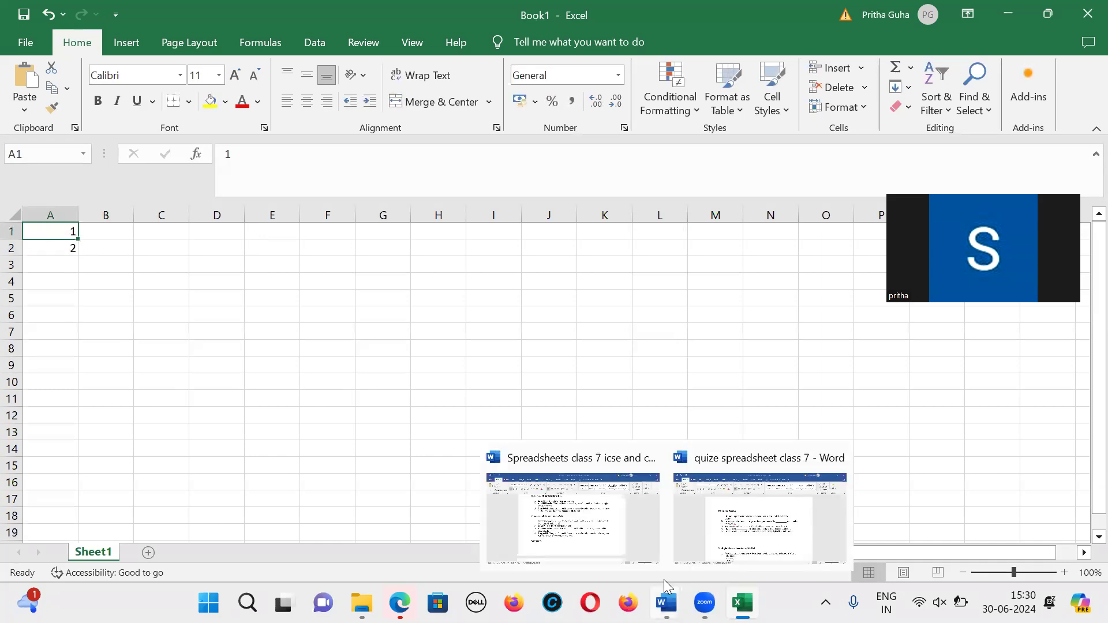
left_click(626, 542)
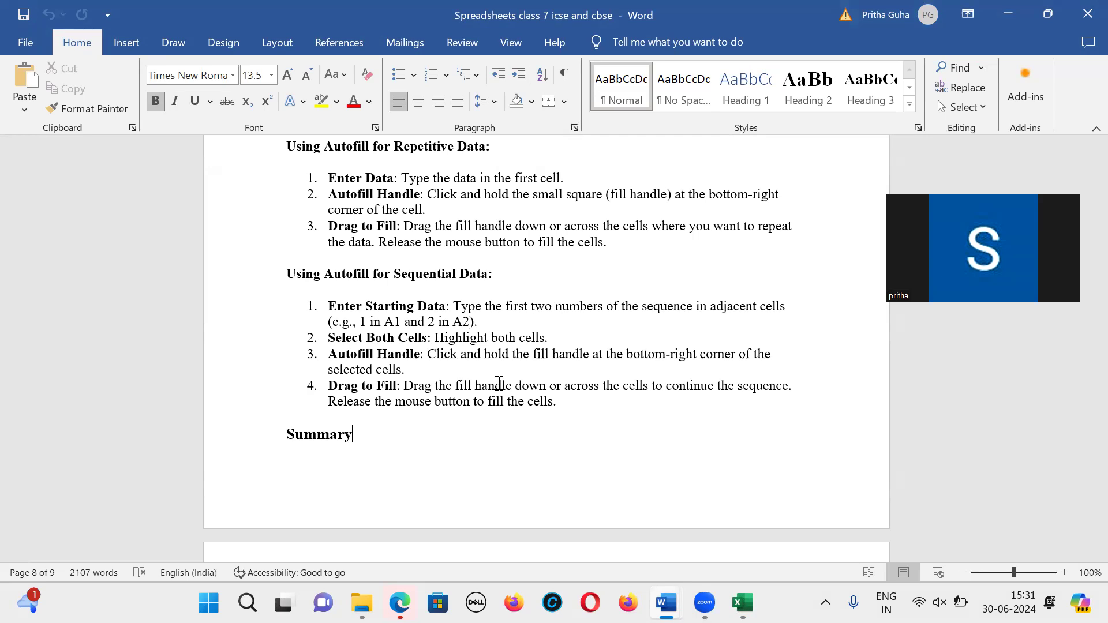
left_click_drag(1083, 505, 1085, 465)
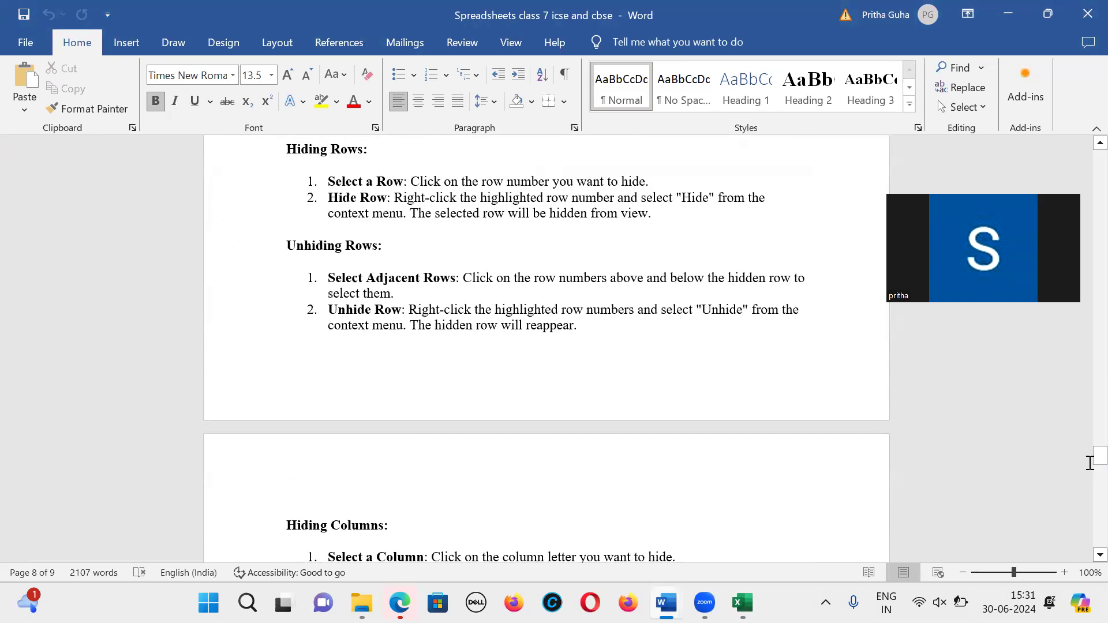